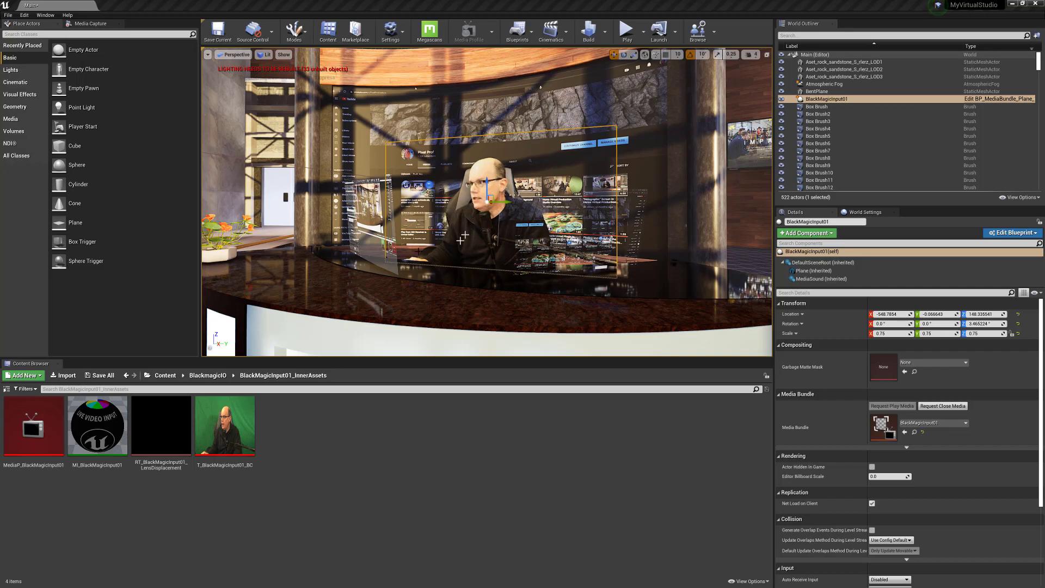
{"action": "mouse_move", "coordinate": [463, 238]}
{"action": "left_mouse_down", "text": "alt"}
{"action": "mouse_move", "coordinate": [424, 238]}
{"action": "mouse_move", "coordinate": [555, 237]}
{"action": "mouse_move", "coordinate": [463, 234]}
{"action": "left_mouse_up", "text": "alt"}
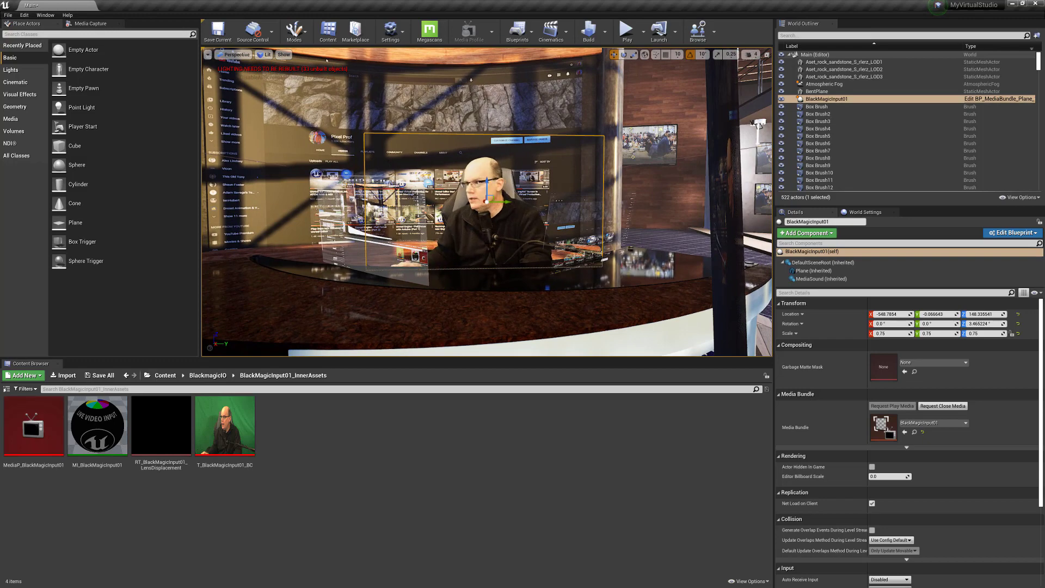
{"action": "scroll", "coordinate": [487, 218], "scroll_direction": "down", "scroll_amount": 6}
{"action": "left_click_drag", "start_coordinate": [487, 234], "coordinate": [494, 255], "text": "alt"}
{"action": "key", "text": "f"}
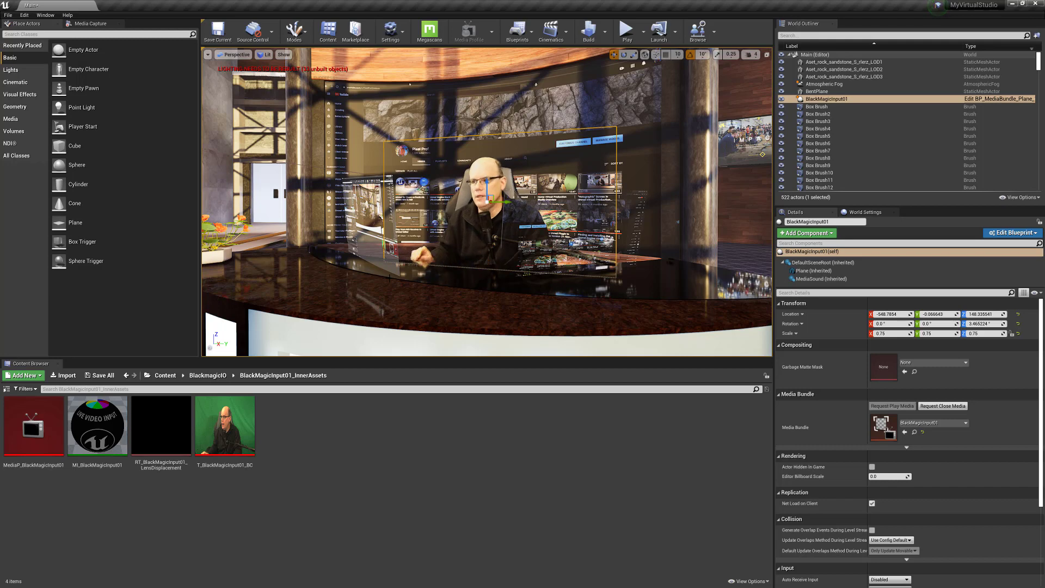
{"action": "mouse_move", "coordinate": [253, 437]}
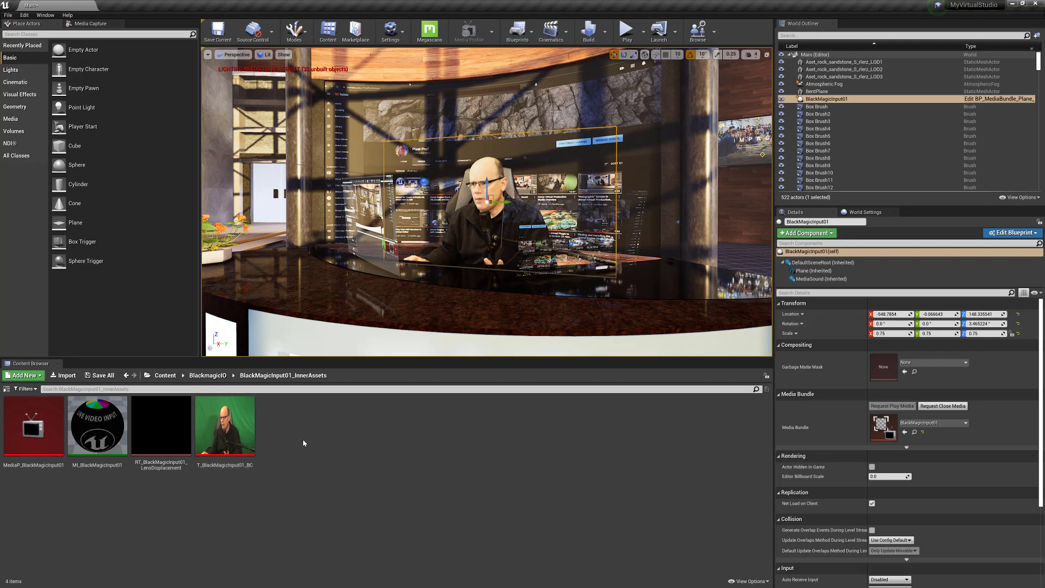
Step: Inspect the Blackmagic source settings of the BlackMagicInput01 media bundle, then return to the BlackMagicInput01_InnerAssets folder
{"action": "left_click", "coordinate": [206, 375]}
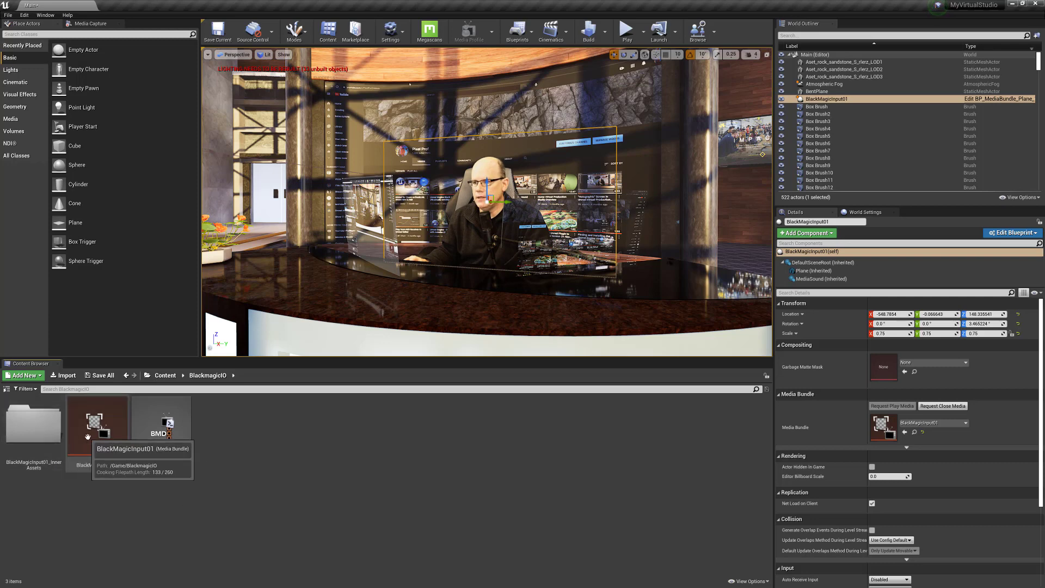
{"action": "double_click", "coordinate": [74, 450]}
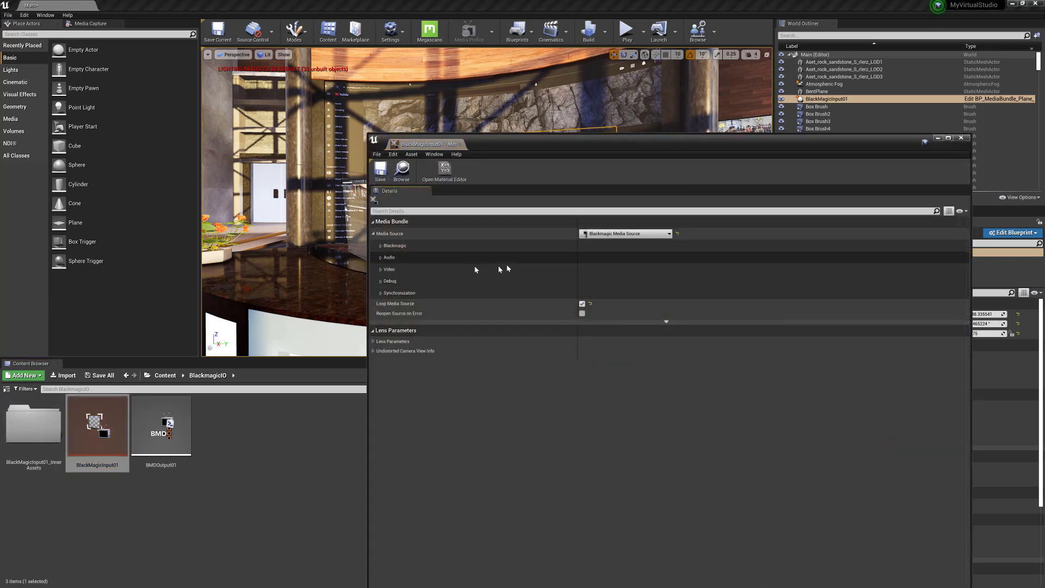
{"action": "left_click", "coordinate": [381, 246]}
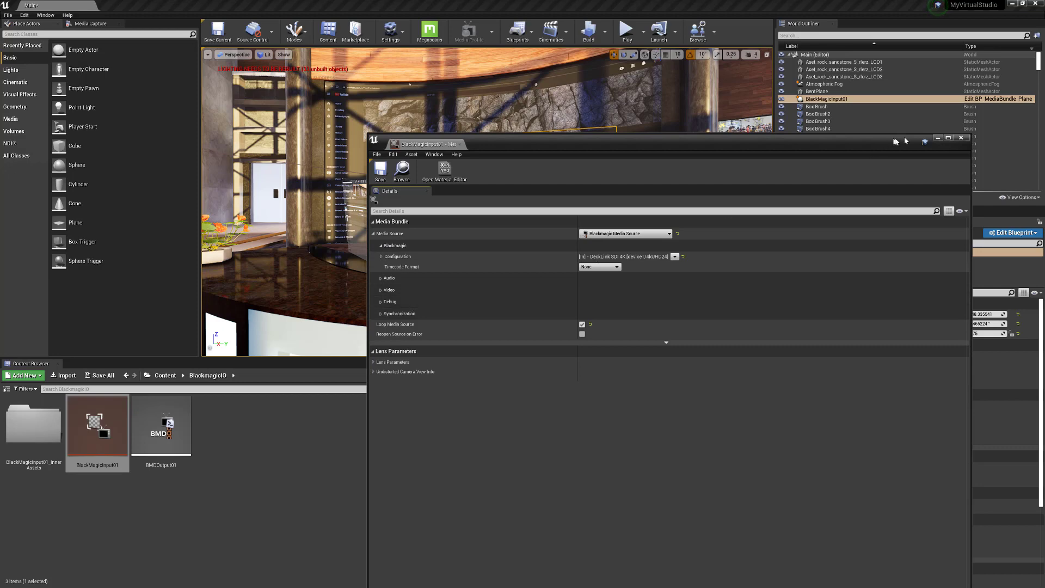
{"action": "left_click", "coordinate": [960, 139]}
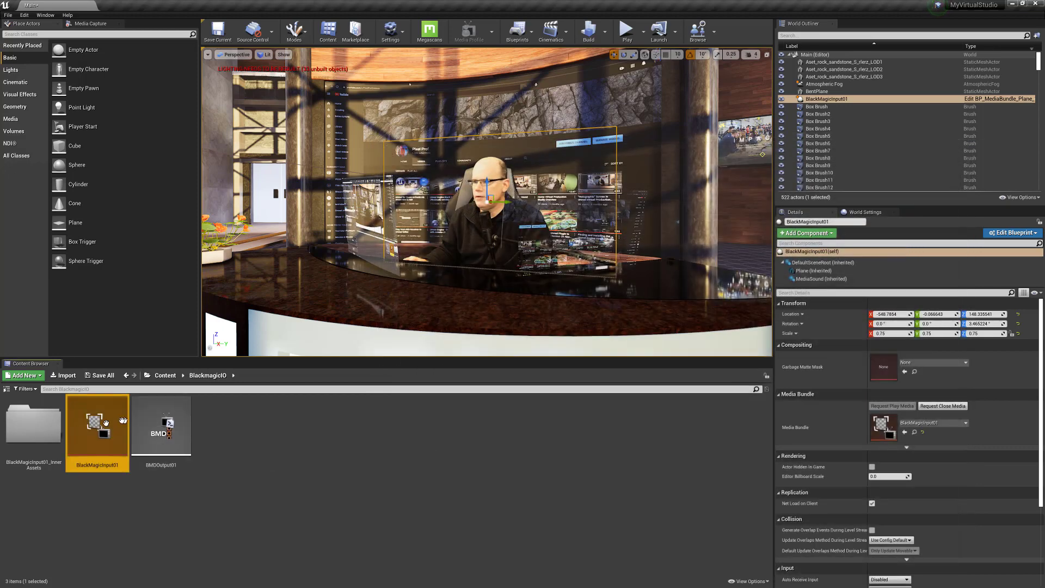
{"action": "double_click", "coordinate": [32, 427]}
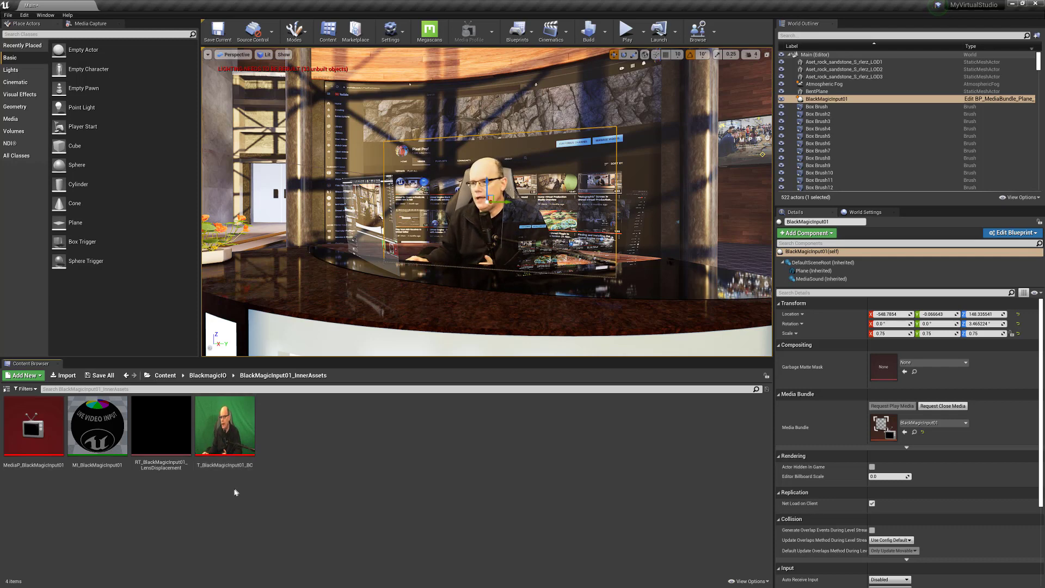
{"action": "right_click", "coordinate": [305, 442]}
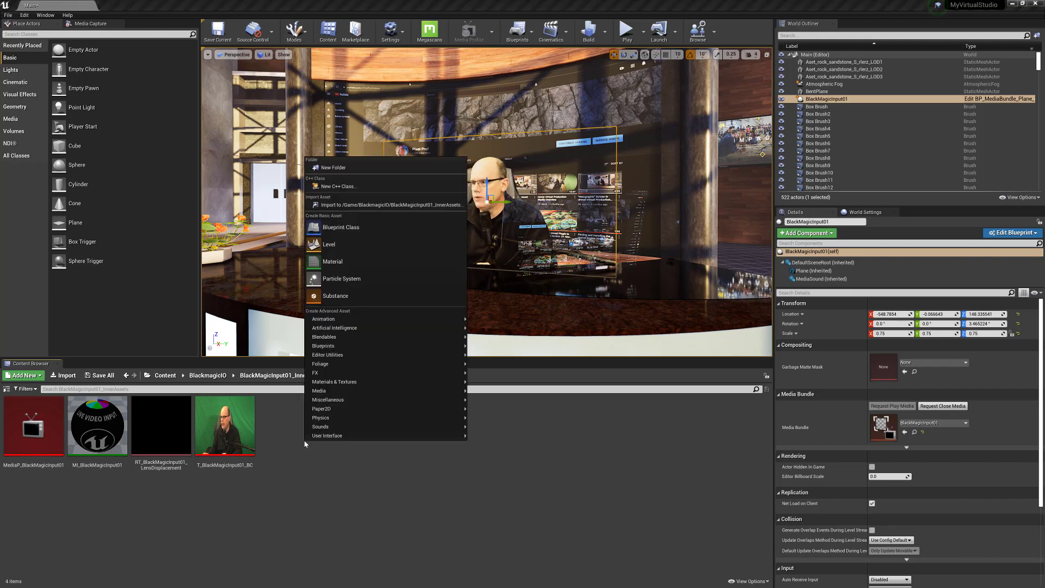
{"action": "mouse_move", "coordinate": [319, 391]}
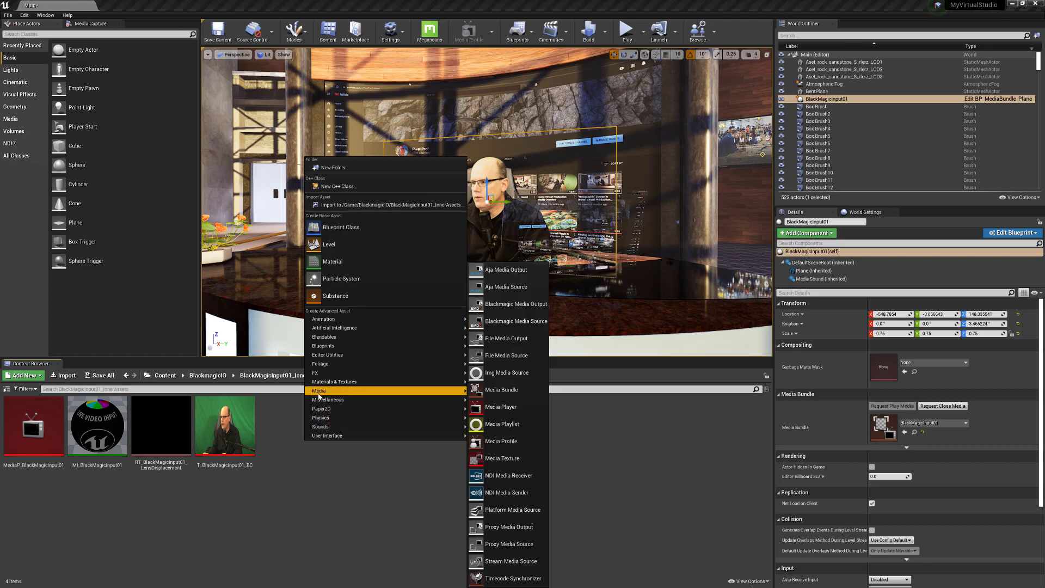
{"action": "left_click", "coordinate": [505, 407]}
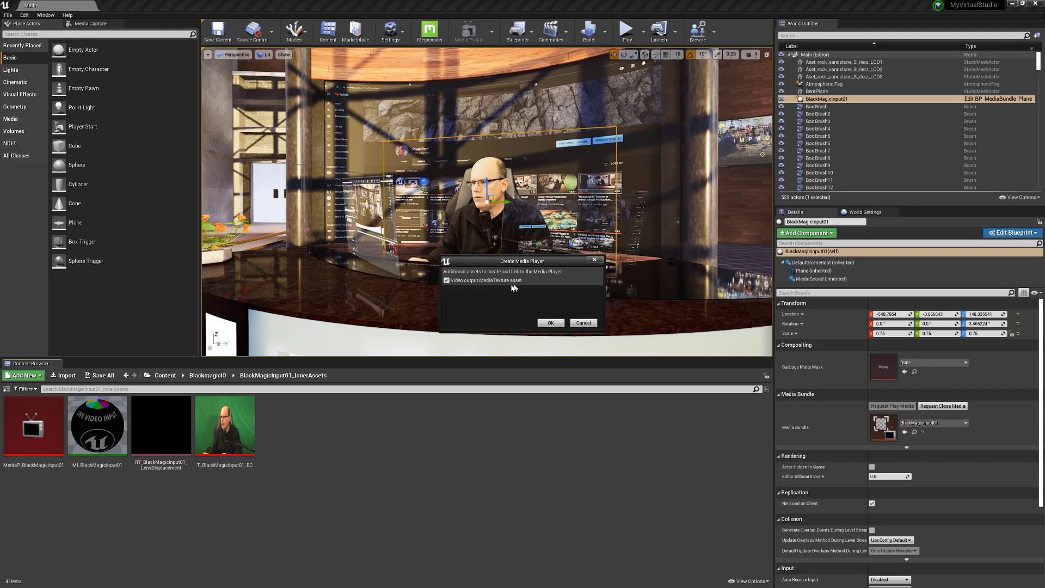
{"action": "left_click", "coordinate": [582, 324]}
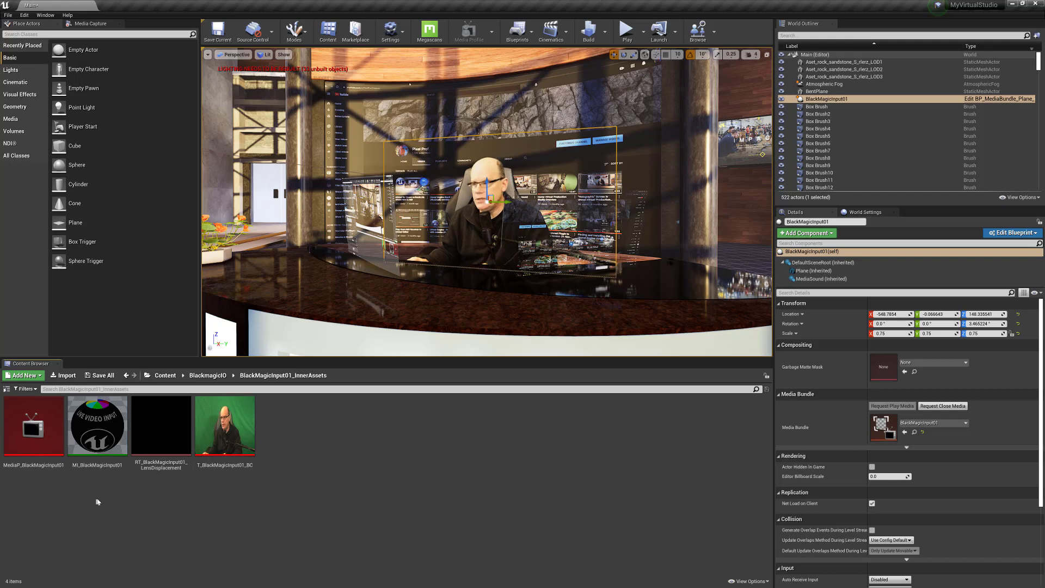
Step: Place a basic Plane on the studio floor in front of the desk and stand it upright, rotated 90° about X and Z
{"action": "mouse_move", "coordinate": [237, 453]}
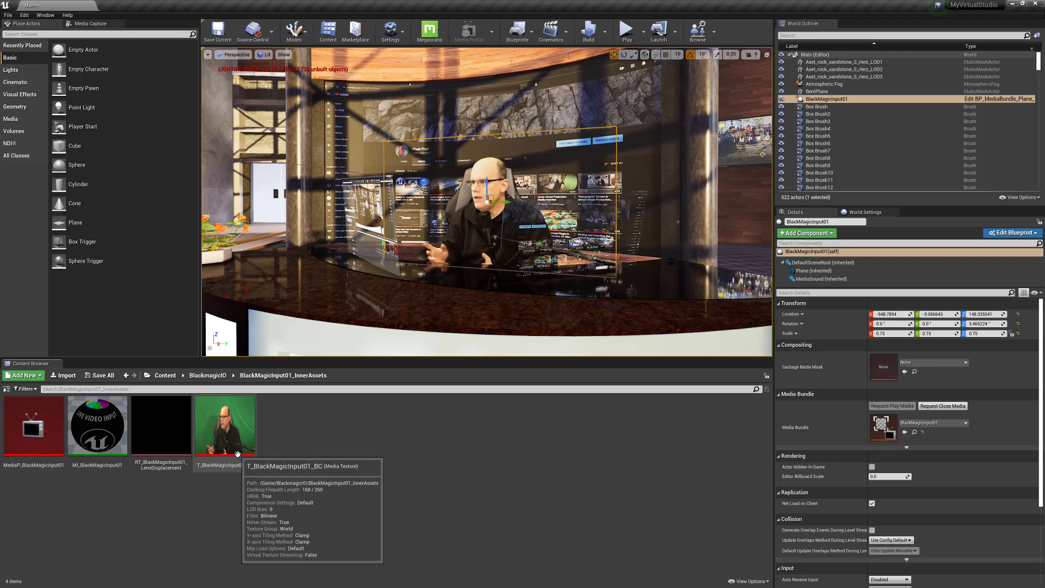
{"action": "scroll", "coordinate": [418, 296], "scroll_direction": "down", "scroll_amount": 10}
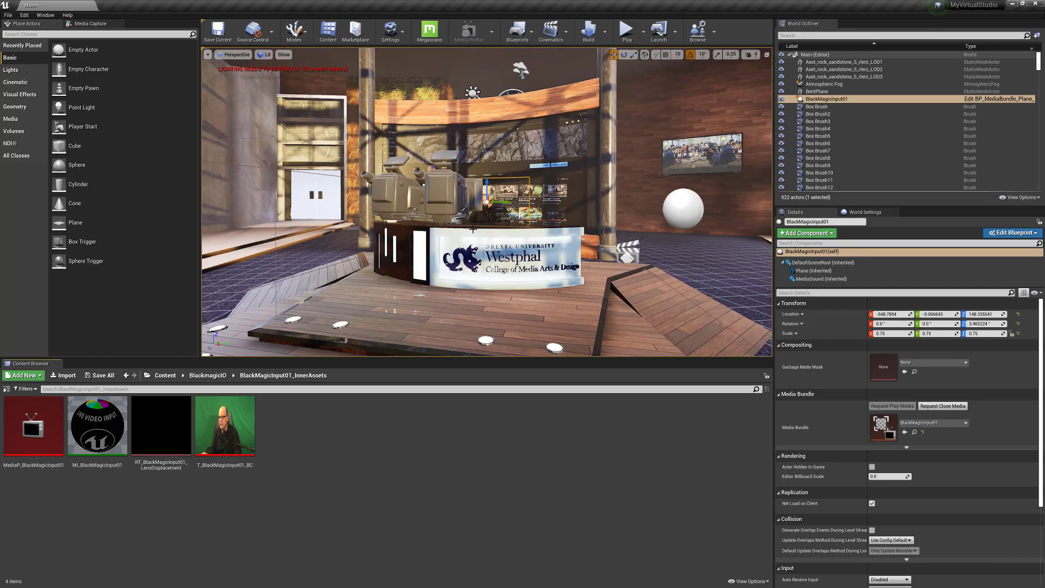
{"action": "left_click_drag", "start_coordinate": [417, 296], "coordinate": [442, 296], "text": "alt"}
{"action": "right_click_drag", "start_coordinate": [442, 296], "coordinate": [421, 296], "text": "alt"}
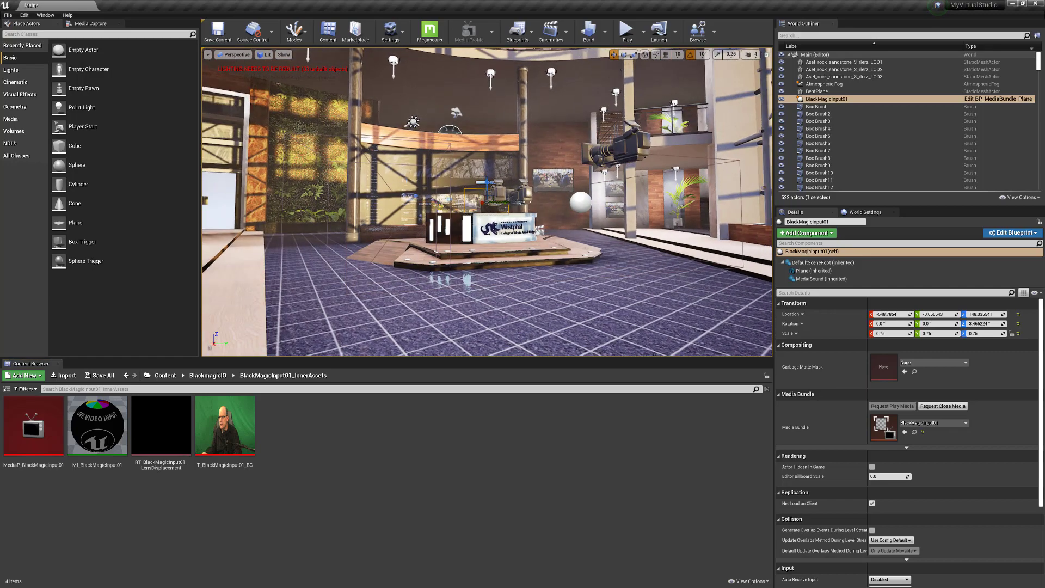
{"action": "left_click_drag", "start_coordinate": [76, 222], "coordinate": [371, 269]}
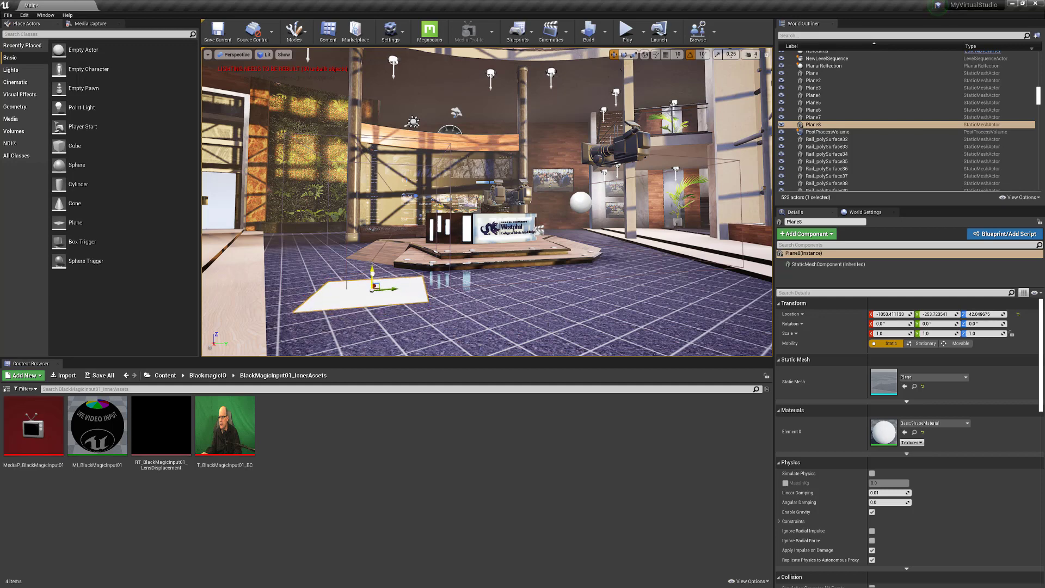
{"action": "key", "text": "e"}
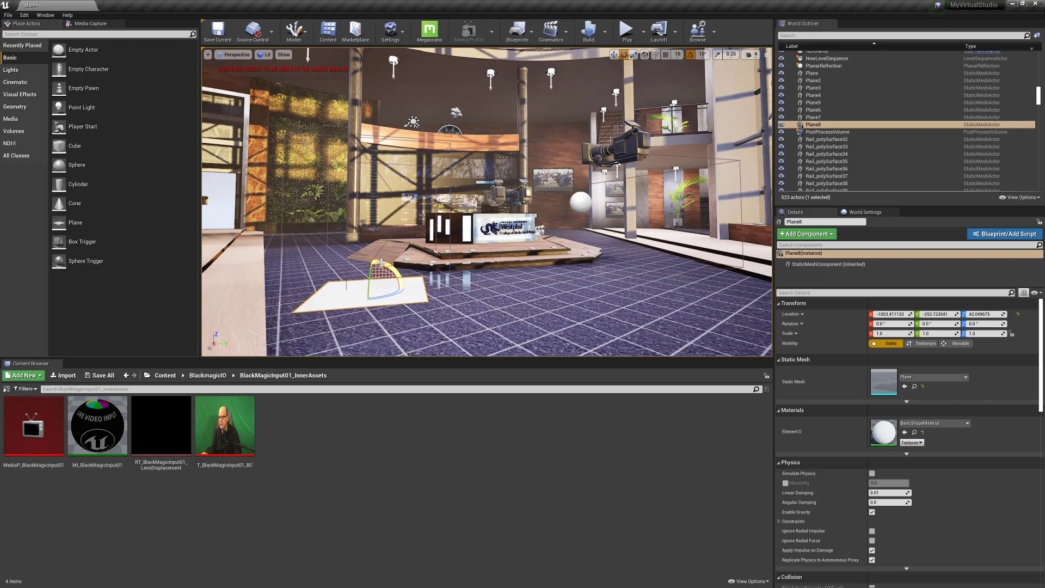
{"action": "left_click_drag", "start_coordinate": [381, 263], "coordinate": [398, 246]}
{"action": "left_click_drag", "start_coordinate": [396, 292], "coordinate": [438, 295]}
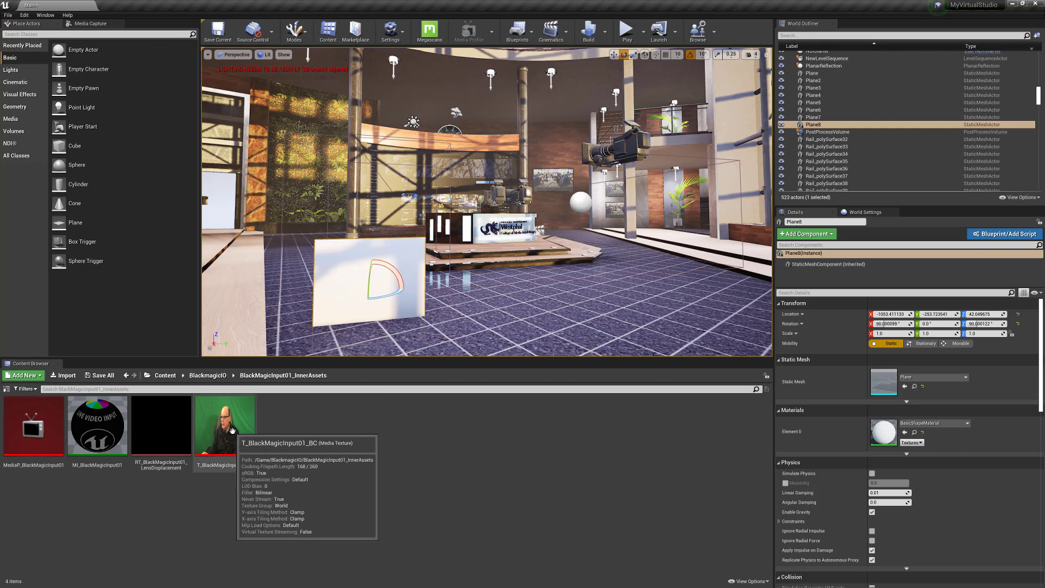
Step: Apply the T_BlackMagicInput01_BC media texture to the upright plane and rename the generated material Keying_Master_MAT
{"action": "left_click_drag", "start_coordinate": [240, 430], "coordinate": [336, 279]}
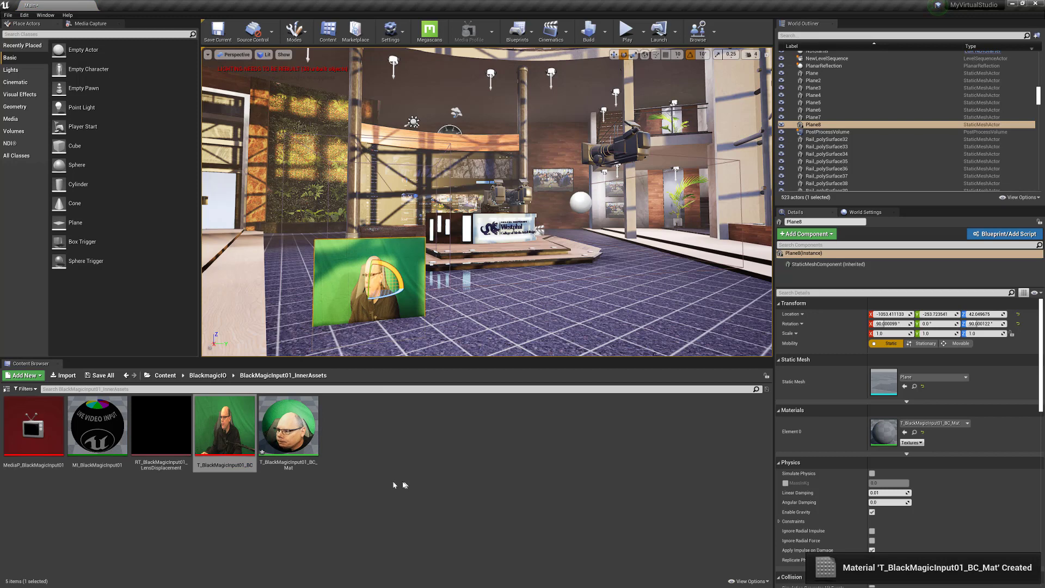
{"action": "mouse_move", "coordinate": [294, 442]}
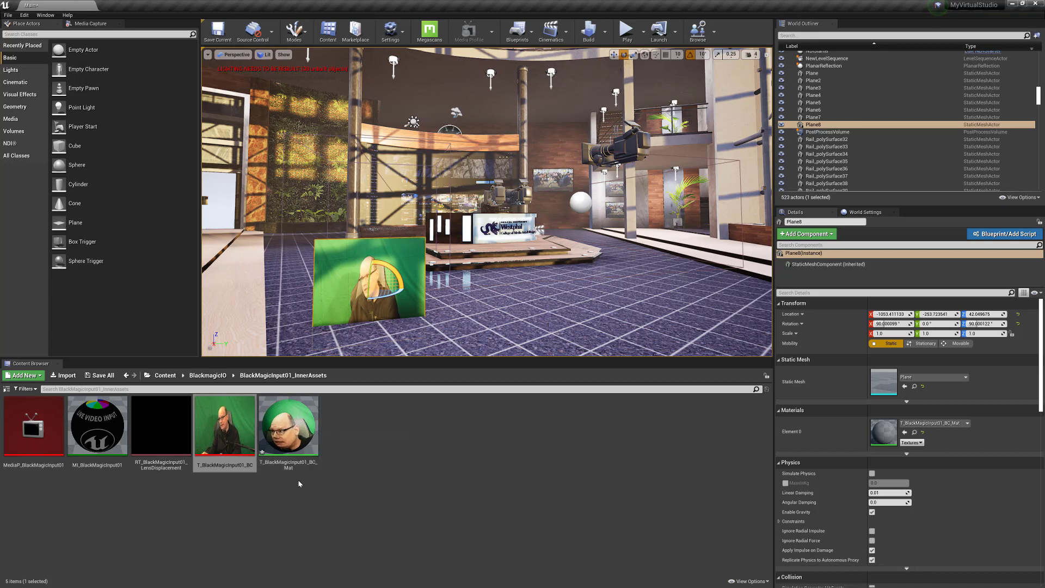
{"action": "mouse_move", "coordinate": [298, 429]}
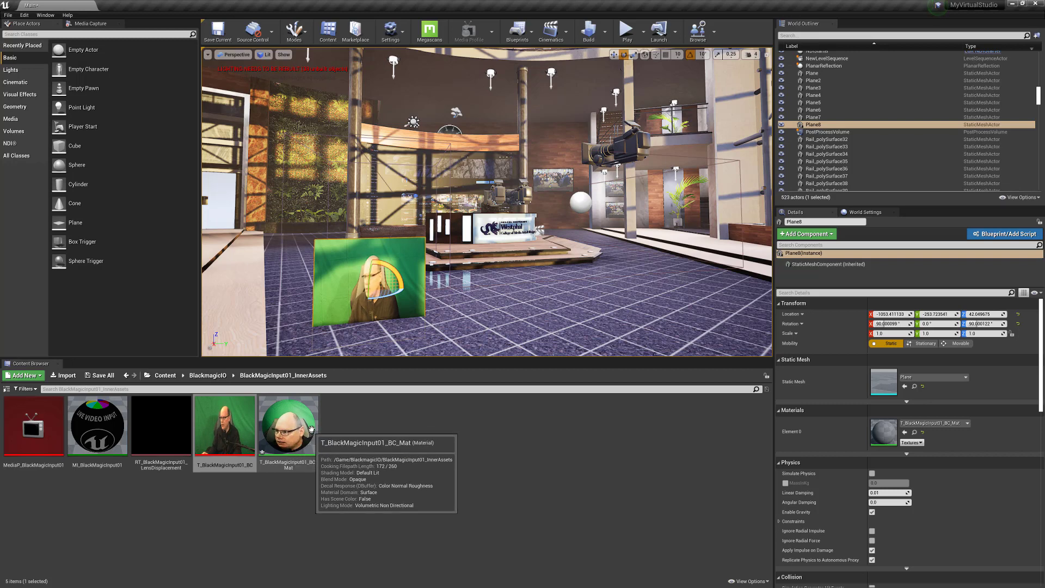
{"action": "left_click", "coordinate": [291, 464]}
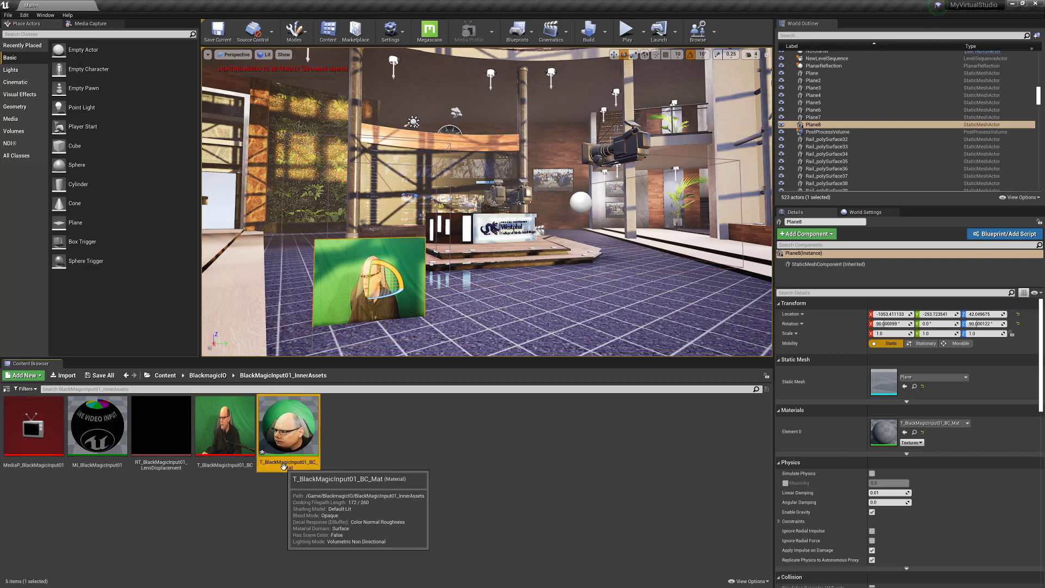
{"action": "left_click", "coordinate": [283, 465]}
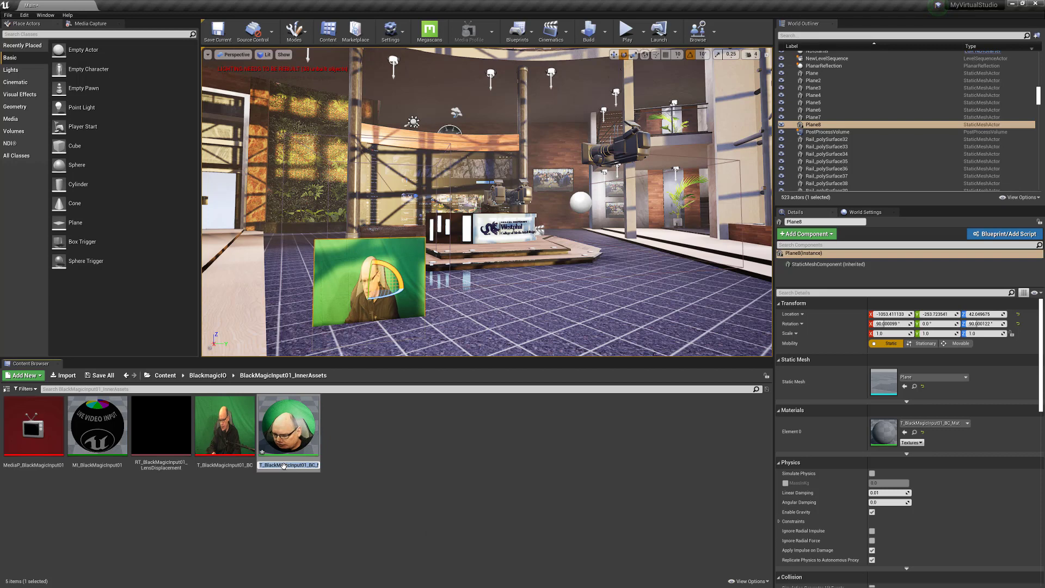
{"action": "type", "text": "Keying"}
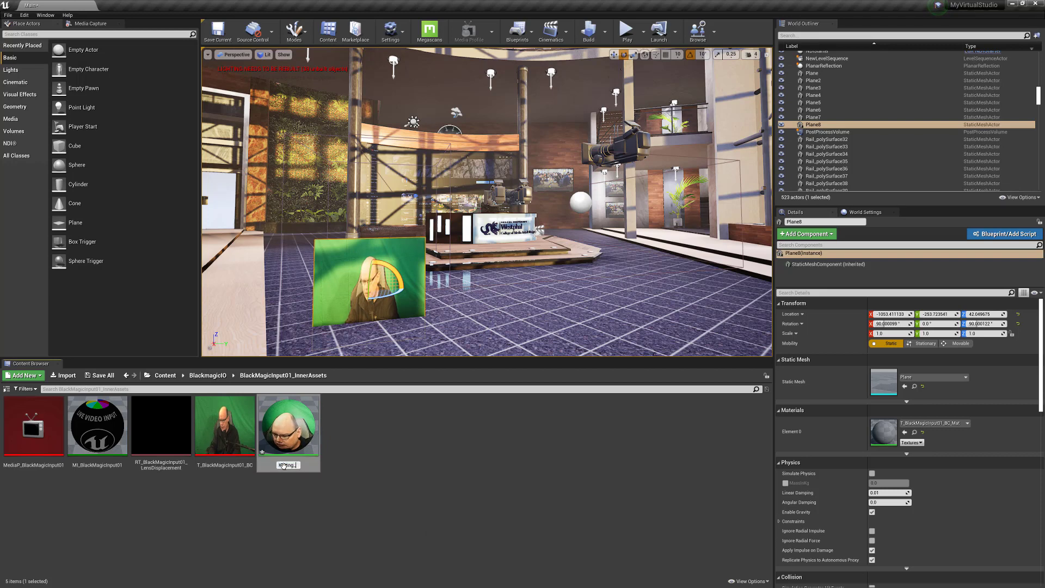
{"action": "type", "text": "_Master_MAT"}
{"action": "key", "text": "Return"}
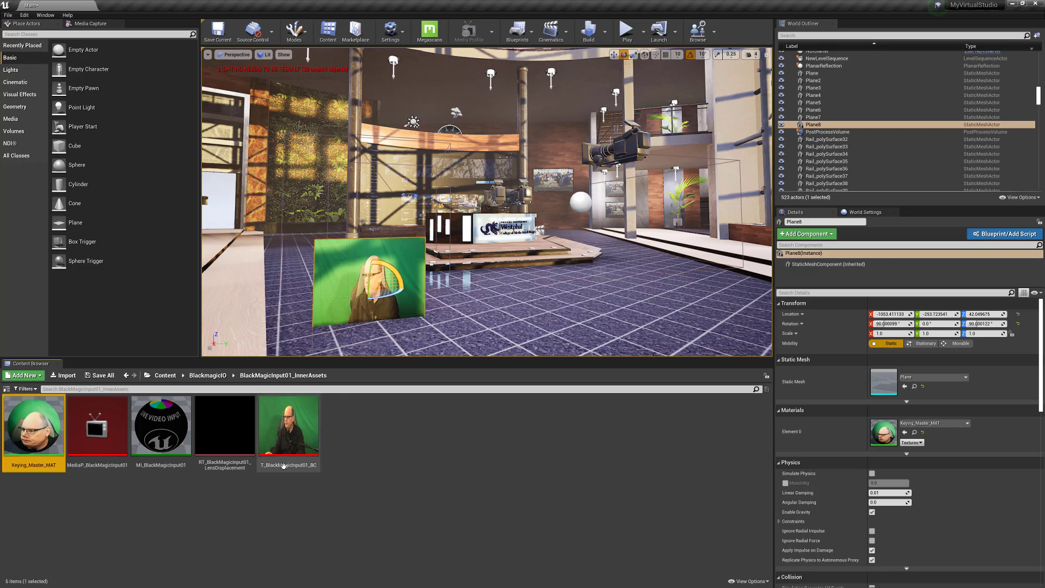
Step: Open the Keying_Master_MAT material for editing and move its result node farther away from the Texture Sample node
{"action": "double_click", "coordinate": [33, 430]}
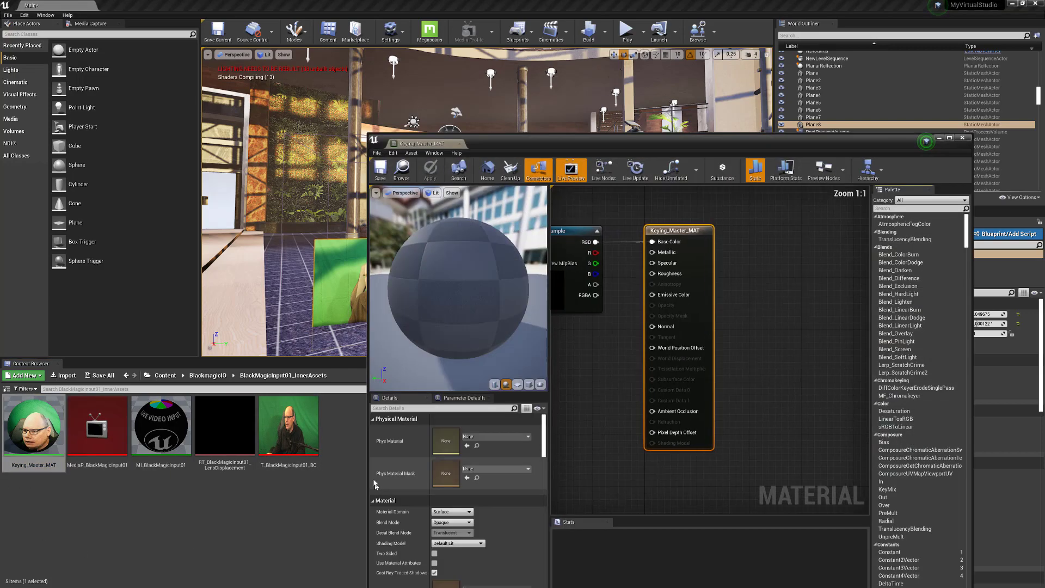
{"action": "left_click_drag", "start_coordinate": [678, 147], "coordinate": [553, 77]}
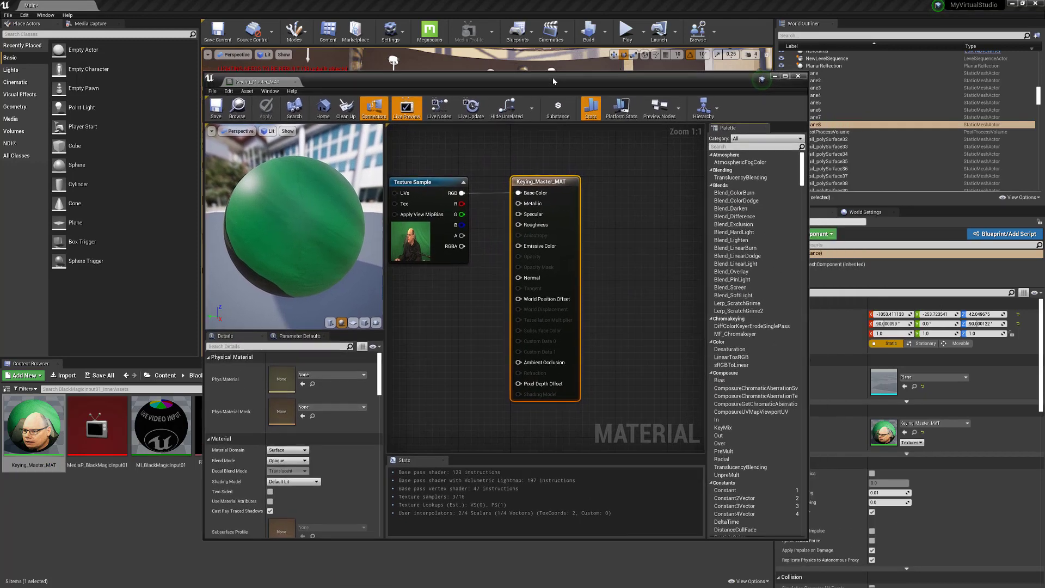
{"action": "left_click_drag", "start_coordinate": [808, 310], "coordinate": [892, 297]}
{"action": "left_click_drag", "start_coordinate": [554, 185], "coordinate": [652, 189]}
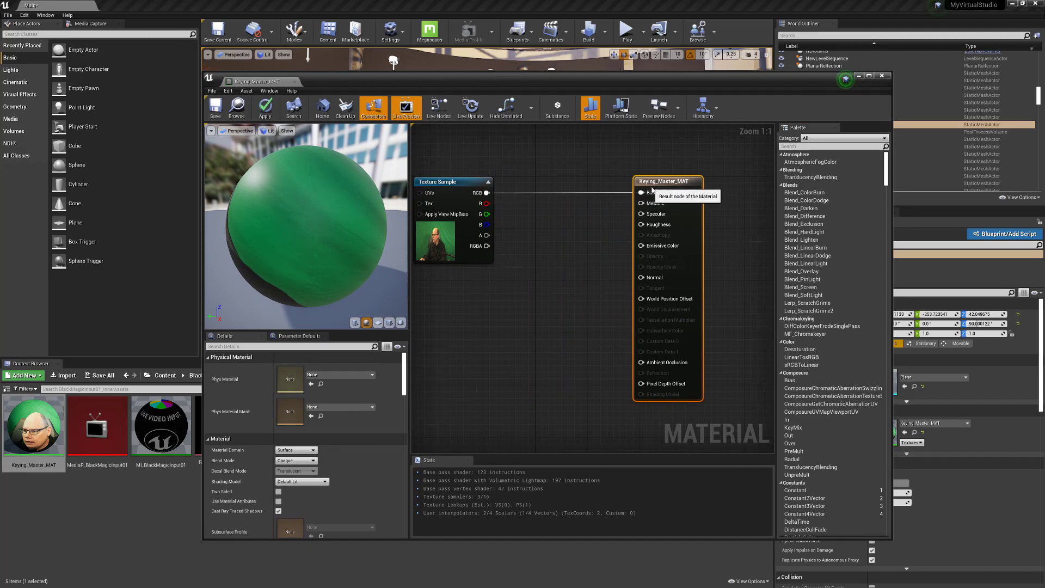
Step: Convert the Texture Sample node to a parameter named KeySource and align it with the material's Base Color input
{"action": "left_click", "coordinate": [438, 188]}
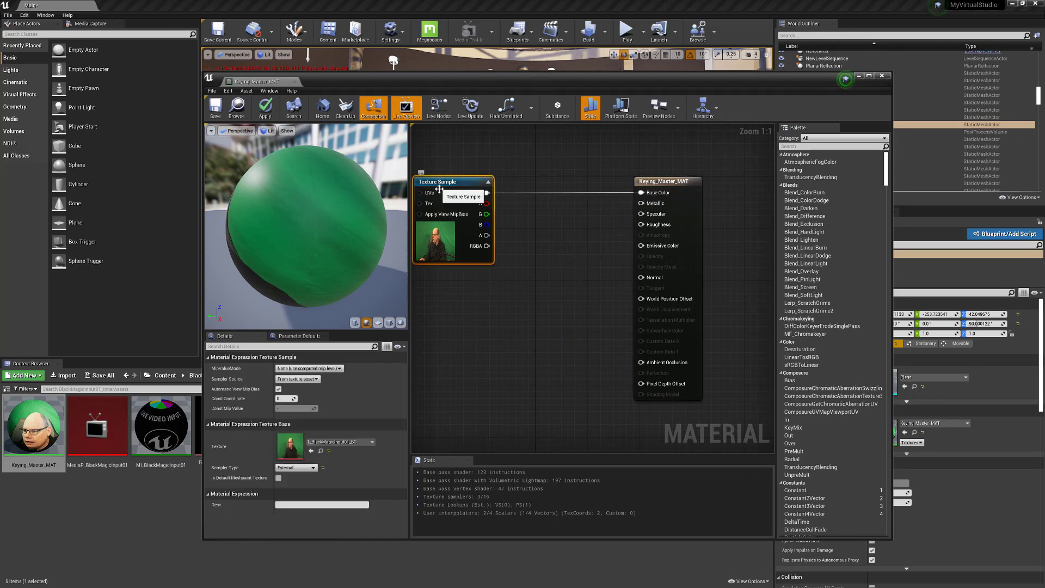
{"action": "left_click_drag", "start_coordinate": [496, 77], "coordinate": [604, 67]}
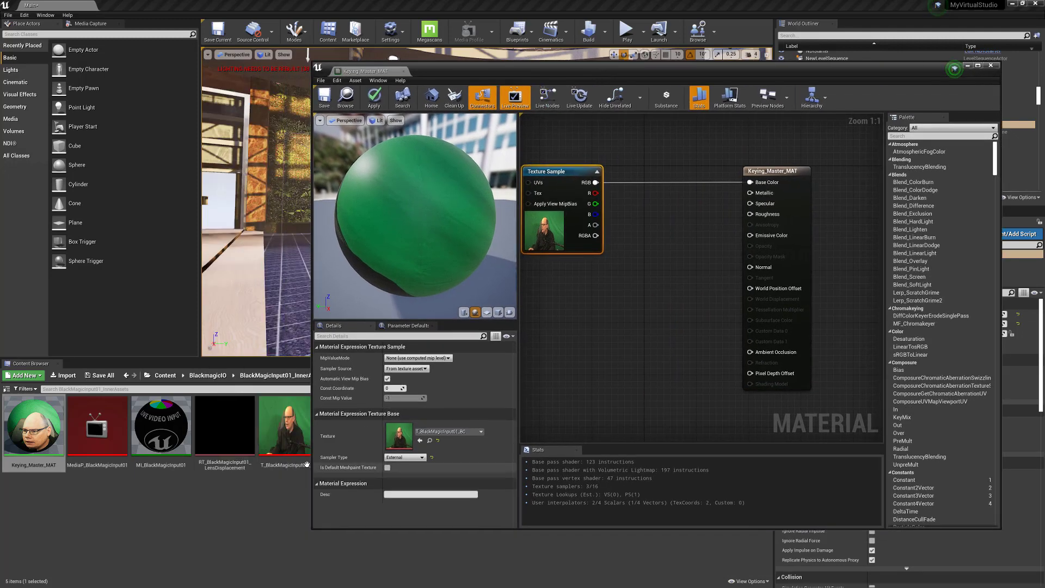
{"action": "mouse_move", "coordinate": [277, 434]}
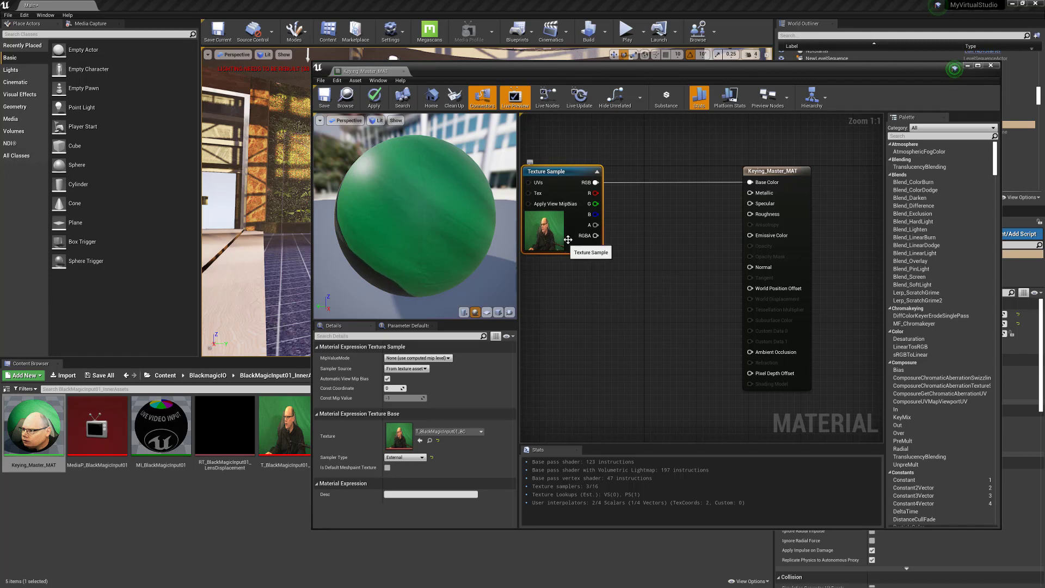
{"action": "right_click", "coordinate": [549, 173]}
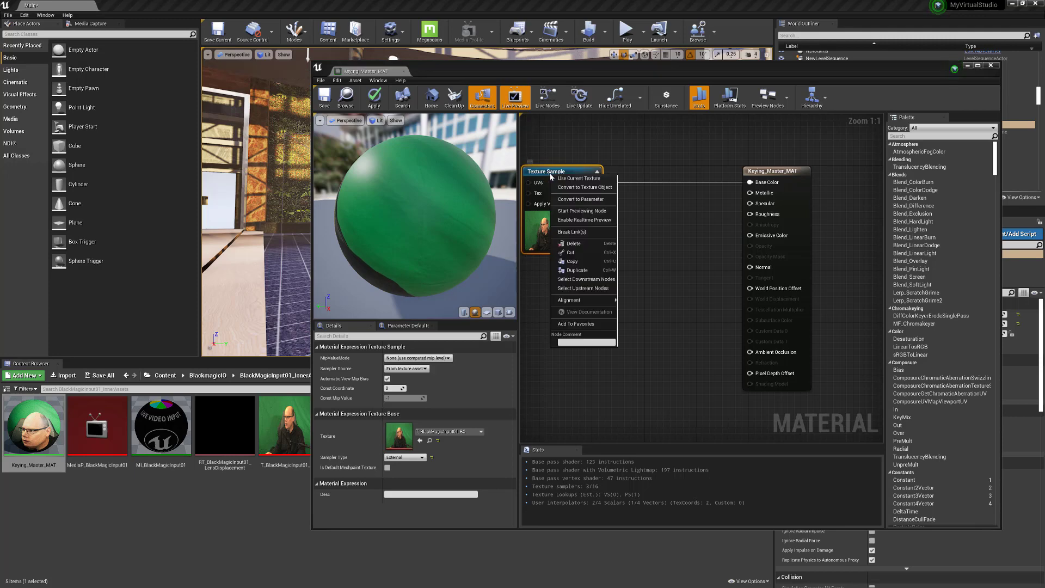
{"action": "left_click", "coordinate": [566, 199]}
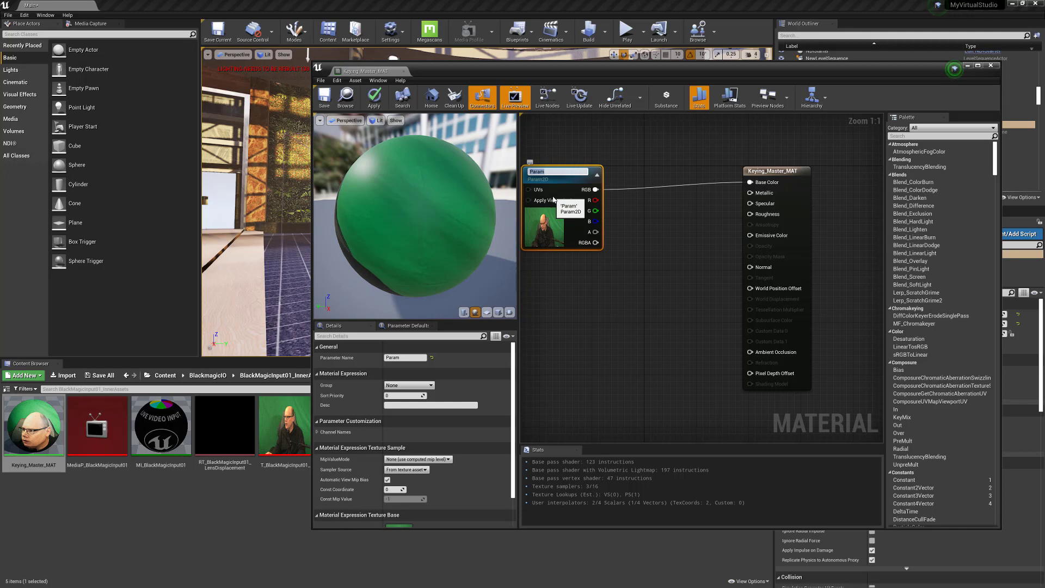
{"action": "type", "text": "KeySource"}
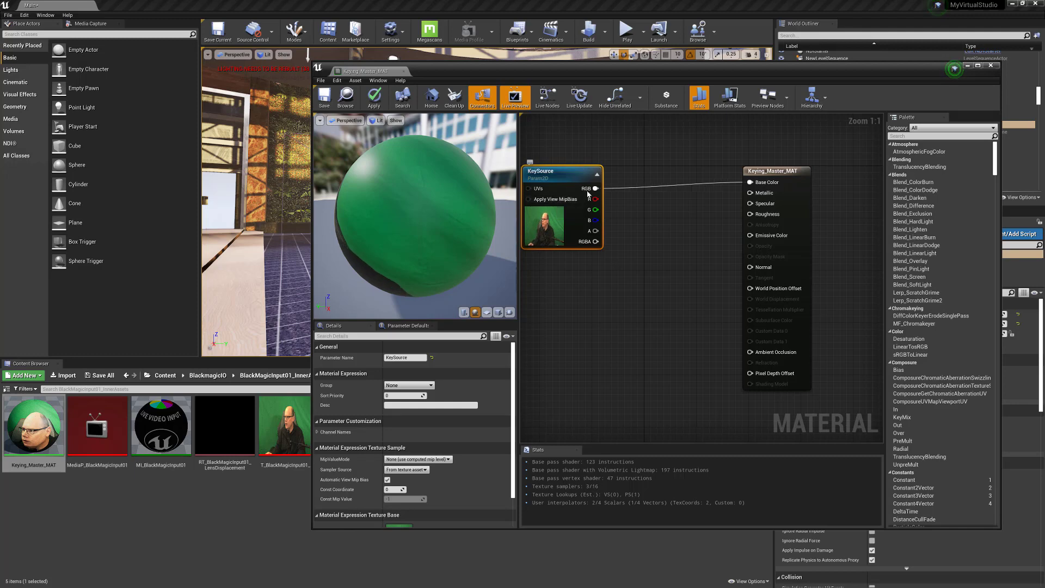
{"action": "key", "text": "Return"}
{"action": "left_click_drag", "start_coordinate": [561, 176], "coordinate": [555, 169]}
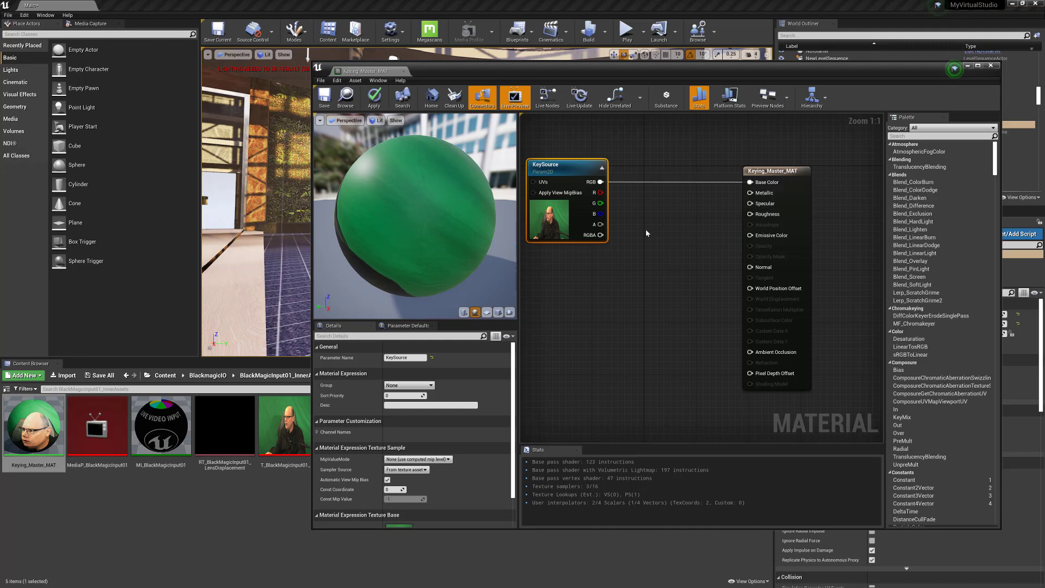
Step: Disconnect KeySource from the Base Color input and add an MF_Chromakeyer function node between the source and result nodes
{"action": "double_click", "coordinate": [673, 182]}
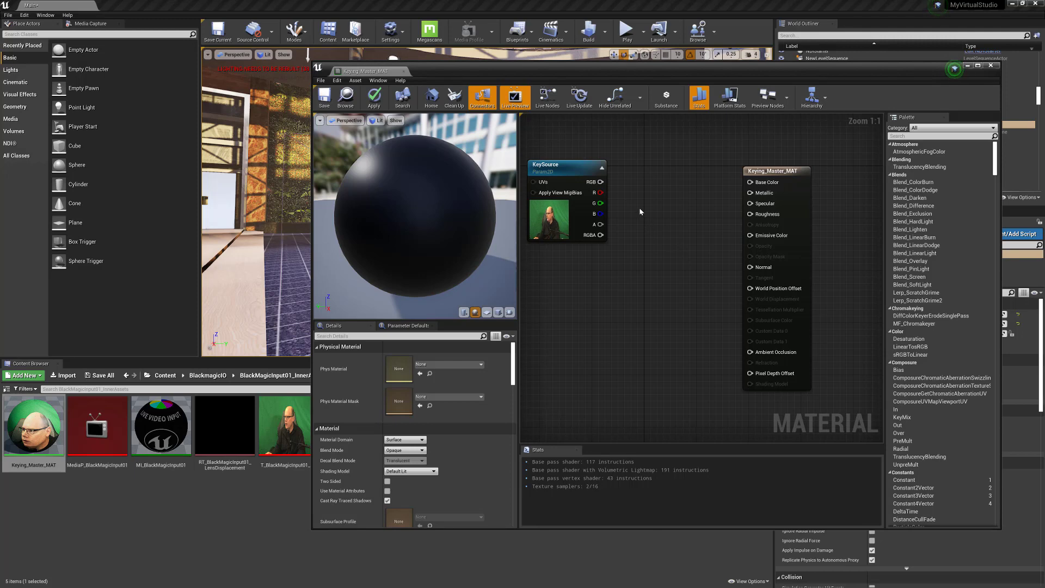
{"action": "right_click", "coordinate": [646, 220]}
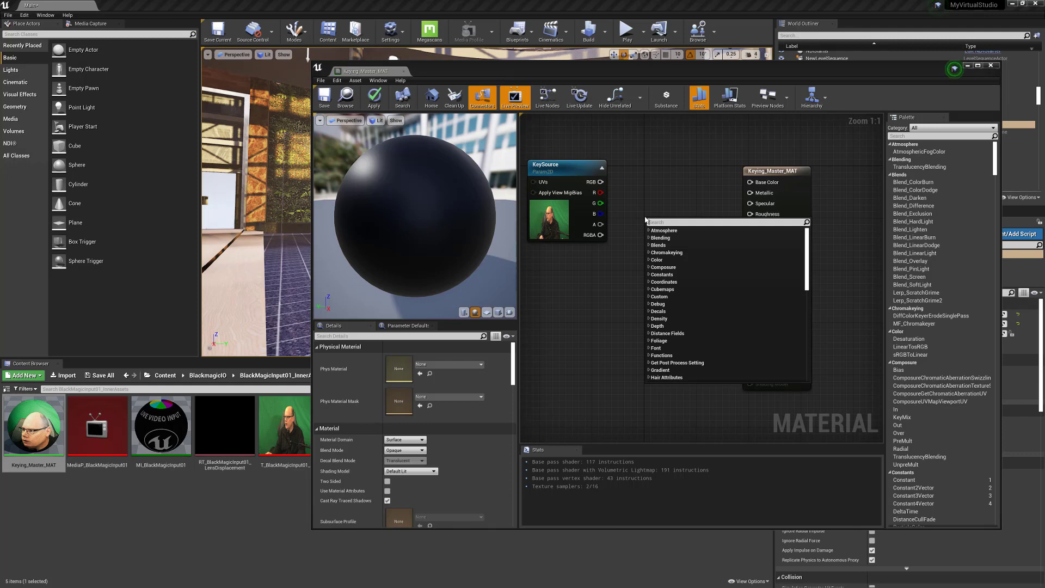
{"action": "type", "text": "MF"}
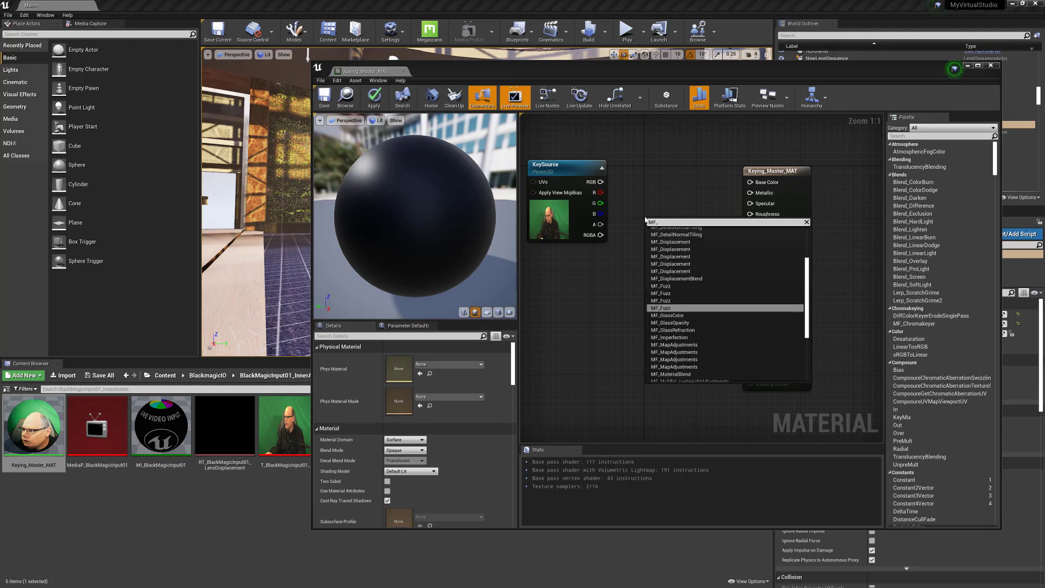
{"action": "type", "text": "_C"}
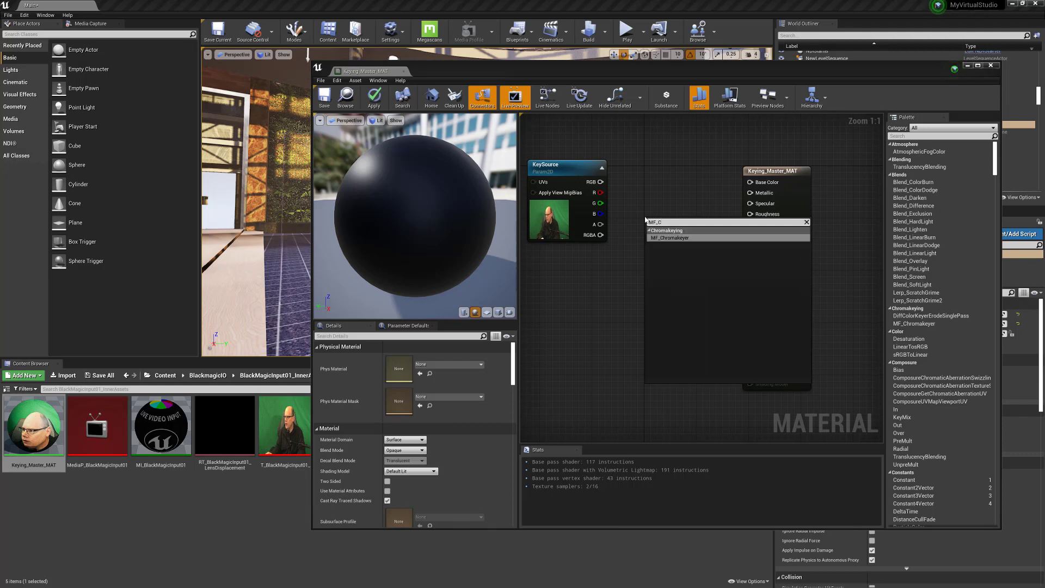
{"action": "left_click", "coordinate": [673, 238]}
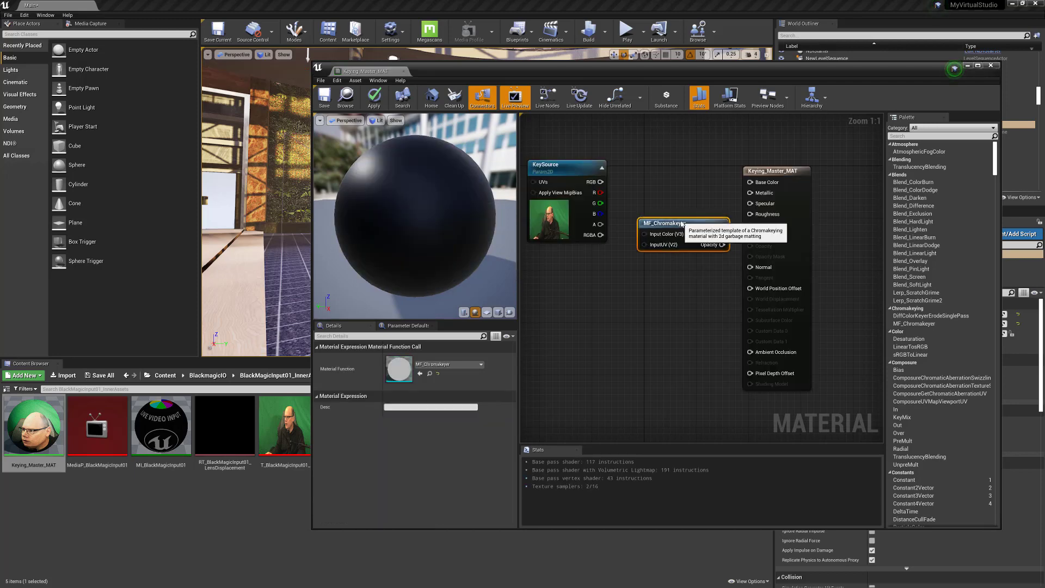
Step: Space out the nodes and connect KeySource's RGB to MF_Chromakeyer's Input Color, with its Emissive Color output feeding the material's Emissive Color
{"action": "left_click_drag", "start_coordinate": [766, 171], "coordinate": [778, 172]}
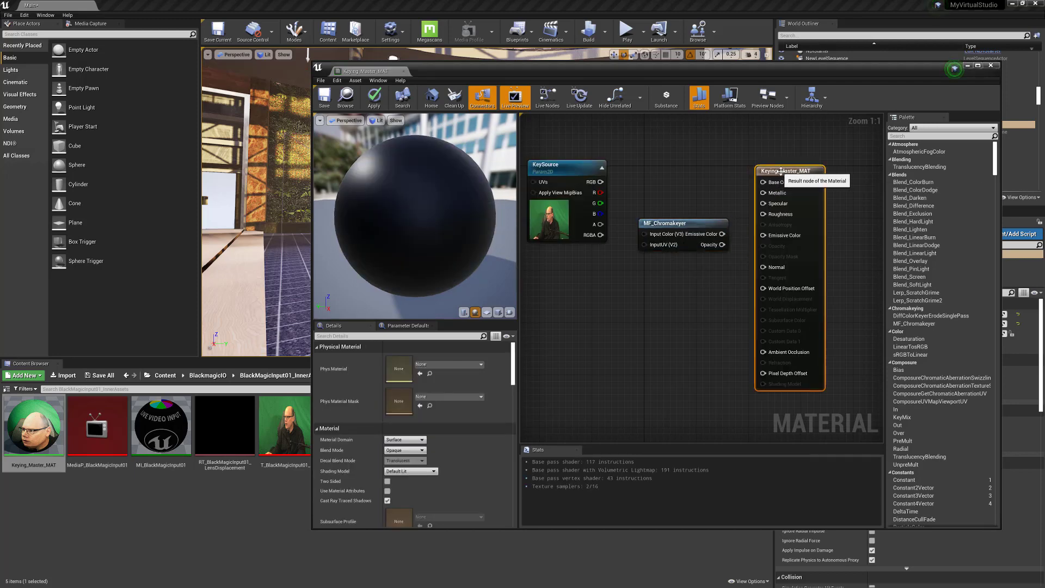
{"action": "left_click", "coordinate": [676, 224]}
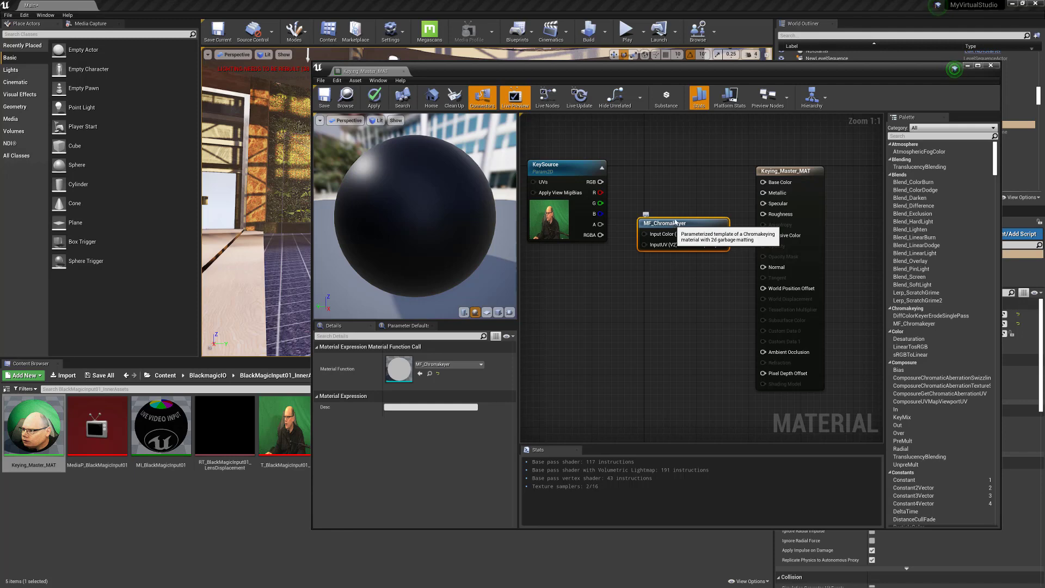
{"action": "left_click_drag", "start_coordinate": [675, 222], "coordinate": [676, 216]}
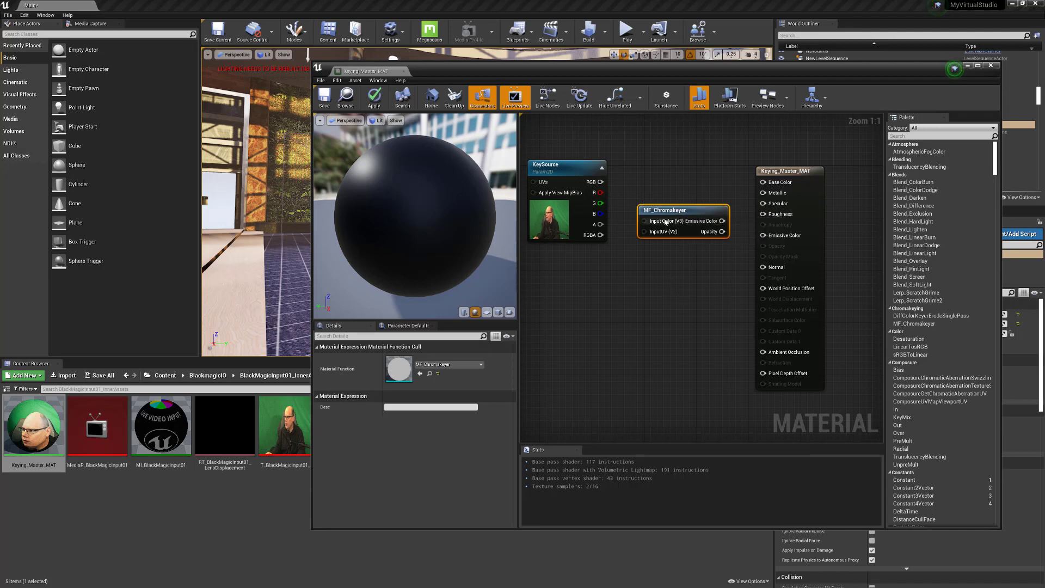
{"action": "left_click_drag", "start_coordinate": [600, 182], "coordinate": [645, 223]}
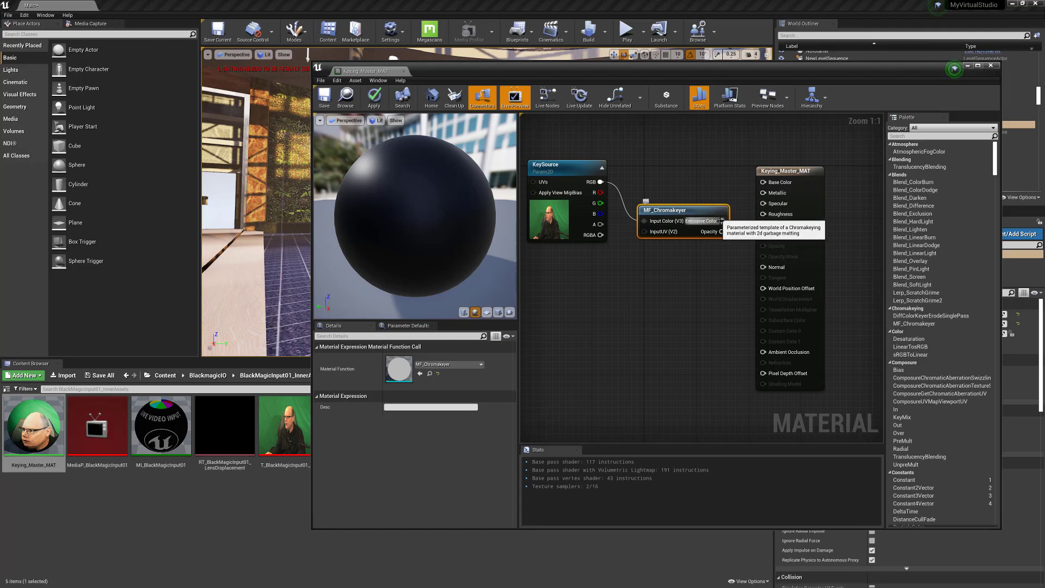
{"action": "left_click_drag", "start_coordinate": [722, 221], "coordinate": [769, 238]}
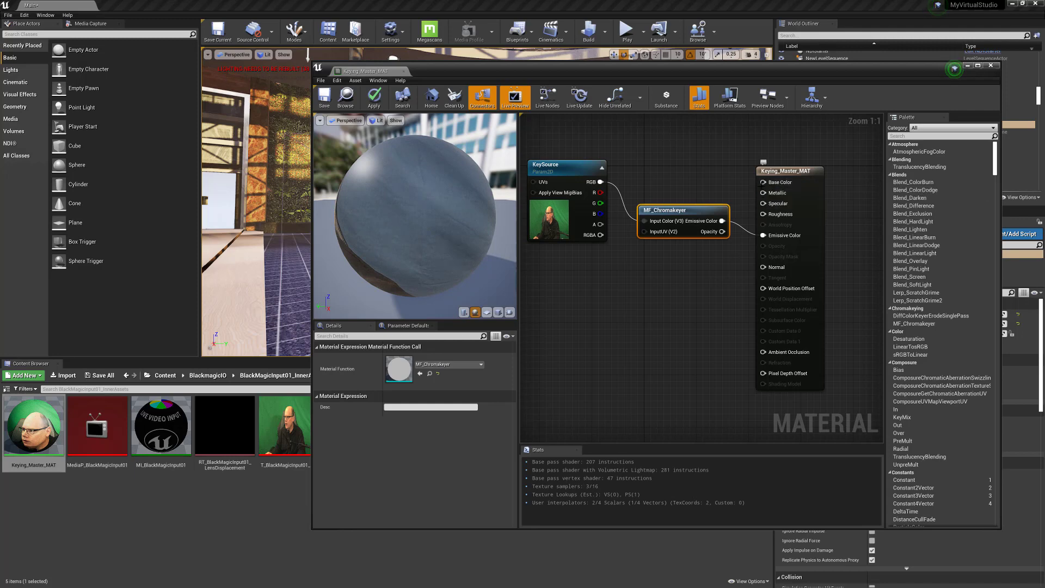
Step: Shift the material editor window clear of the plane in the level viewport and align the result node's Emissive Color input with MF_Chromakeyer
{"action": "left_click_drag", "start_coordinate": [627, 68], "coordinate": [670, 64]}
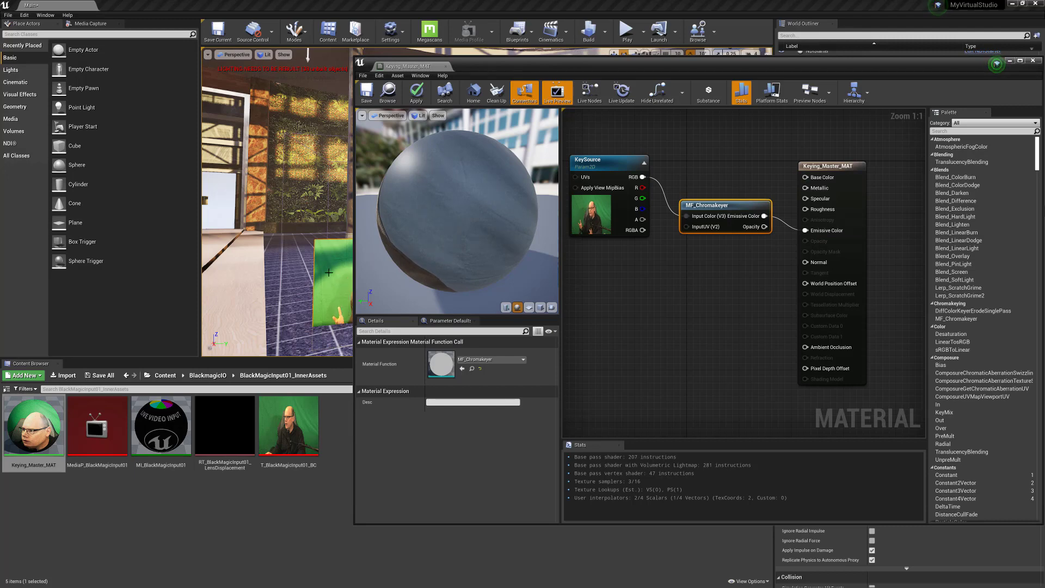
{"action": "left_click_drag", "start_coordinate": [569, 70], "coordinate": [637, 68]}
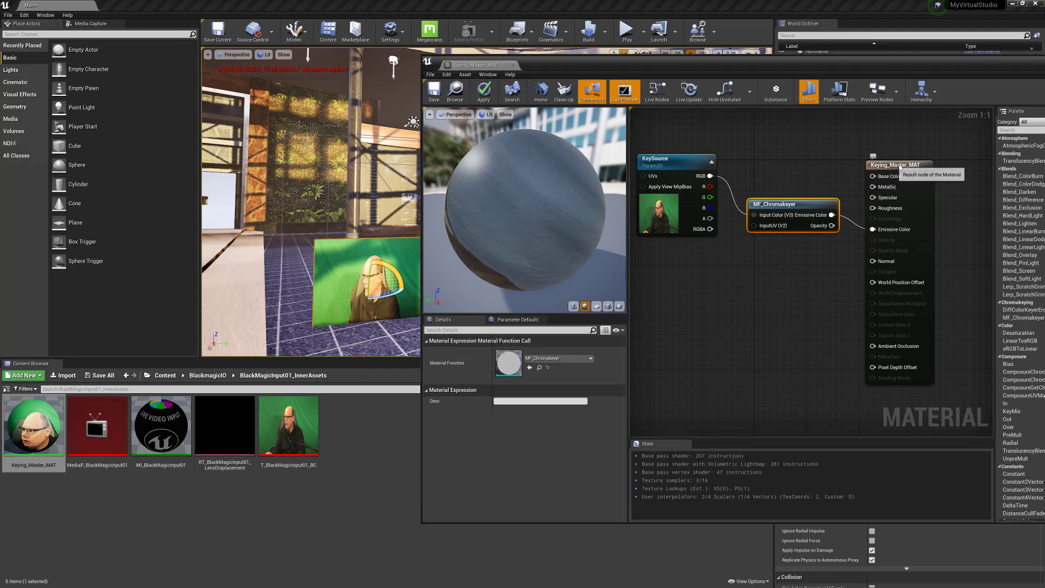
{"action": "mouse_move", "coordinate": [899, 168]}
{"action": "left_mouse_down"}
{"action": "mouse_move", "coordinate": [912, 161]}
{"action": "mouse_move", "coordinate": [902, 155]}
{"action": "left_mouse_up"}
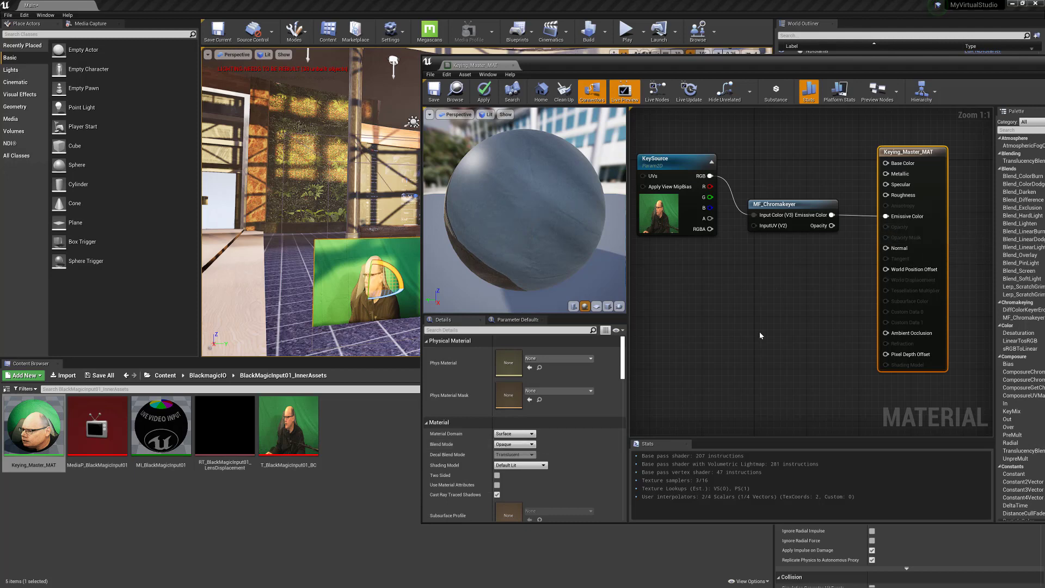
Step: Set the material's Blend Mode to Masked and connect MF_Chromakeyer's Opacity output to the Opacity Mask input
{"action": "left_click", "coordinate": [508, 444]}
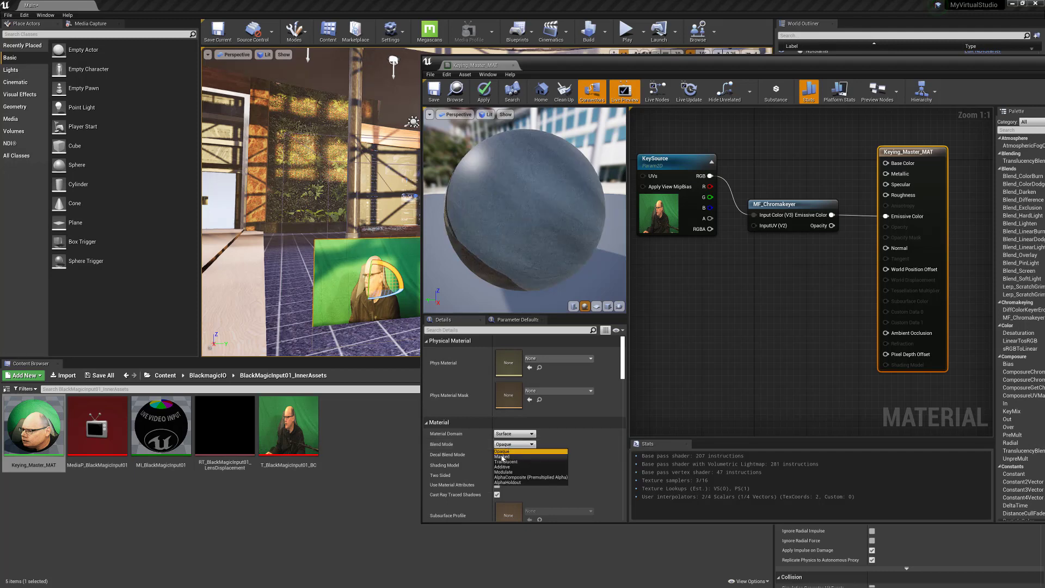
{"action": "left_click", "coordinate": [502, 457]}
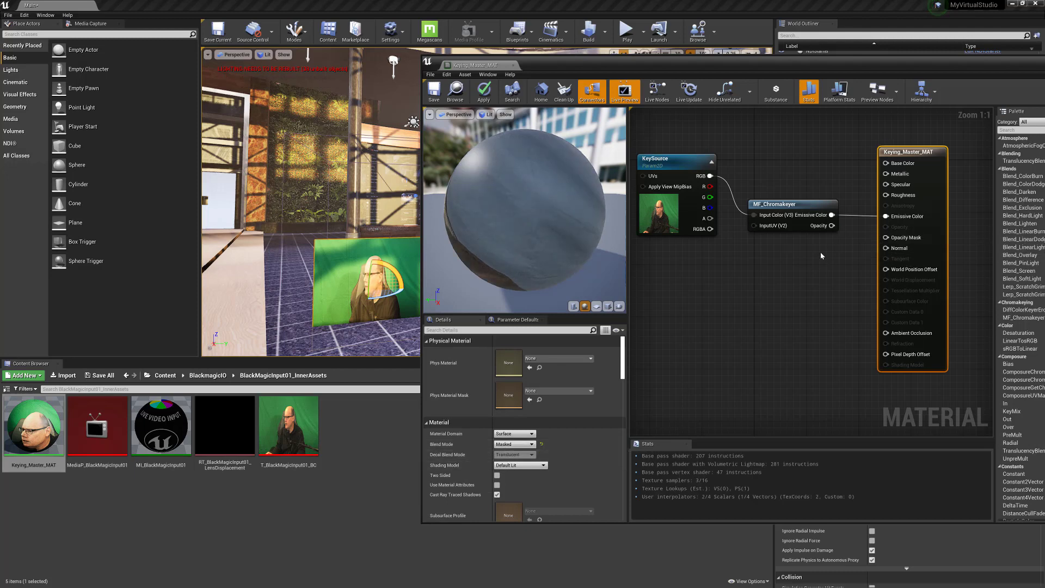
{"action": "left_click_drag", "start_coordinate": [832, 227], "coordinate": [887, 238]}
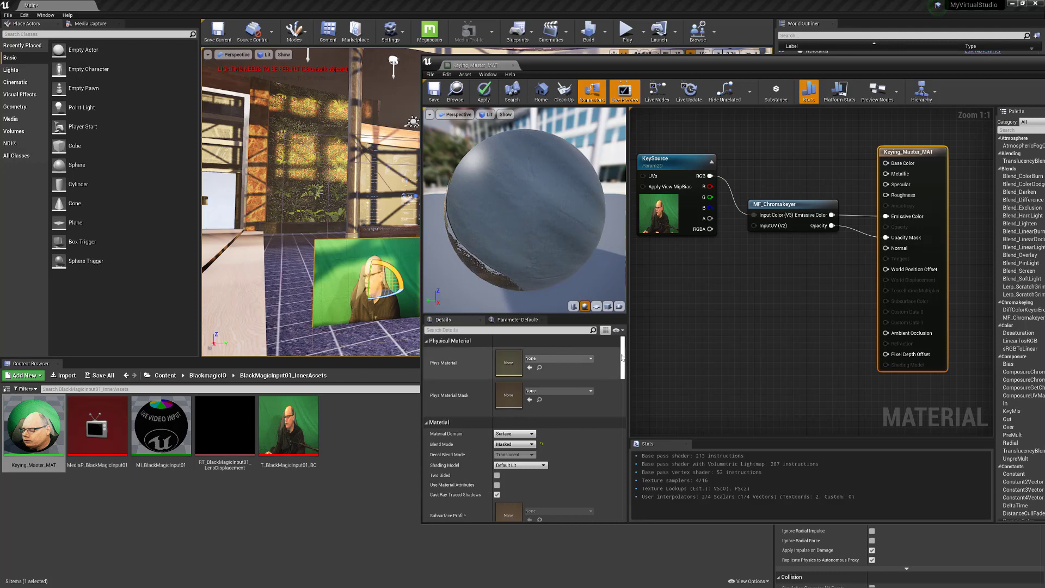
Step: Expand the advanced Material settings and raise the Opacity Mask Clip Value to about 0.84
{"action": "scroll", "coordinate": [623, 363], "scroll_direction": "down", "scroll_amount": 1}
{"action": "scroll", "coordinate": [624, 363], "scroll_direction": "down", "scroll_amount": 5}
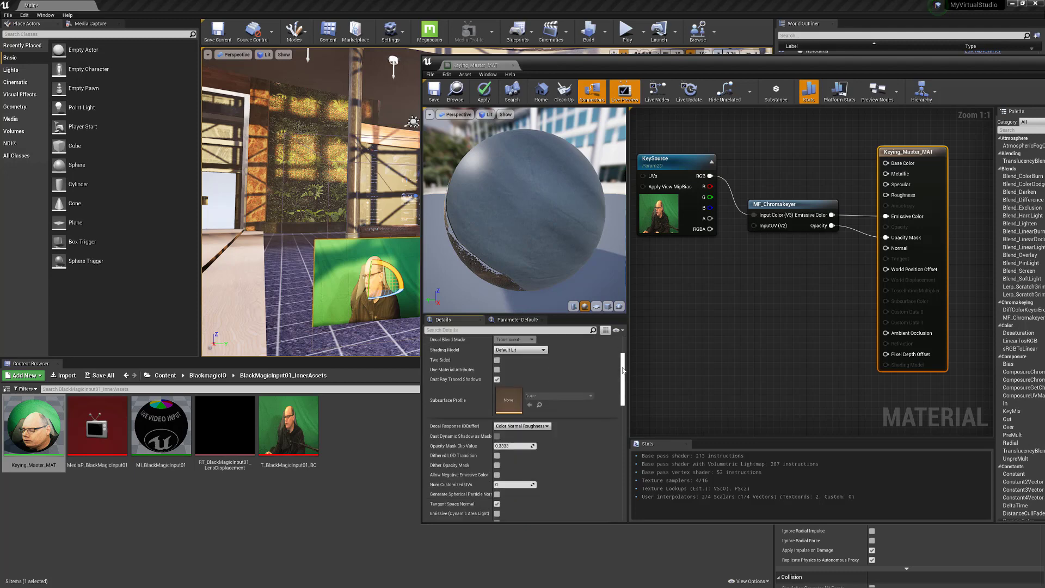
{"action": "scroll", "coordinate": [623, 376], "scroll_direction": "down", "scroll_amount": 3}
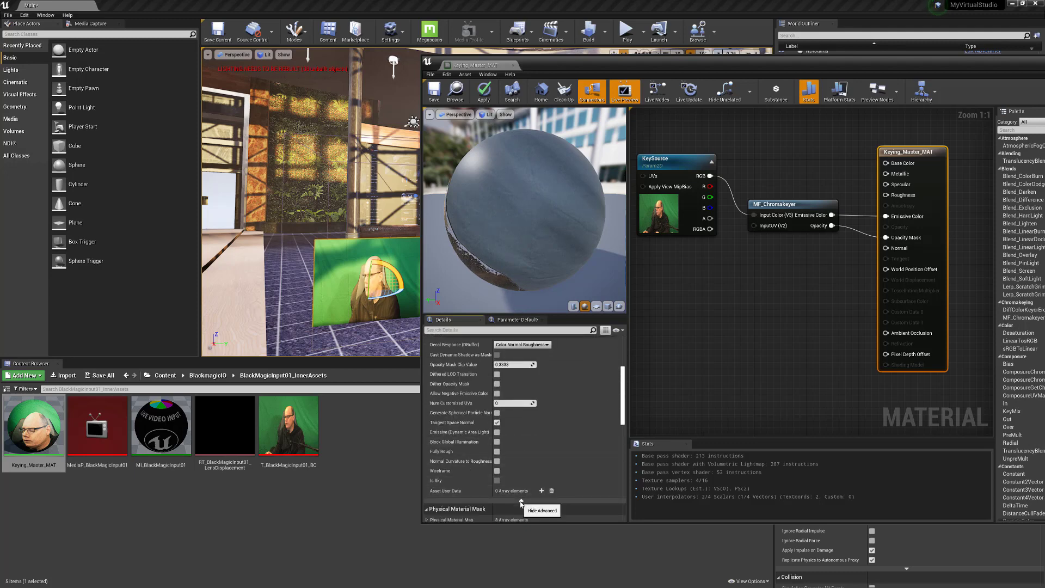
{"action": "scroll", "coordinate": [524, 492], "scroll_direction": "down", "scroll_amount": 6}
{"action": "scroll", "coordinate": [621, 390], "scroll_direction": "up", "scroll_amount": 4}
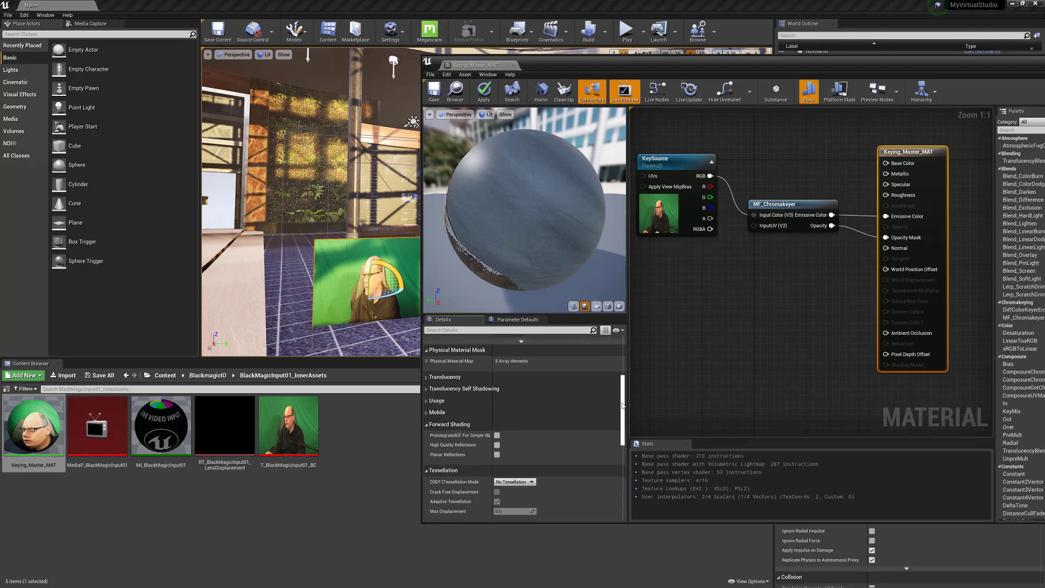
{"action": "scroll", "coordinate": [620, 390], "scroll_direction": "up", "scroll_amount": 2}
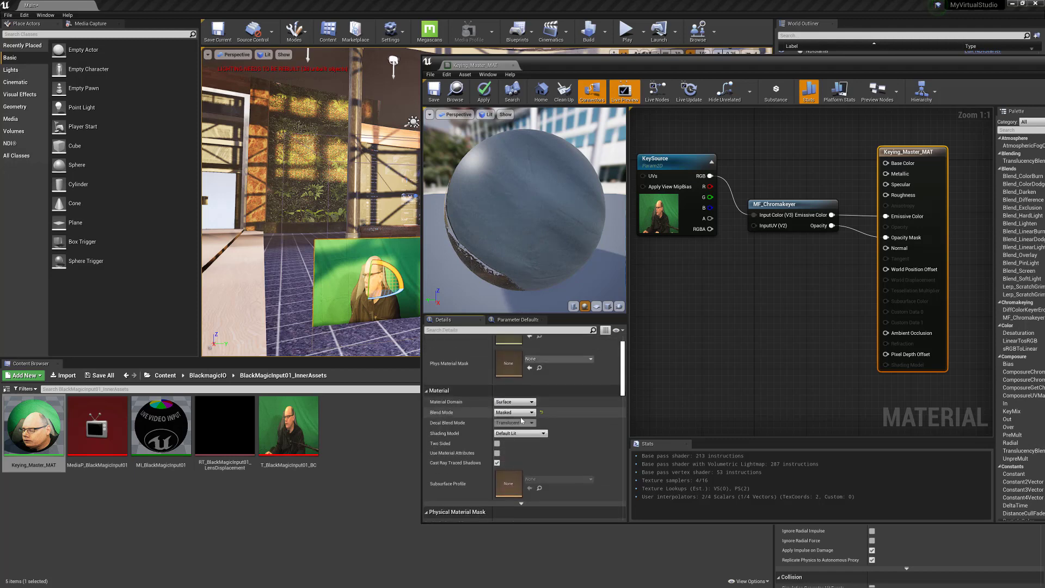
{"action": "scroll", "coordinate": [545, 419], "scroll_direction": "down", "scroll_amount": 2}
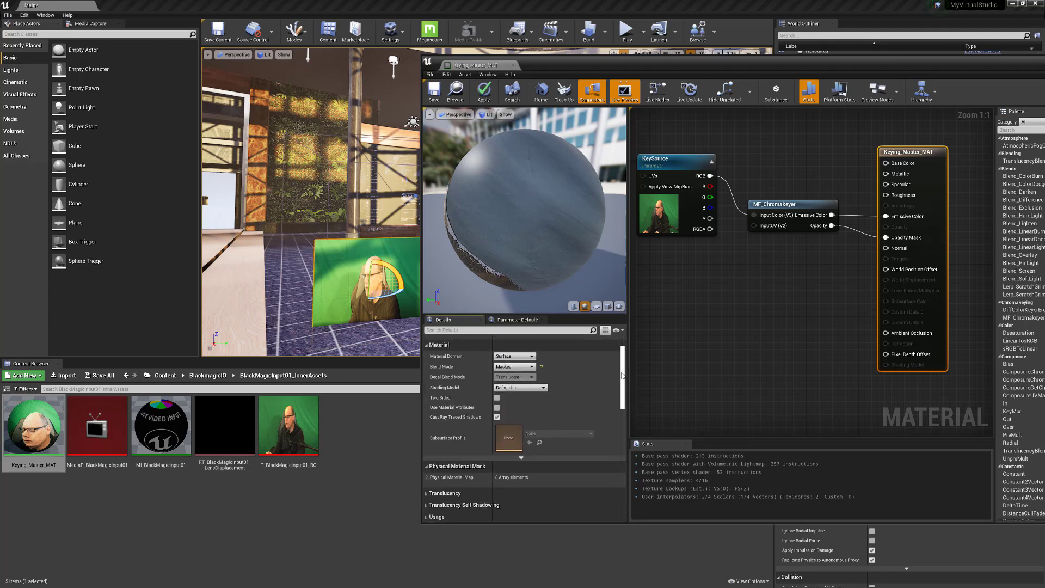
{"action": "left_click", "coordinate": [516, 459]}
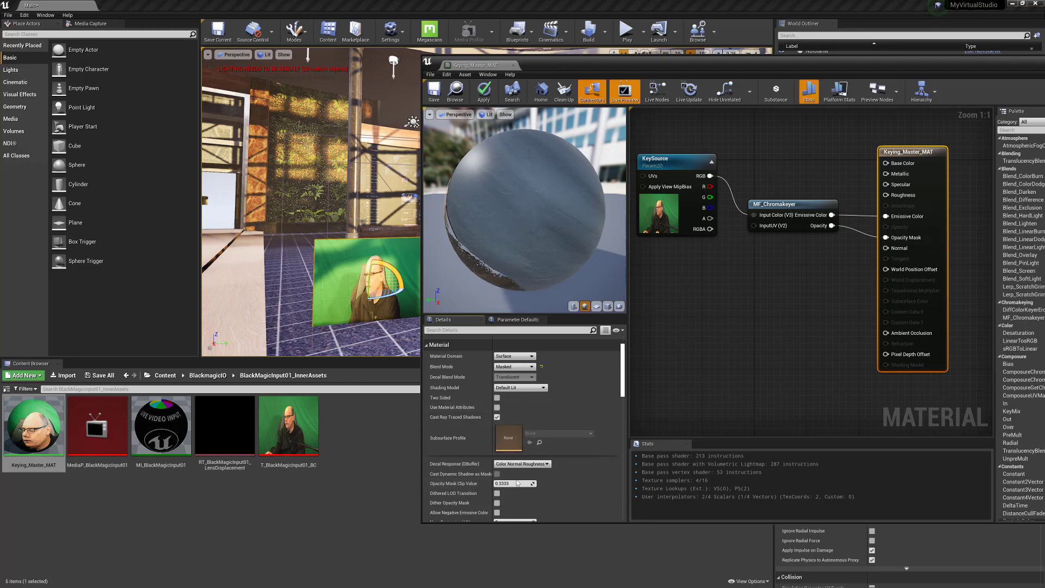
{"action": "left_click_drag", "start_coordinate": [517, 483], "coordinate": [539, 483]}
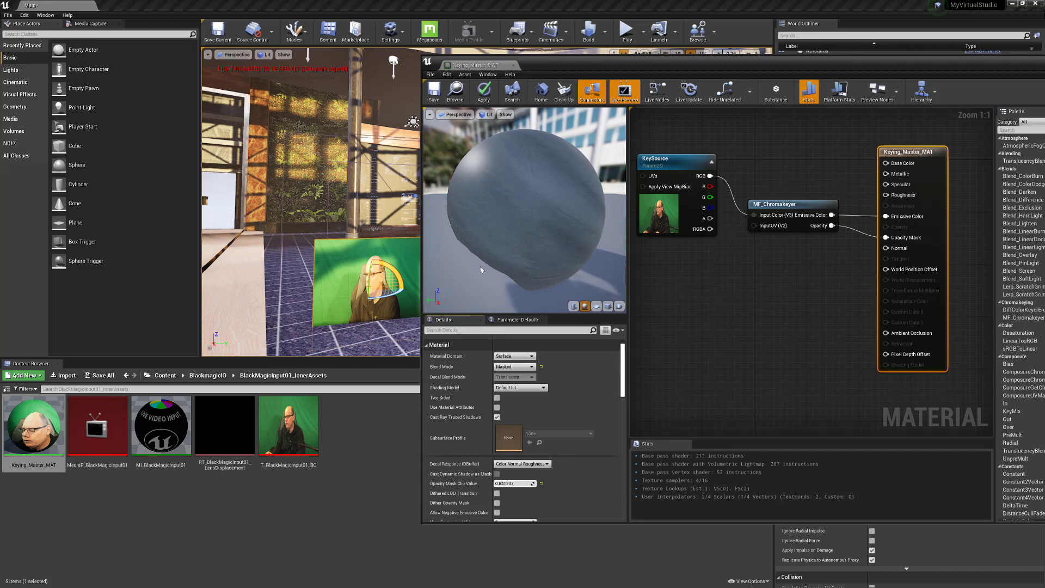
Step: Try Opacity Mask Clip Values of about -0.43 and 0.1, finishing with 0.3333
{"action": "left_click", "coordinate": [512, 484]}
{"action": "left_click_drag", "start_coordinate": [510, 482], "coordinate": [456, 482]}
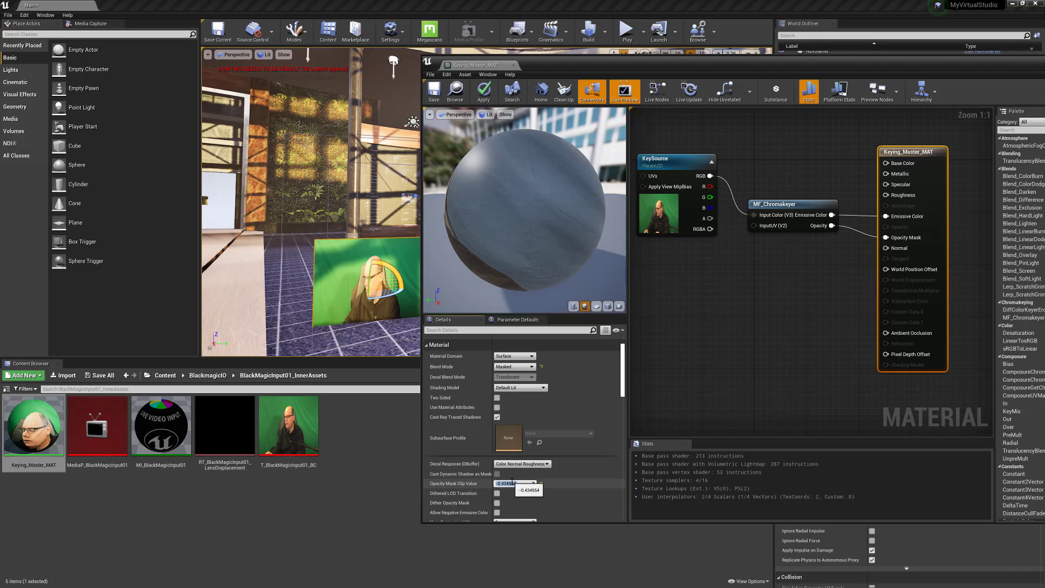
{"action": "key", "text": "Return"}
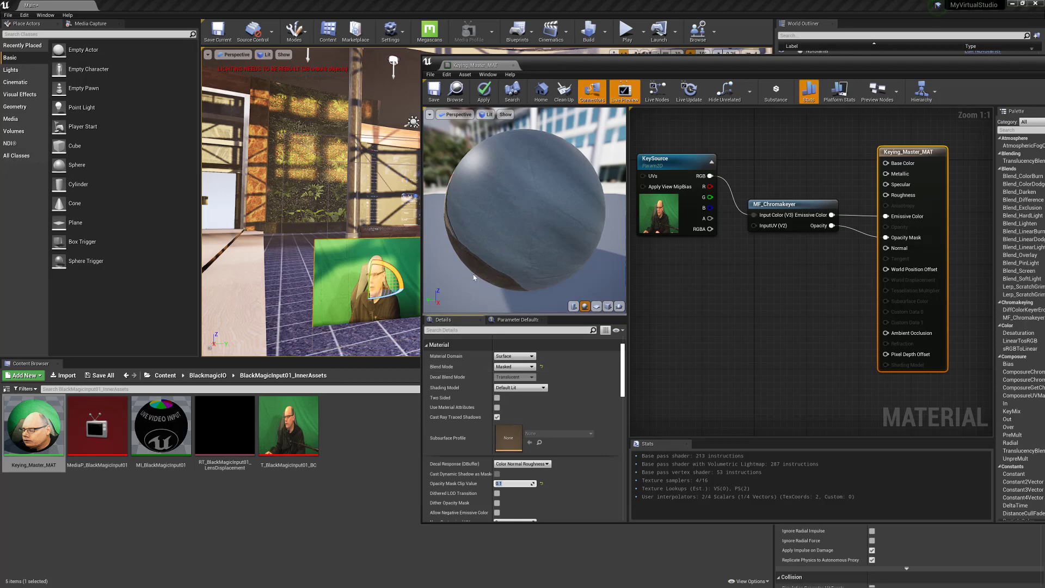
{"action": "left_click", "coordinate": [507, 483]}
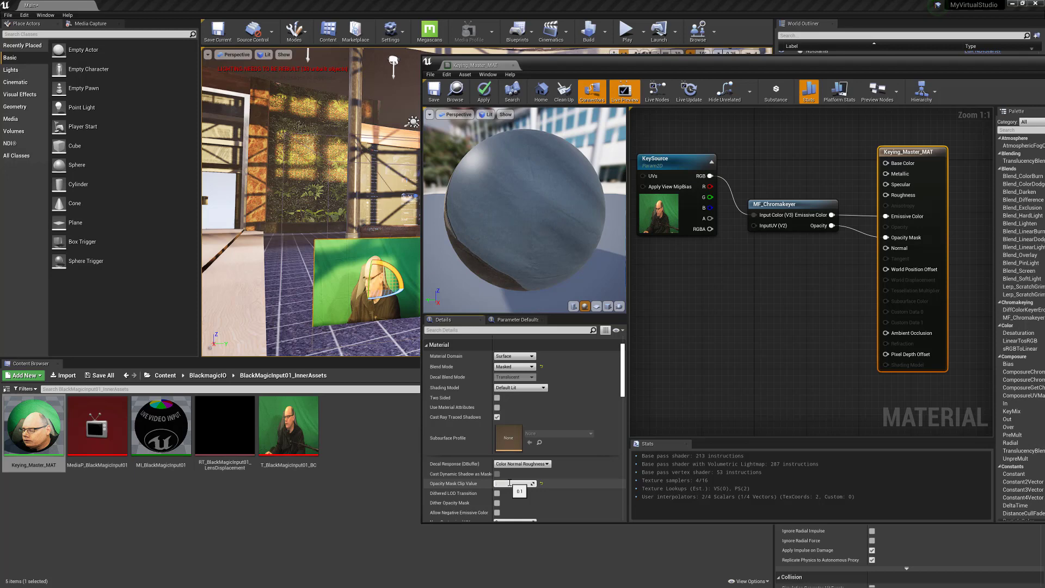
{"action": "type", "text": "0.3333"}
{"action": "key", "text": "Return"}
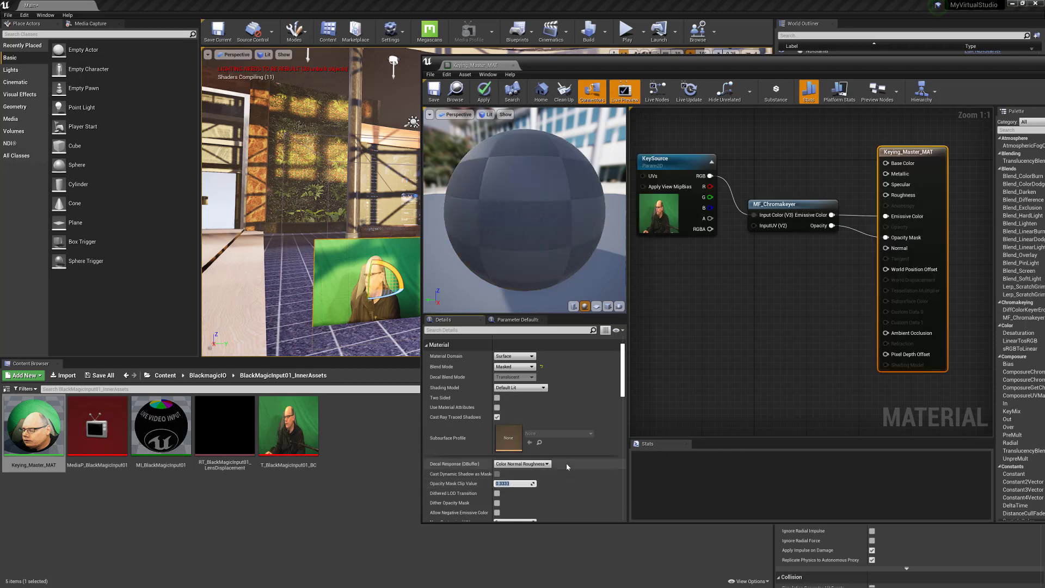
Step: Change the Blend Mode to Translucent and connect MF_Chromakeyer's Opacity output to the material's Opacity input
{"action": "left_click", "coordinate": [504, 366]}
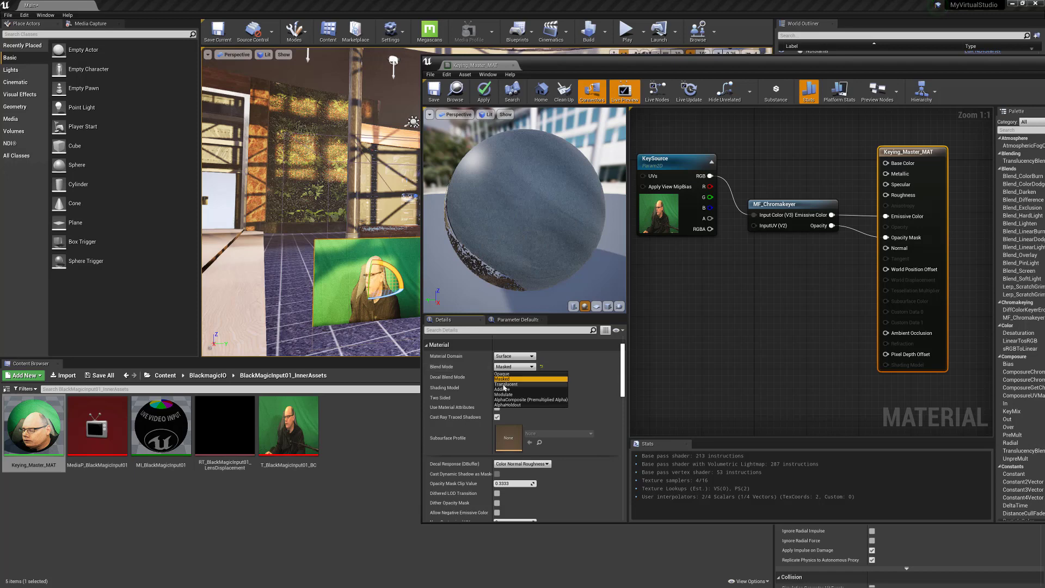
{"action": "left_click", "coordinate": [504, 384]}
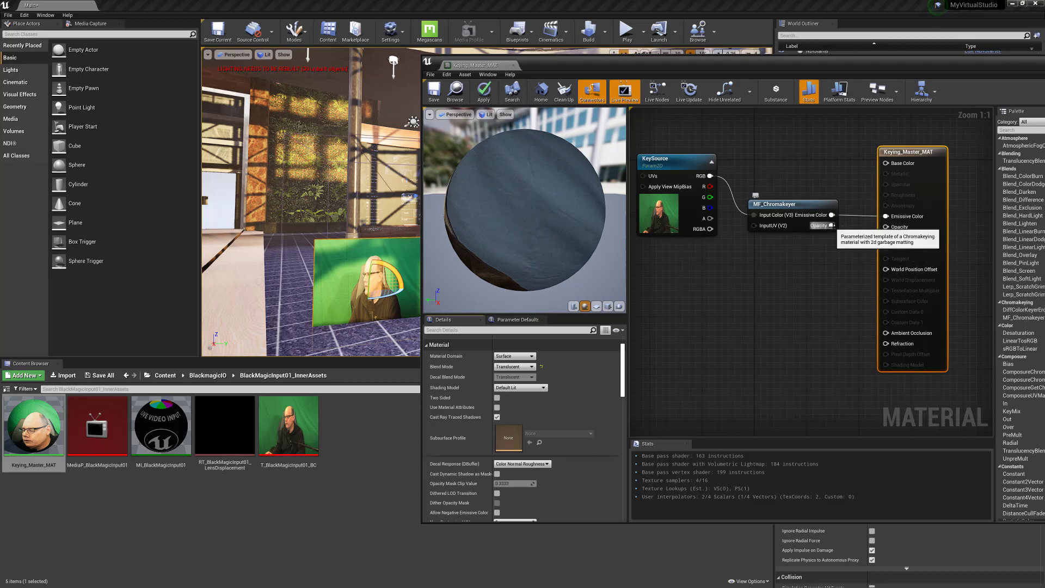
{"action": "left_click_drag", "start_coordinate": [833, 226], "coordinate": [885, 227]}
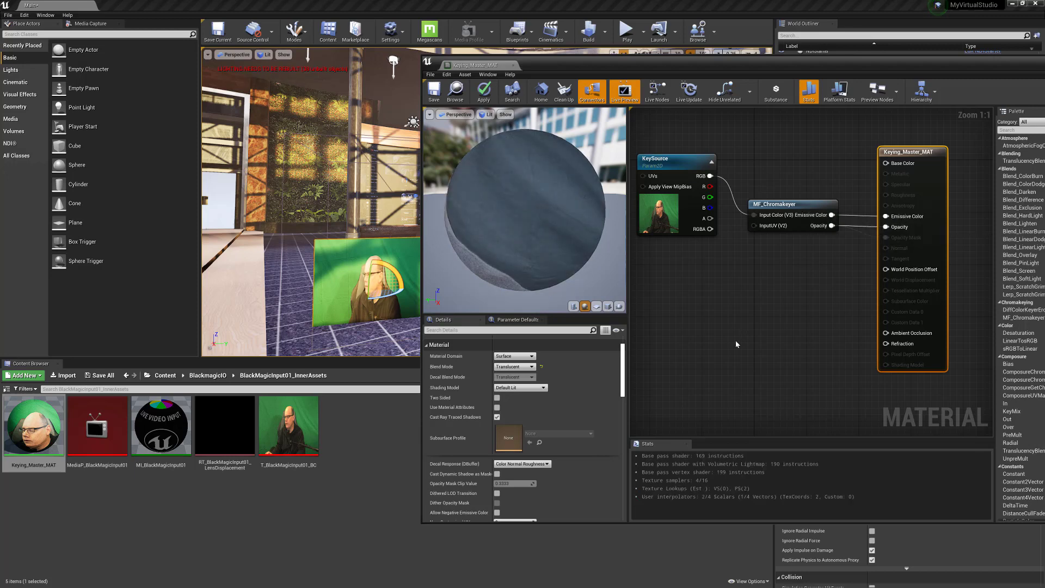
Step: Switch the Blend Mode to Masked for comparison, return it to Translucent, and save the Keying_Master_MAT material
{"action": "left_click", "coordinate": [514, 367]}
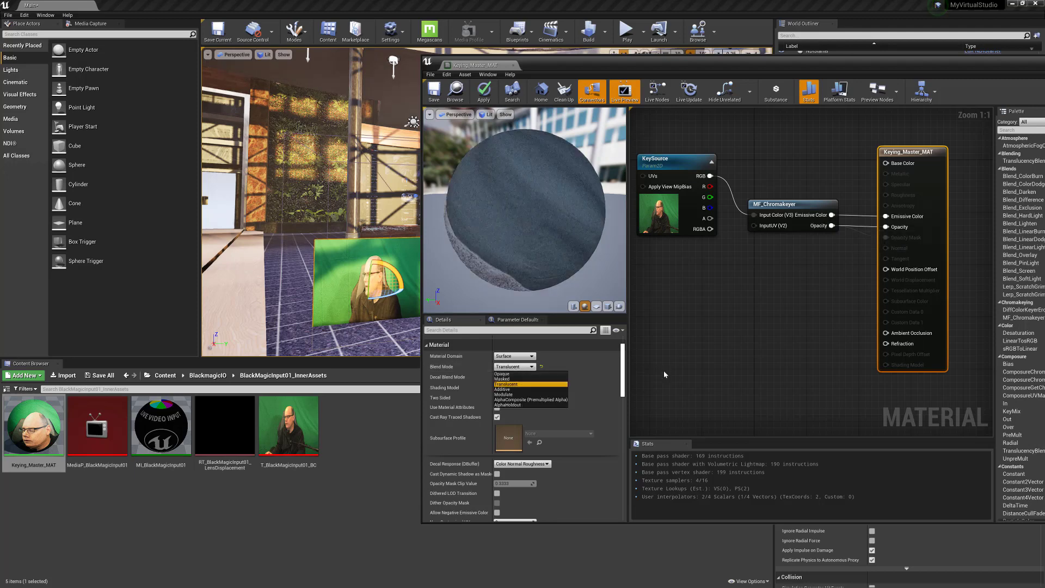
{"action": "left_click", "coordinate": [502, 379]}
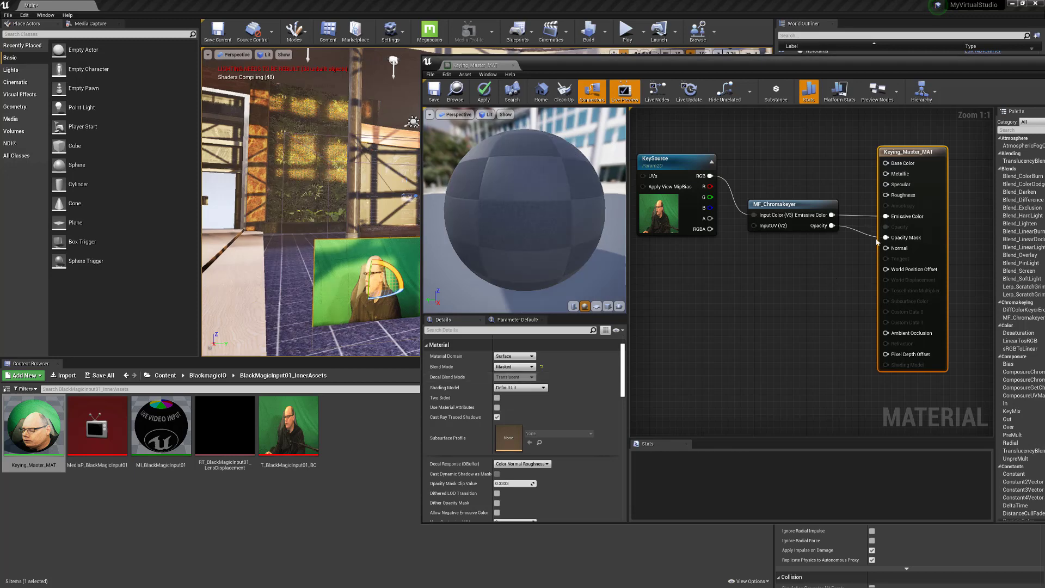
{"action": "left_click", "coordinate": [514, 367]}
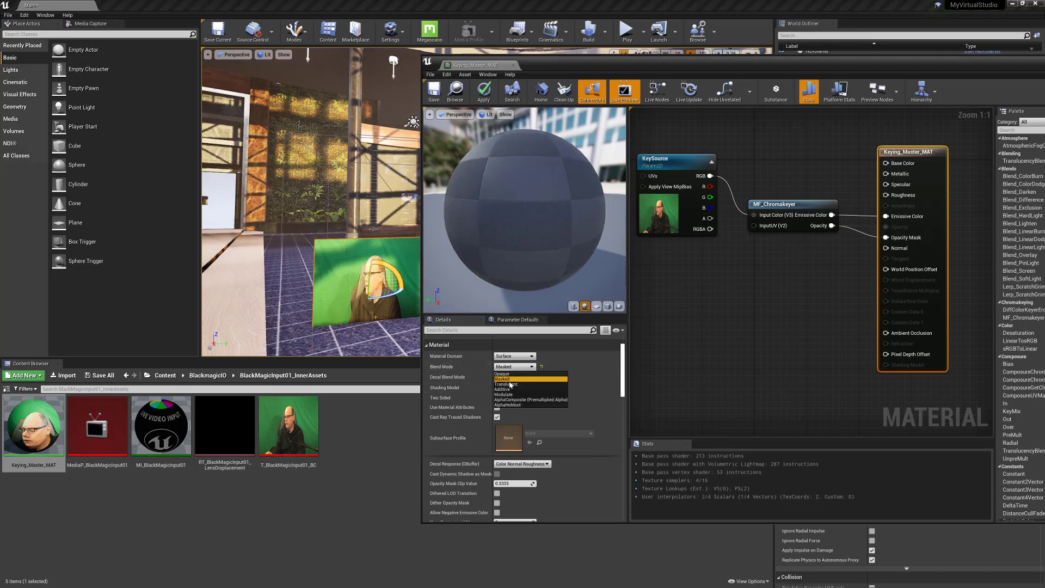
{"action": "left_click", "coordinate": [506, 384]}
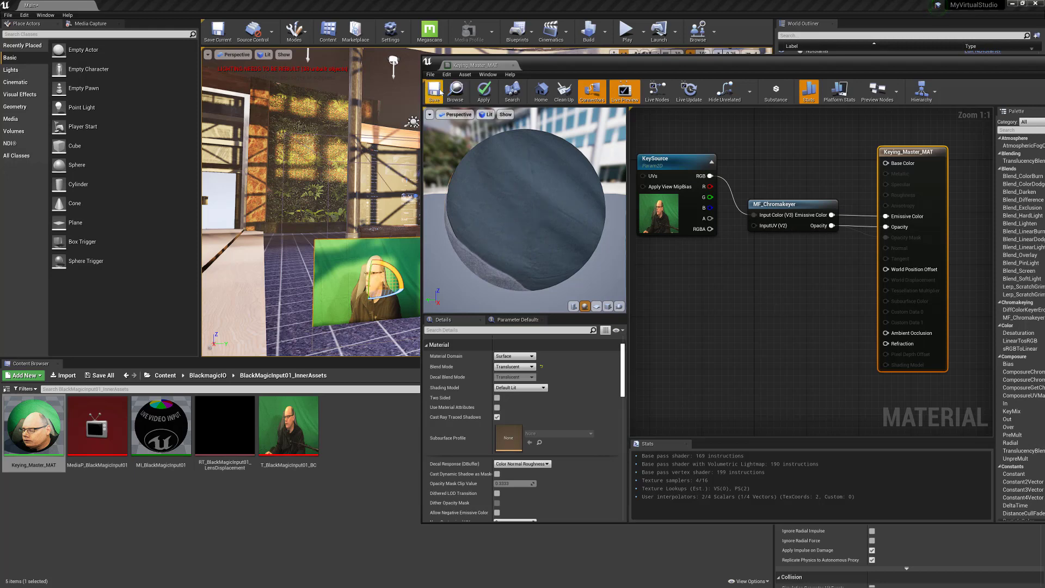
{"action": "key", "text": "ctrl+s"}
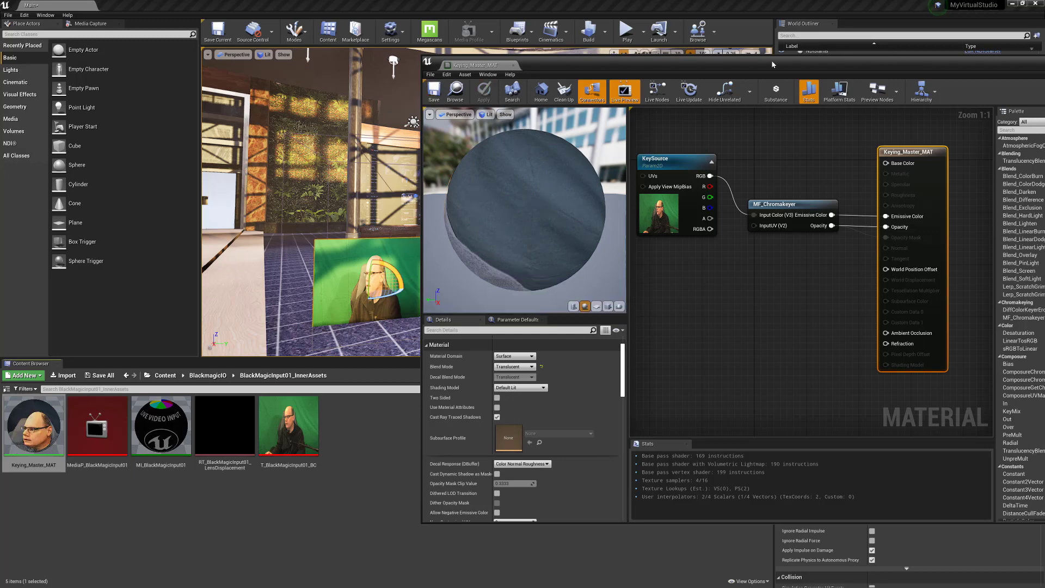
Step: Close the material editor and create a material instance of Keying_Master_MAT named BMD_Keyer_MI
{"action": "left_click_drag", "start_coordinate": [797, 60], "coordinate": [718, 66]}
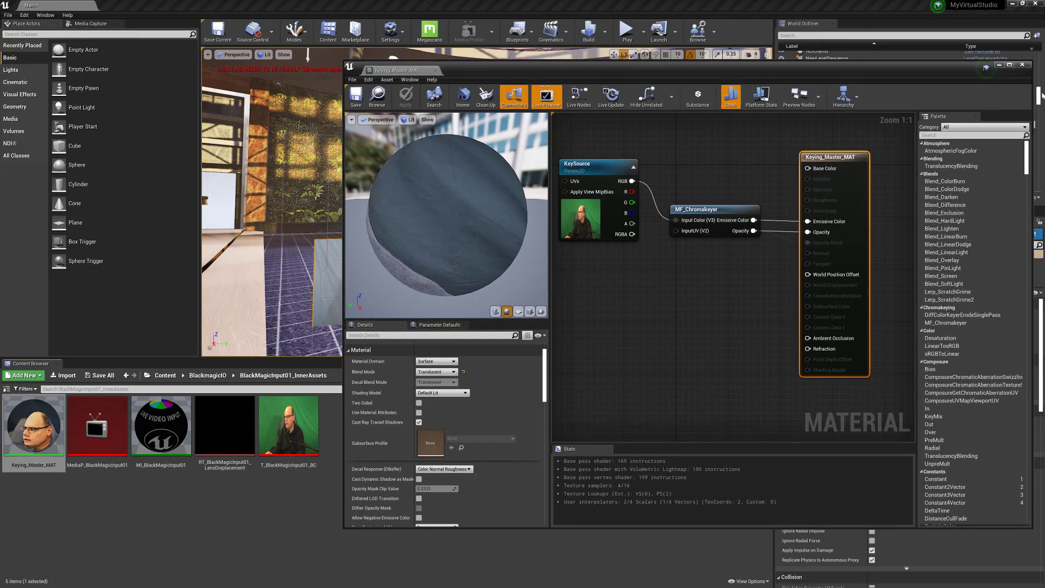
{"action": "left_click", "coordinate": [1022, 64]}
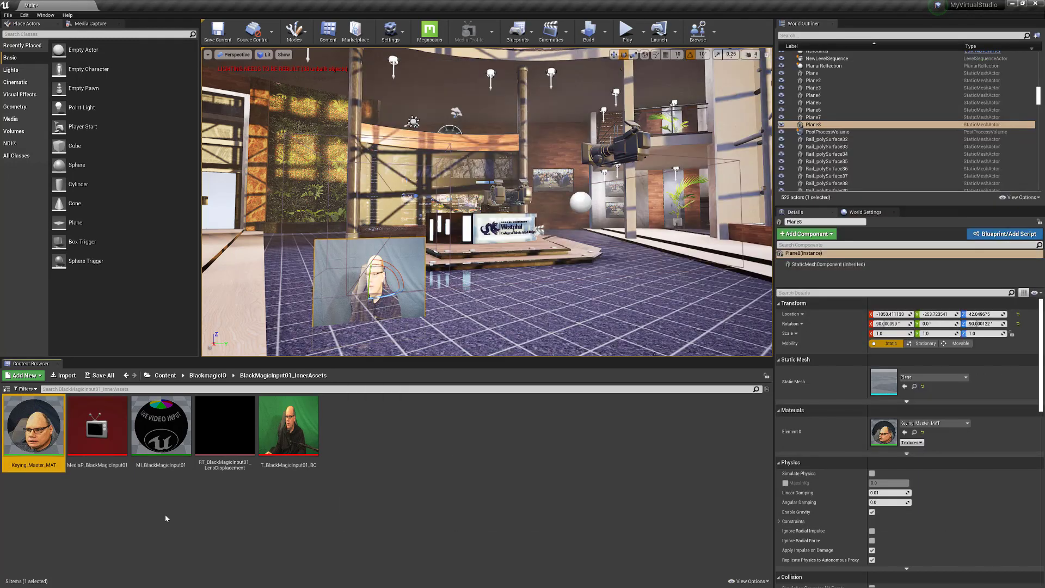
{"action": "right_click", "coordinate": [37, 435]}
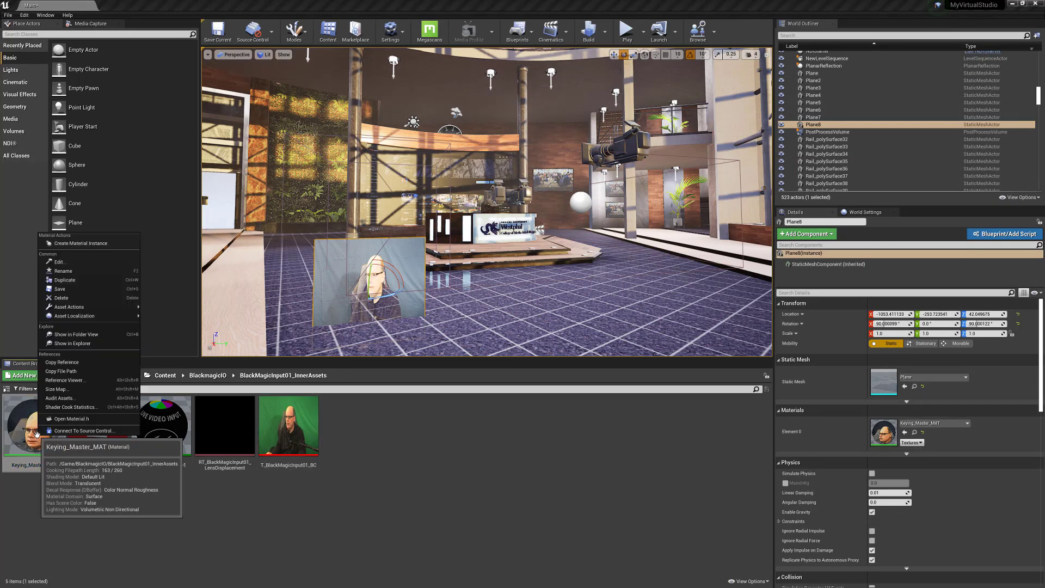
{"action": "left_click", "coordinate": [79, 245]}
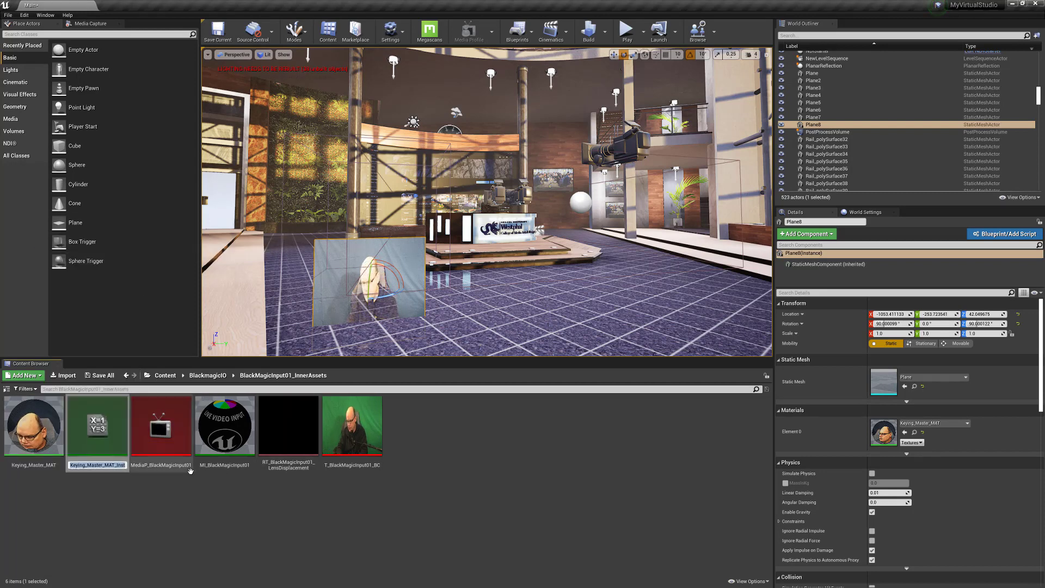
{"action": "type", "text": "B"}
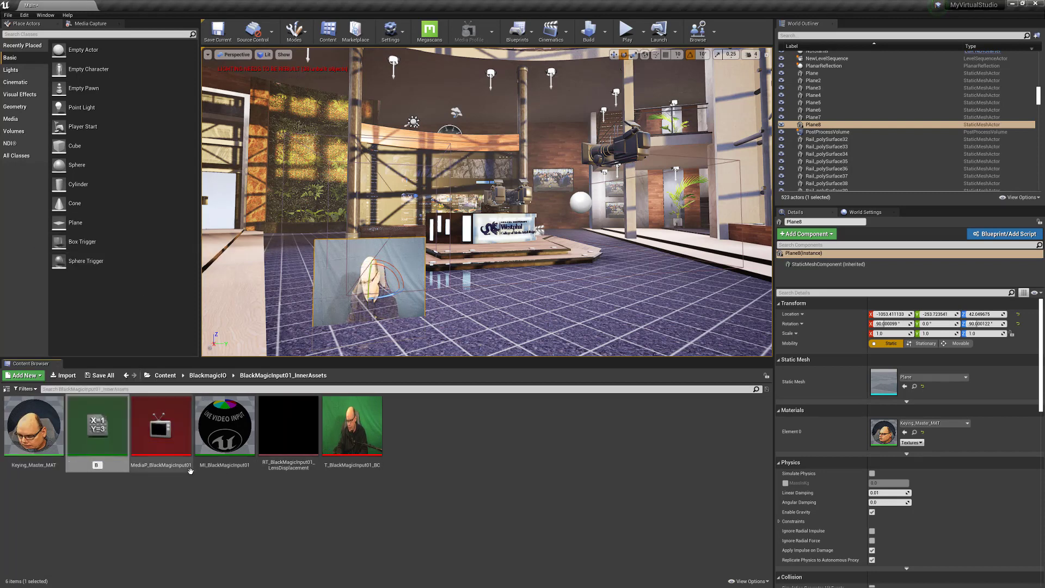
{"action": "type", "text": "MD"}
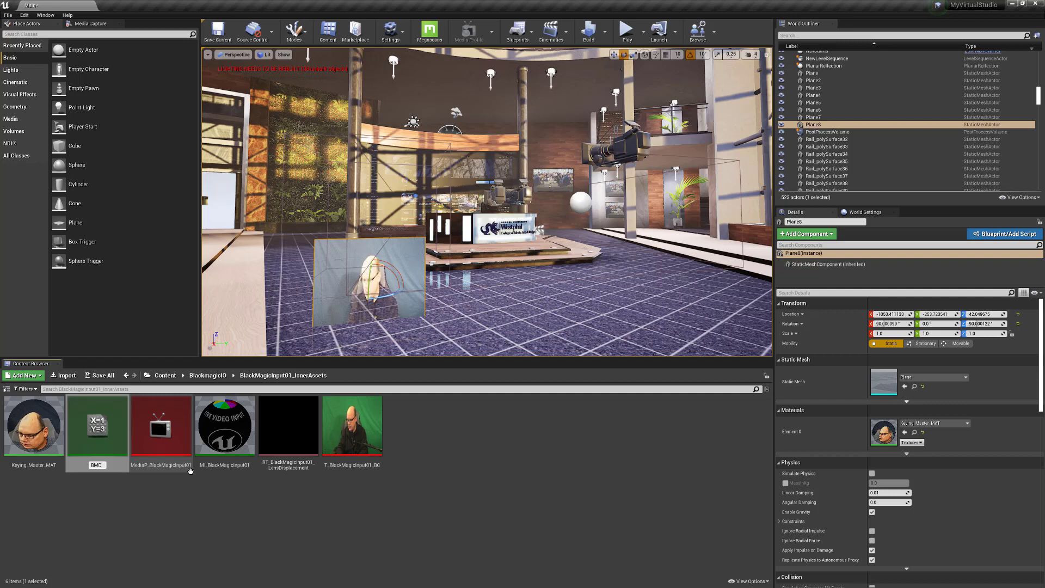
{"action": "type", "text": "_Keyer"}
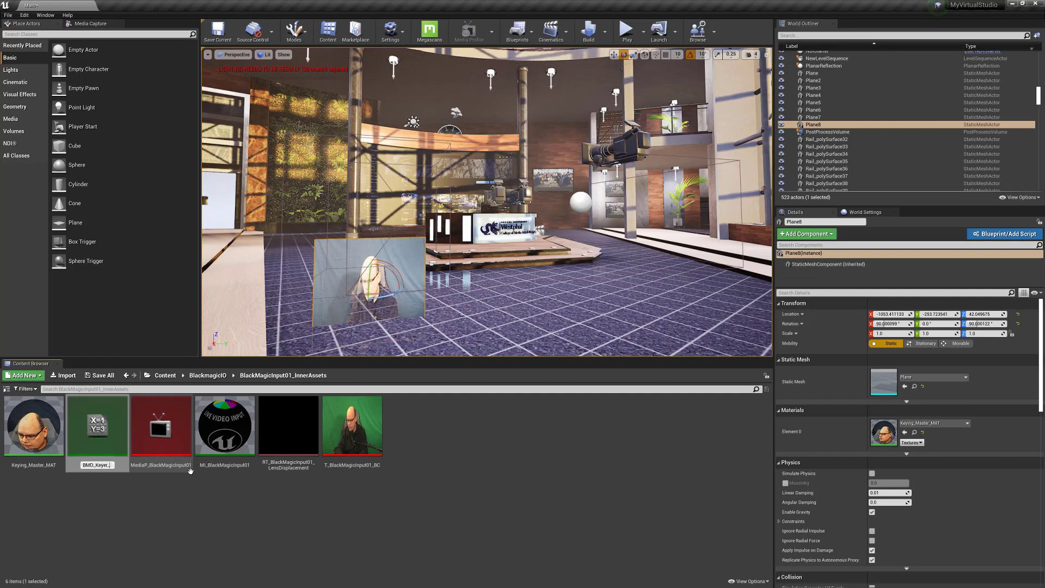
{"action": "type", "text": "_MI"}
{"action": "key", "text": "Return"}
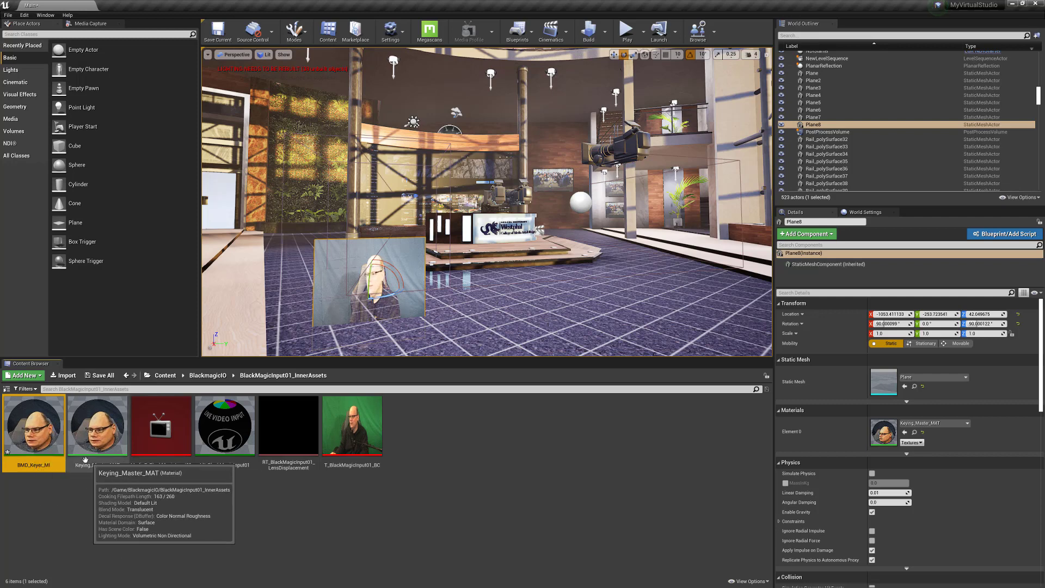
Step: Open BMD_Keyer_MI, switch the KeySource override on and off again, and preview the instance on a plane
{"action": "double_click", "coordinate": [34, 430]}
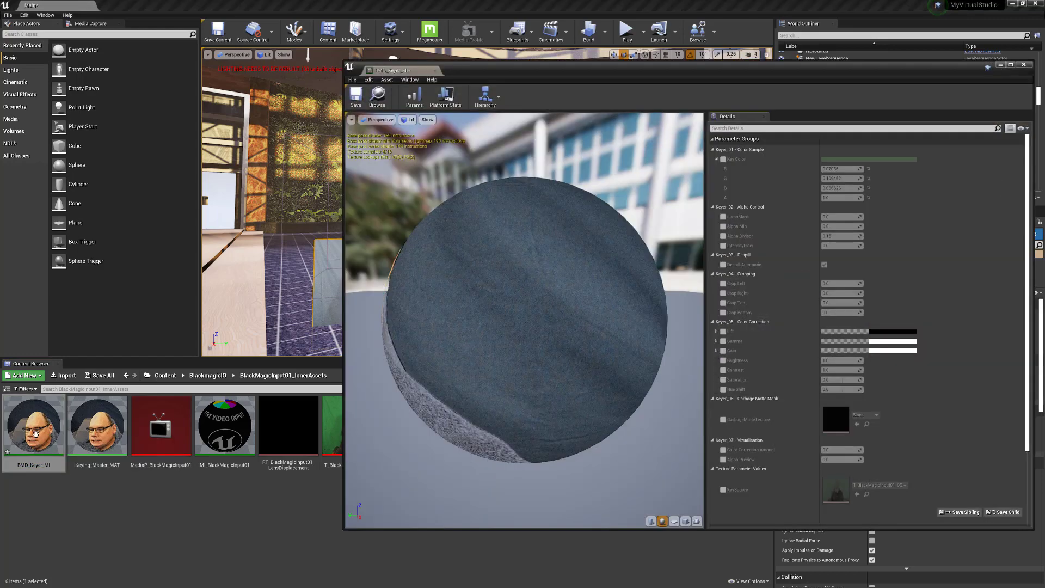
{"action": "left_click_drag", "start_coordinate": [724, 74], "coordinate": [646, 74]}
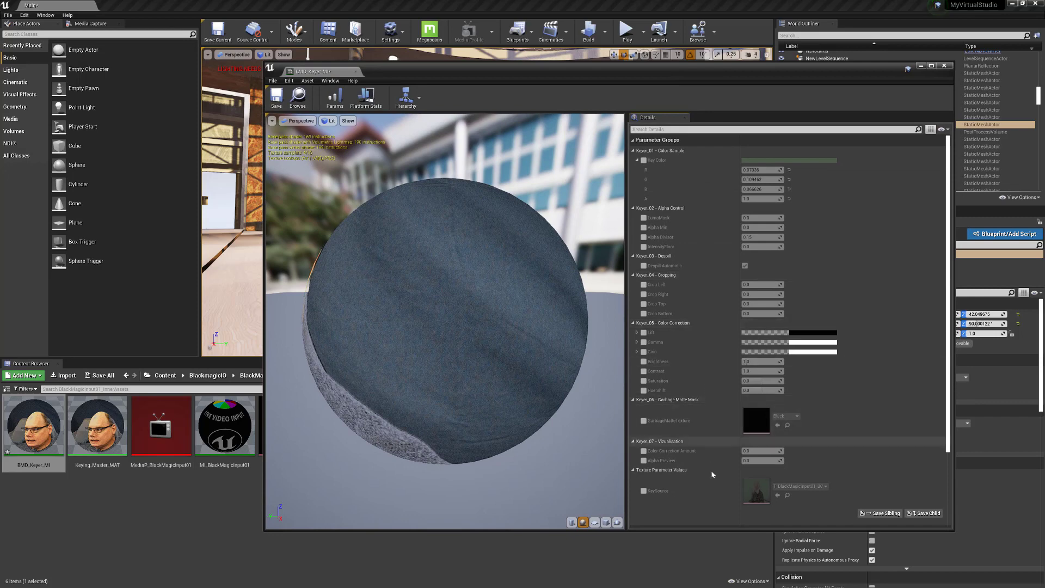
{"action": "left_click", "coordinate": [644, 491]}
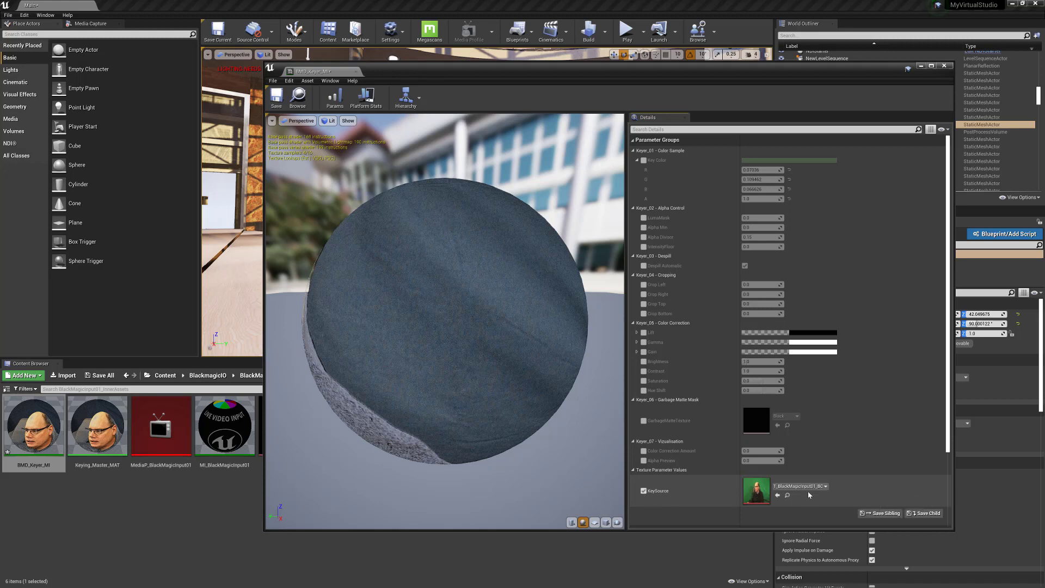
{"action": "left_click", "coordinate": [644, 491]}
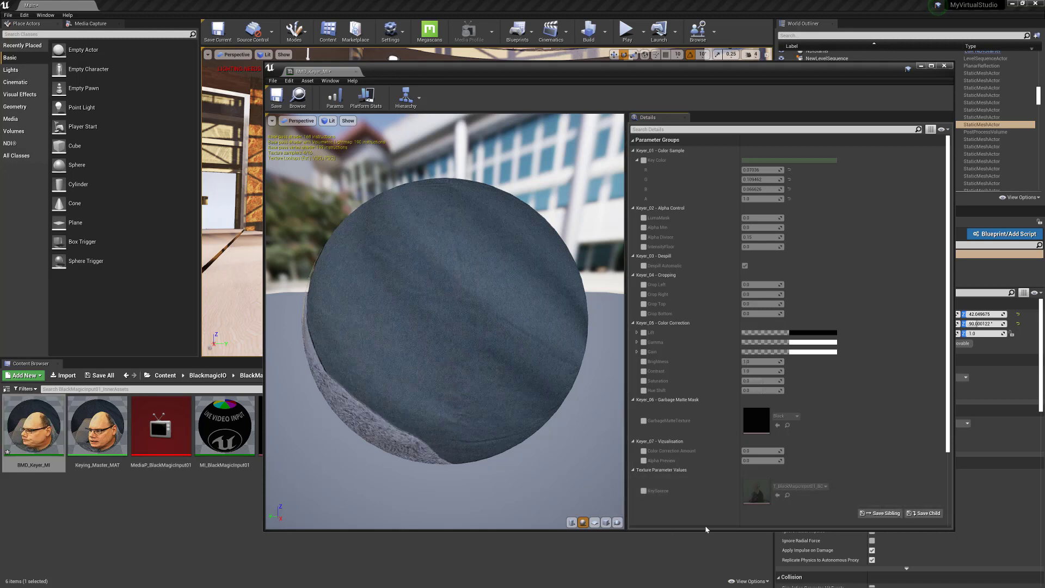
{"action": "left_click", "coordinate": [594, 523]}
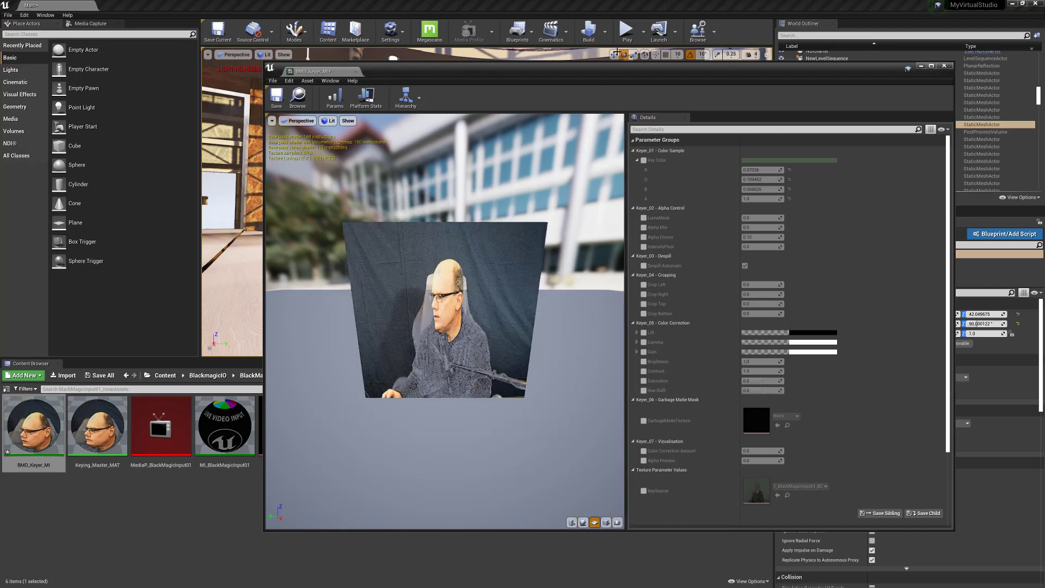
{"action": "left_click_drag", "start_coordinate": [660, 53], "coordinate": [689, 40]}
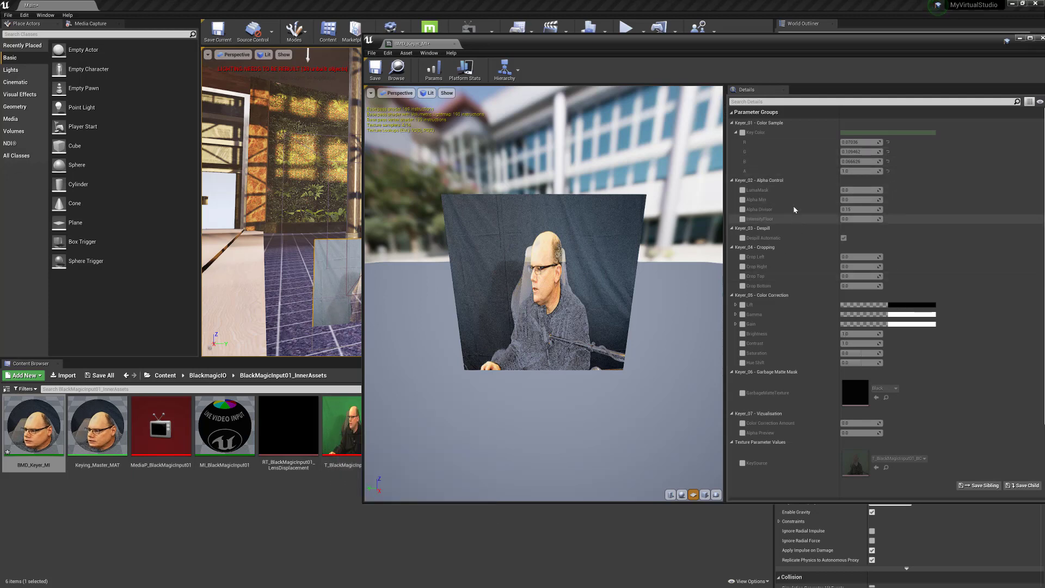
Step: Override the Key Color with a green sampled from the T_BlackMagicInput01_BC thumbnail, about R 0.032, G 0.162, B 0.037
{"action": "left_click", "coordinate": [742, 132]}
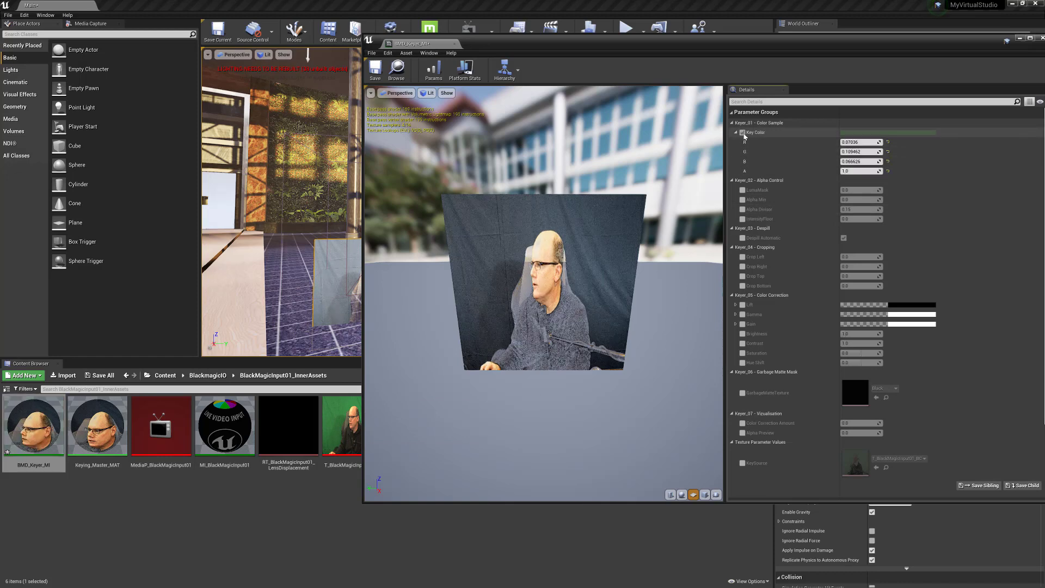
{"action": "left_click", "coordinate": [891, 133]}
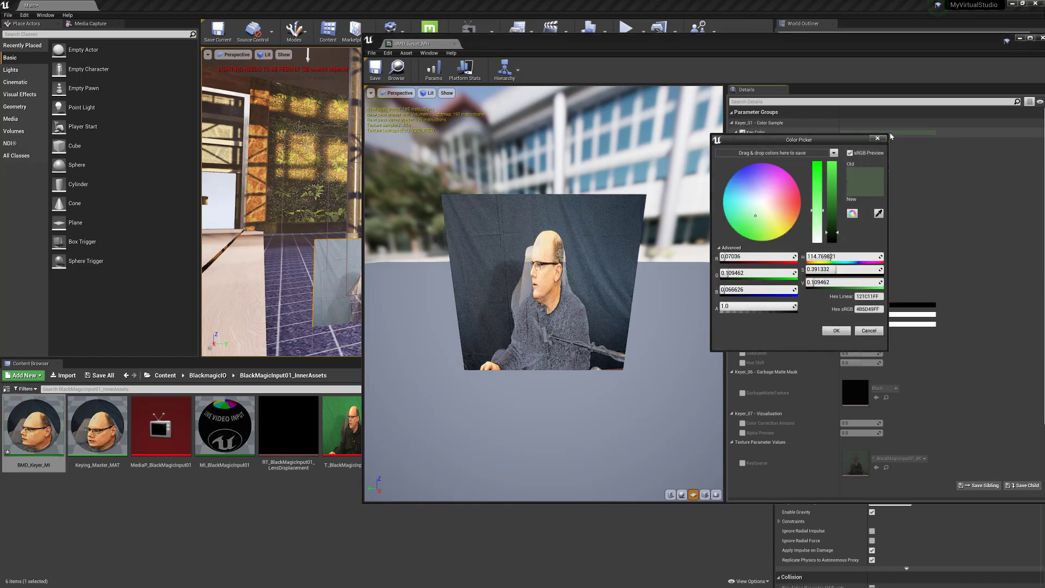
{"action": "left_click", "coordinate": [878, 213]}
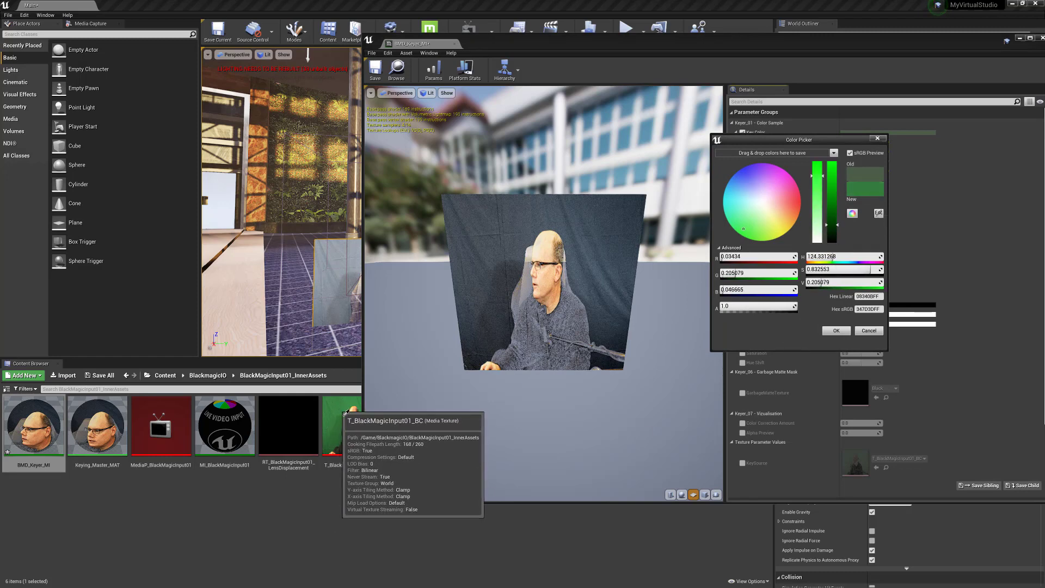
{"action": "left_click", "coordinate": [340, 416]}
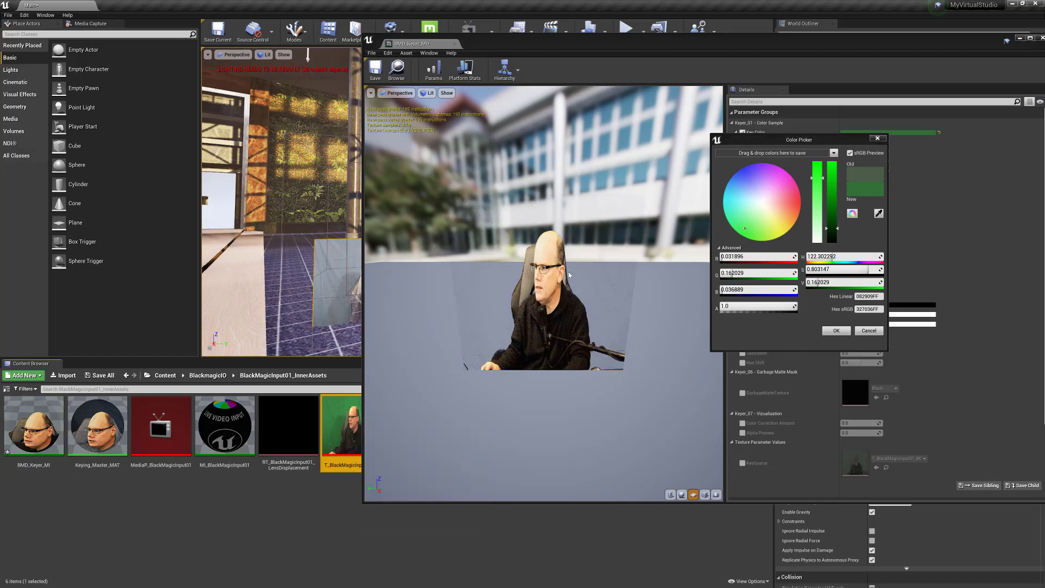
{"action": "left_click", "coordinate": [837, 333]}
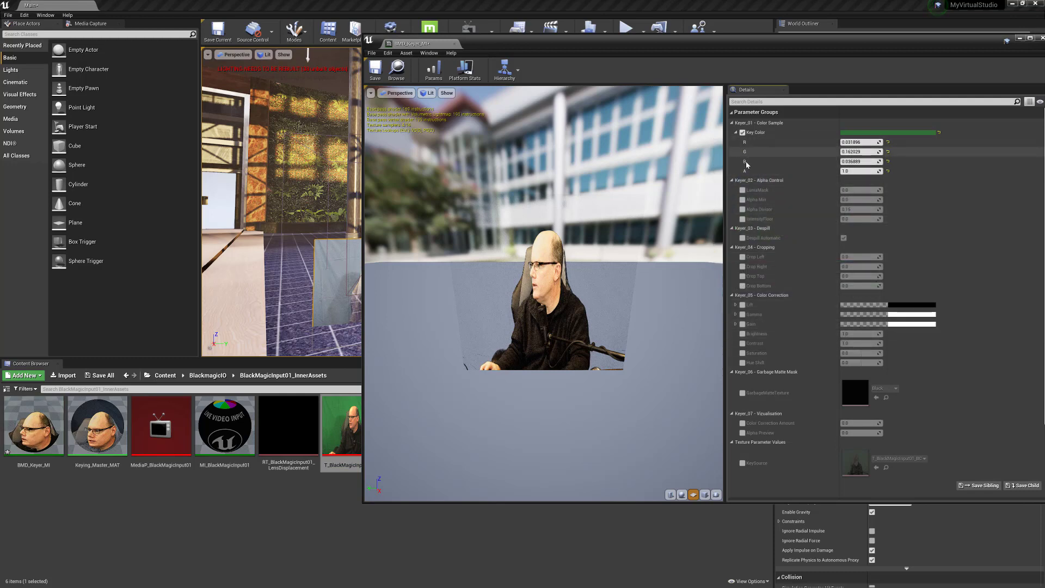
Step: Fine-tune the Key Color to about R 0.026, G 0.187 and B 0.050
{"action": "left_click", "coordinate": [736, 132]}
{"action": "left_click", "coordinate": [736, 132]}
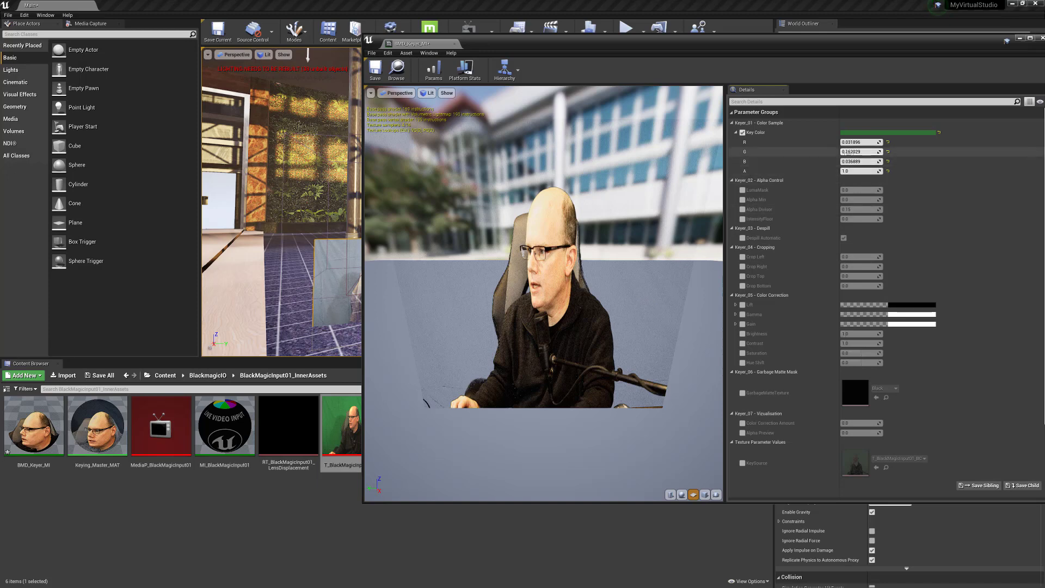
{"action": "mouse_move", "coordinate": [865, 153]}
{"action": "left_mouse_down"}
{"action": "mouse_move", "coordinate": [898, 152]}
{"action": "mouse_move", "coordinate": [870, 152]}
{"action": "mouse_move", "coordinate": [882, 153]}
{"action": "left_mouse_up"}
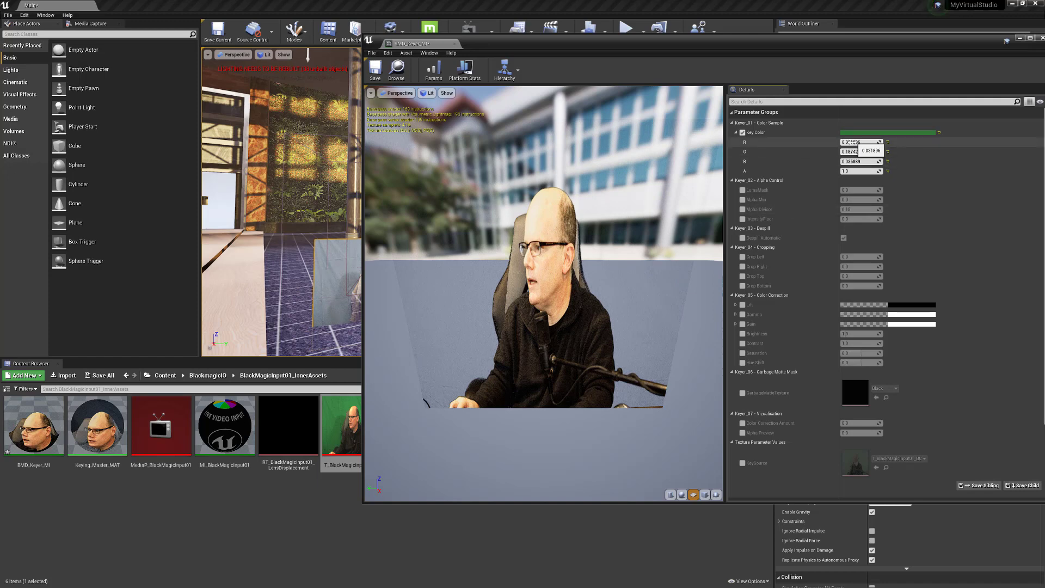
{"action": "mouse_move", "coordinate": [857, 142]}
{"action": "left_mouse_down"}
{"action": "mouse_move", "coordinate": [847, 142]}
{"action": "mouse_move", "coordinate": [856, 143]}
{"action": "left_mouse_up"}
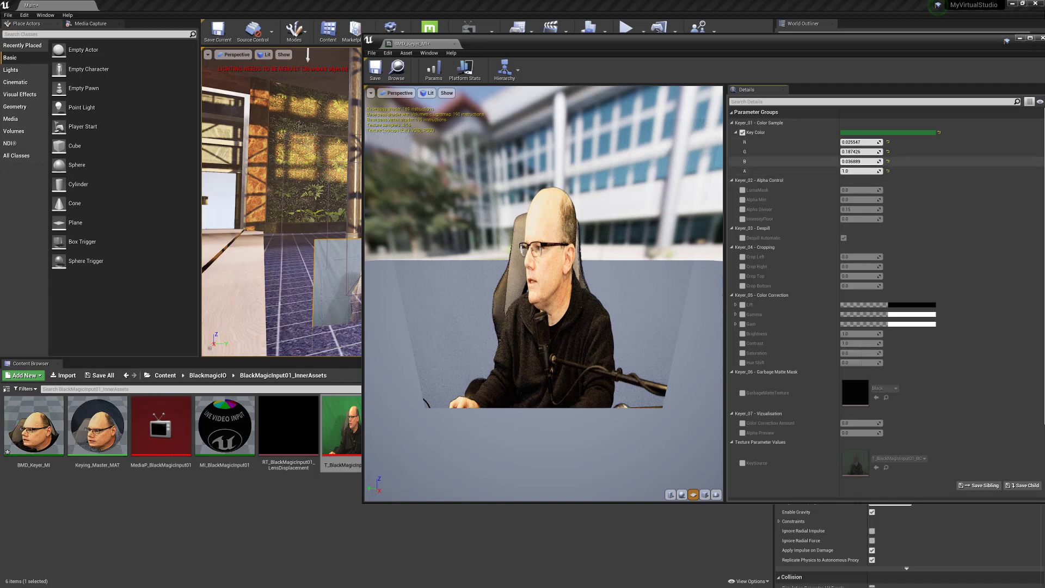
{"action": "left_click_drag", "start_coordinate": [858, 162], "coordinate": [860, 161]}
Step: Enable the LumaMask, Alpha Min, Alpha Divisor and IntensityFloor overrides in the Alpha Control group
{"action": "left_click", "coordinate": [743, 190]}
{"action": "left_click", "coordinate": [743, 200]}
{"action": "left_click", "coordinate": [742, 209]}
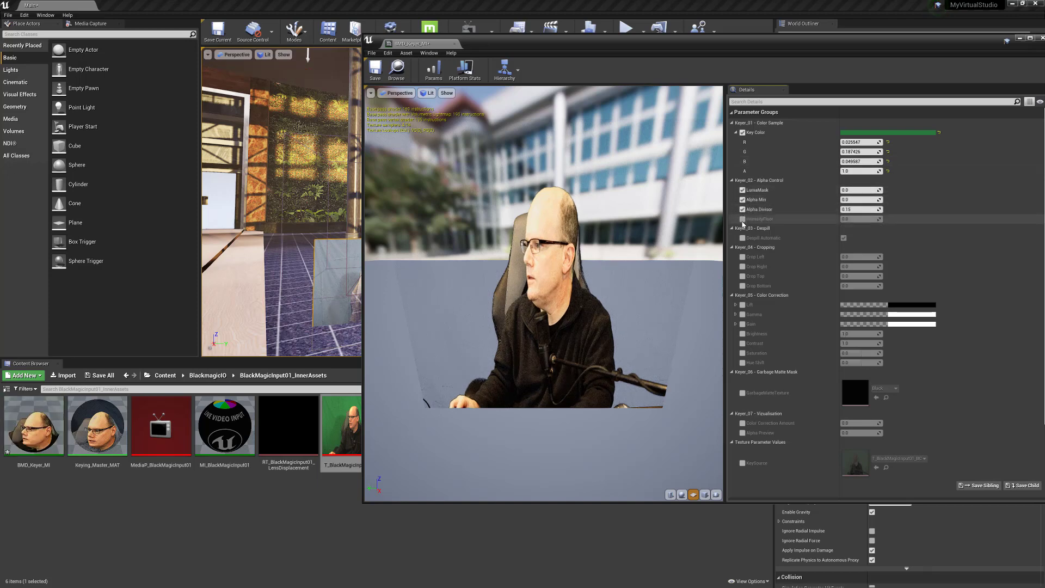
{"action": "left_click", "coordinate": [742, 219]}
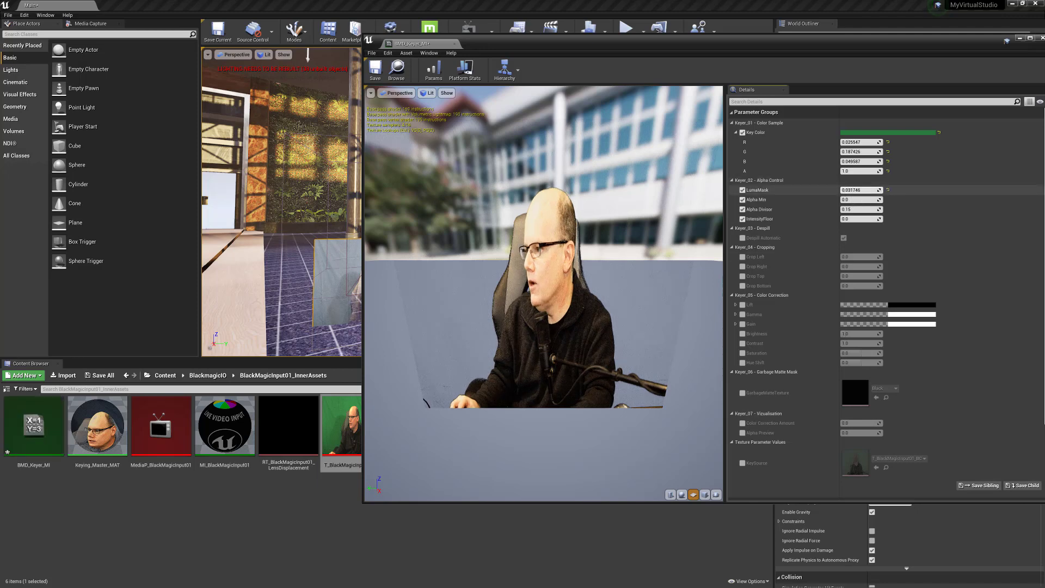
Step: Try a LumaMask of about 0.69 and set it to 0.1, then try a raised IntensityFloor and reset it to 0.0
{"action": "left_click_drag", "start_coordinate": [860, 190], "coordinate": [906, 190]}
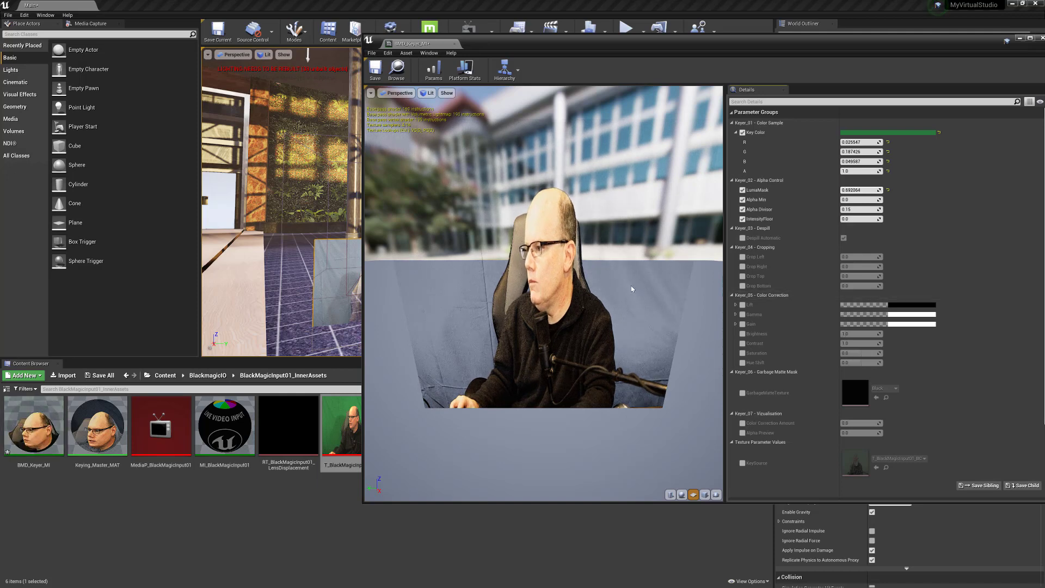
{"action": "left_click", "coordinate": [852, 189]}
{"action": "type", "text": "0.1"}
{"action": "key", "text": "Return"}
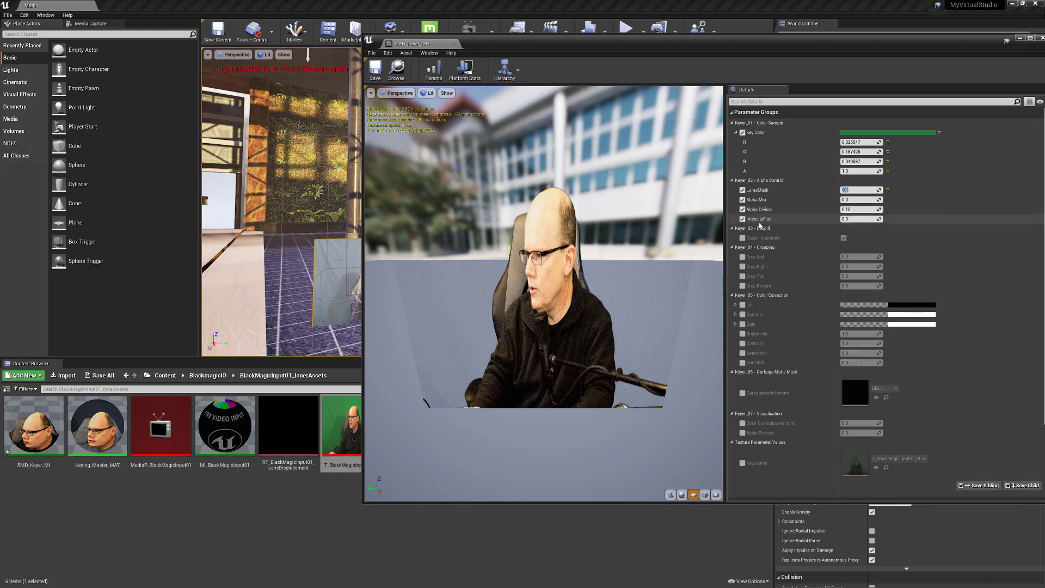
{"action": "mouse_move", "coordinate": [859, 218]}
{"action": "left_mouse_down"}
{"action": "mouse_move", "coordinate": [882, 219]}
{"action": "mouse_move", "coordinate": [840, 218]}
{"action": "mouse_move", "coordinate": [852, 224]}
{"action": "left_mouse_up"}
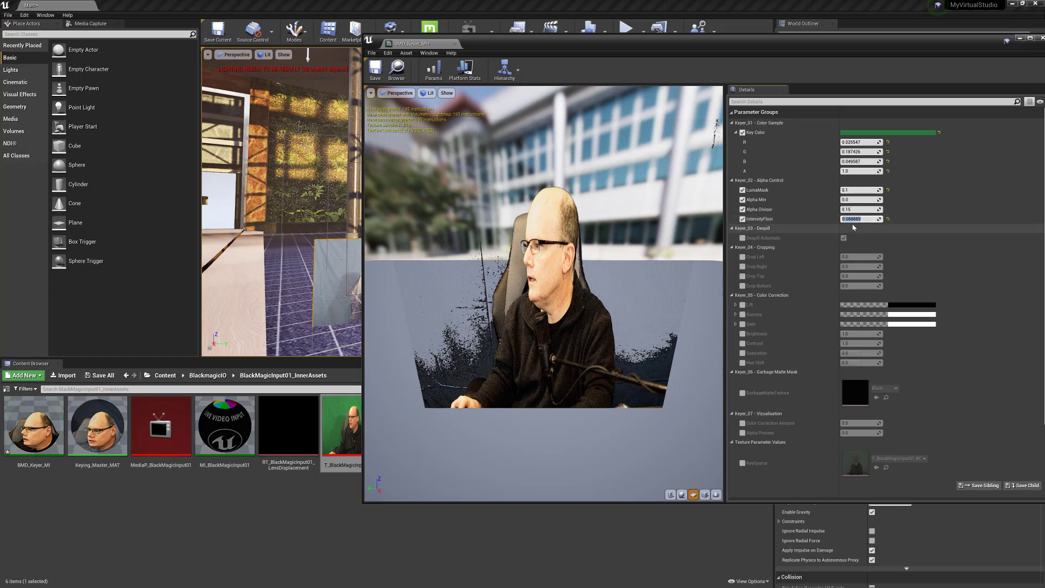
{"action": "key", "text": "Return"}
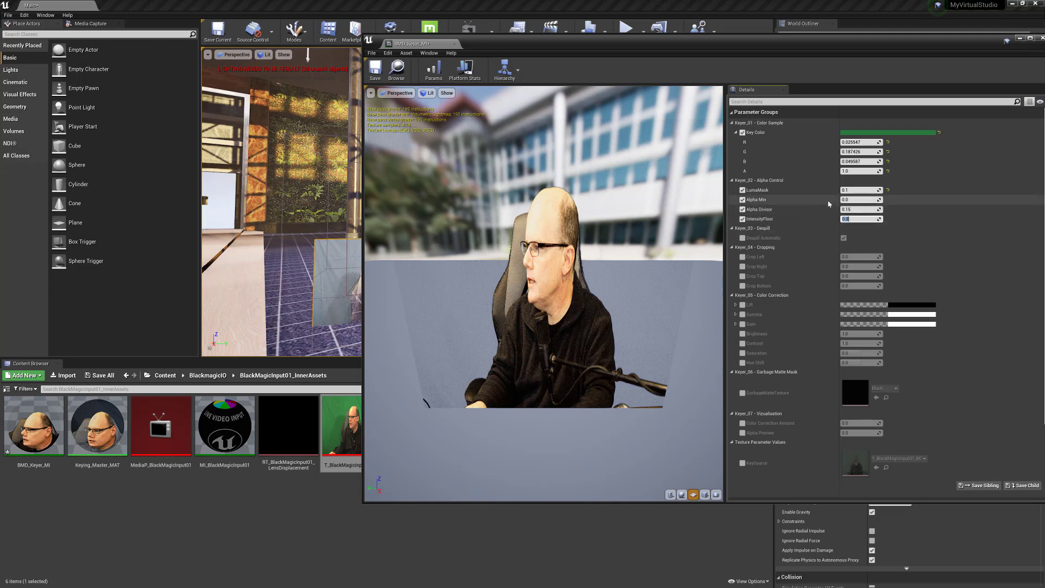
Step: Raise Alpha Min to about 0.032 and lower Alpha Divisor to about 0.118
{"action": "left_click_drag", "start_coordinate": [847, 200], "coordinate": [849, 200]}
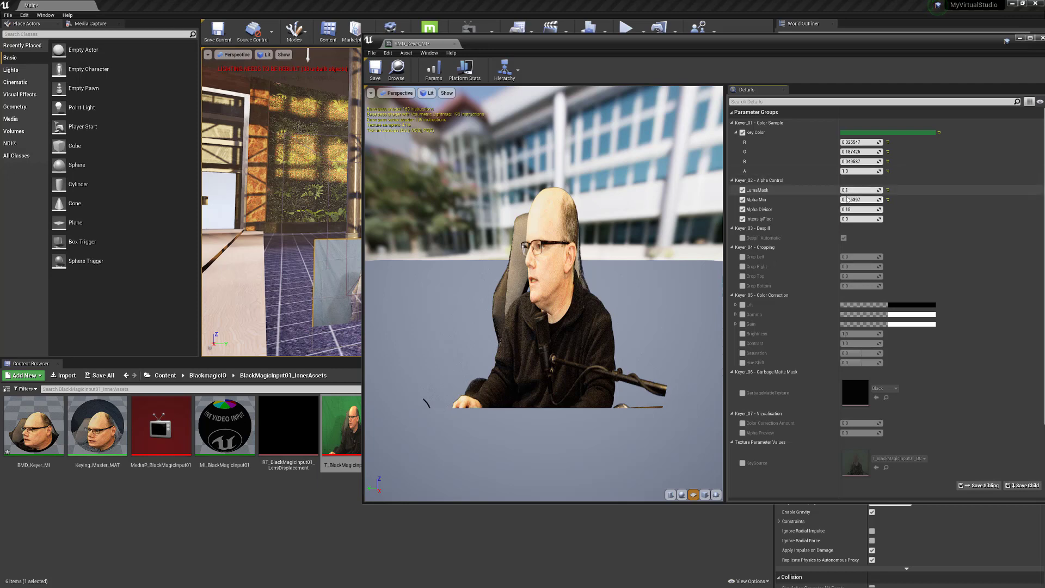
{"action": "left_click_drag", "start_coordinate": [849, 200], "coordinate": [852, 199]}
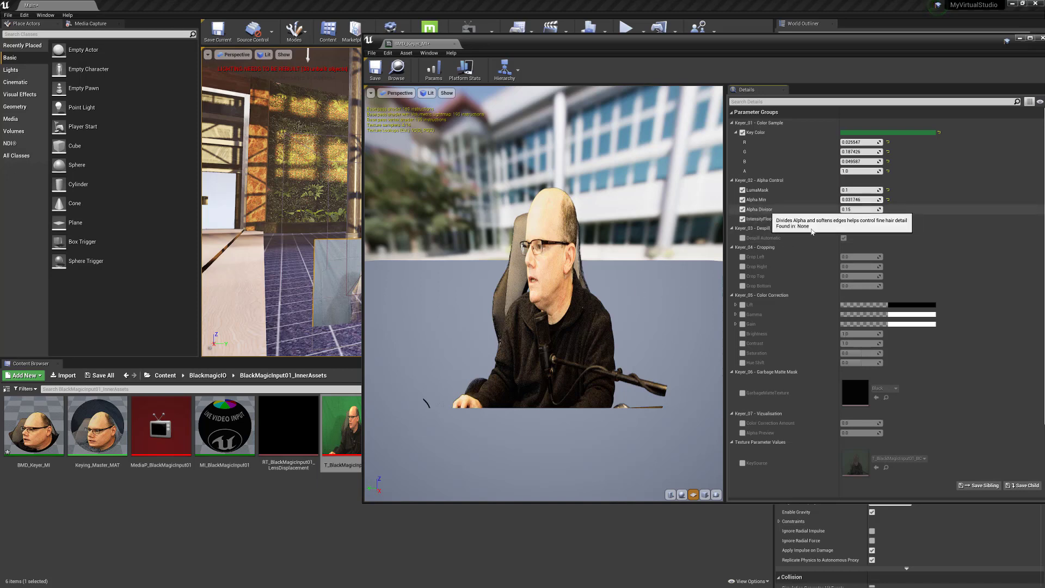
{"action": "mouse_move", "coordinate": [853, 210]}
{"action": "left_mouse_down"}
{"action": "mouse_move", "coordinate": [887, 210]}
{"action": "mouse_move", "coordinate": [852, 210]}
{"action": "left_mouse_up"}
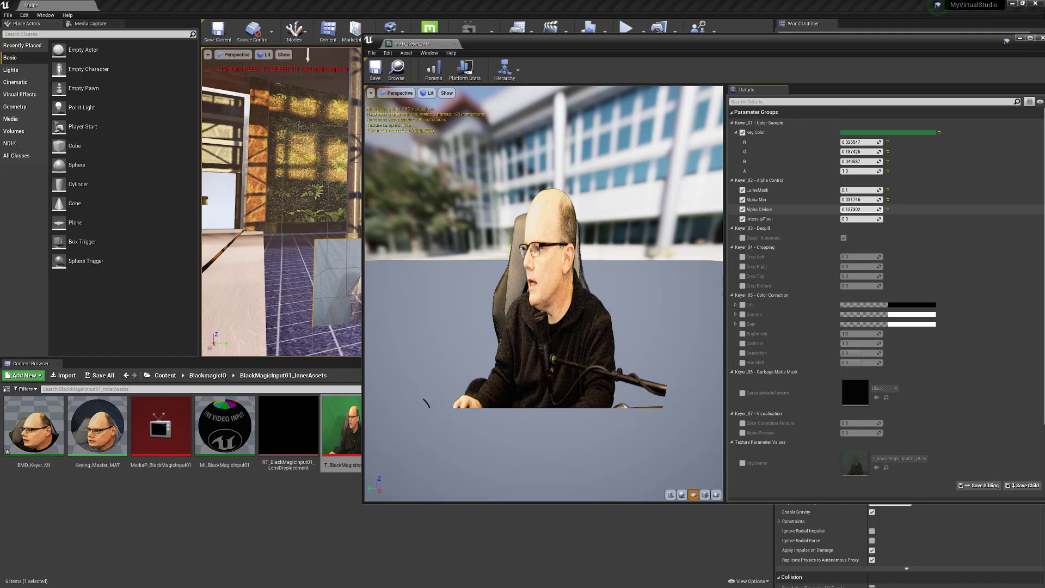
{"action": "left_click_drag", "start_coordinate": [852, 210], "coordinate": [849, 210]}
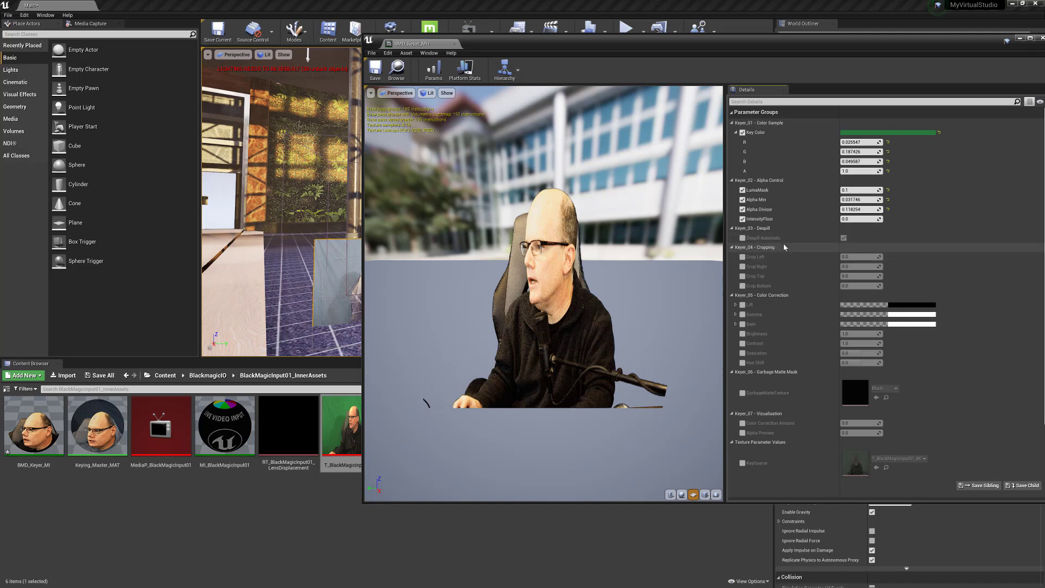
Step: Enable the Despill Automatic override, switching the option off for comparison and back on
{"action": "left_click", "coordinate": [743, 238]}
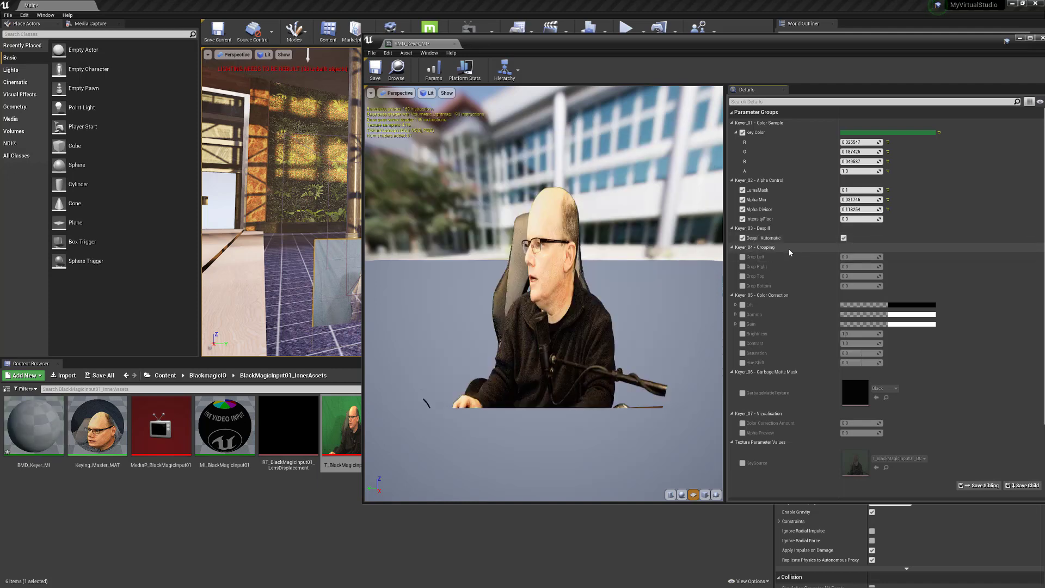
{"action": "left_click", "coordinate": [844, 238]}
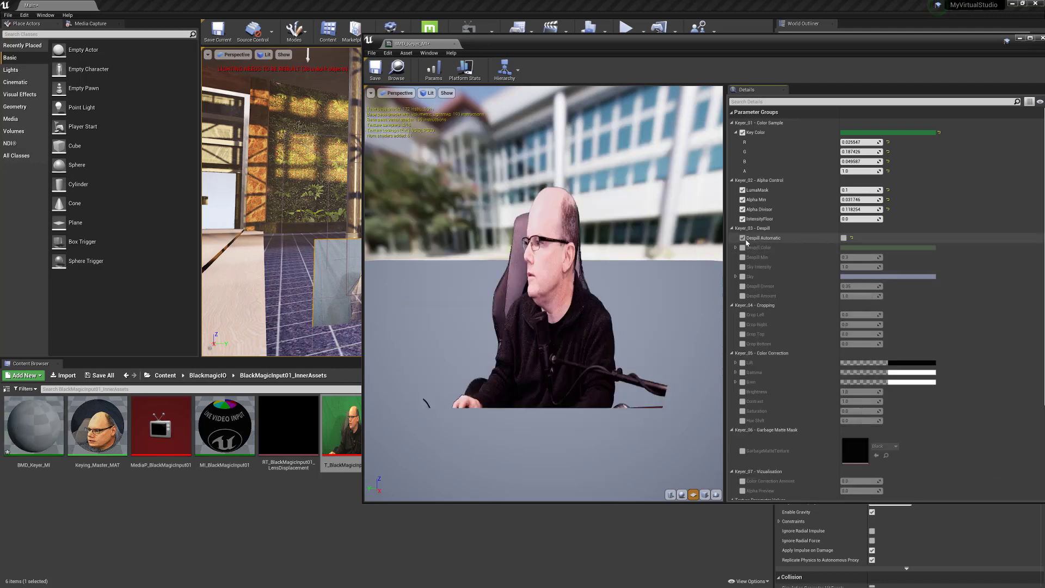
{"action": "left_click", "coordinate": [843, 238]}
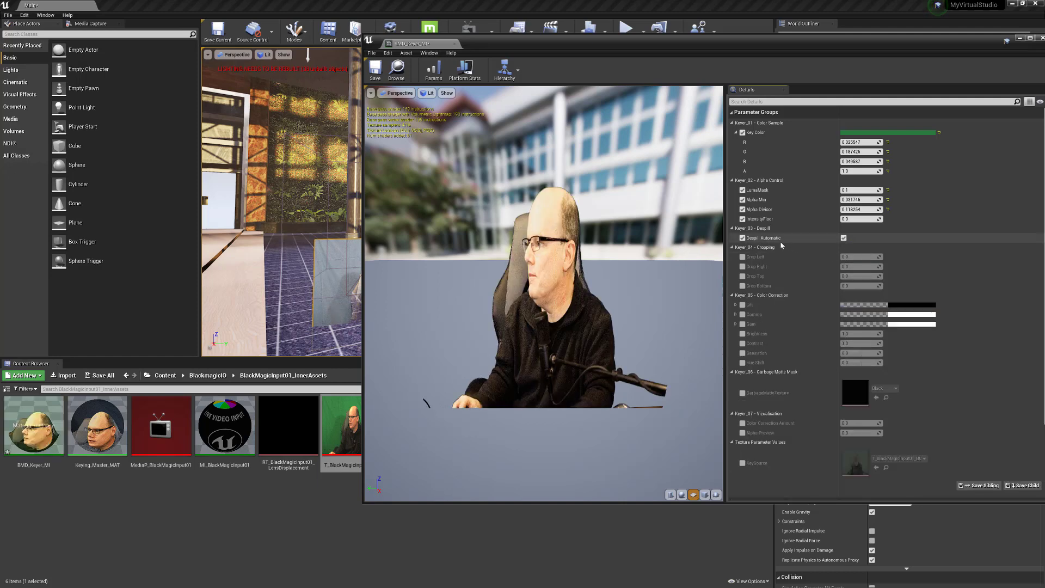
Step: Compare the key with Despill Automatic switched off and on, and leave its override disabled
{"action": "left_click", "coordinate": [741, 237]}
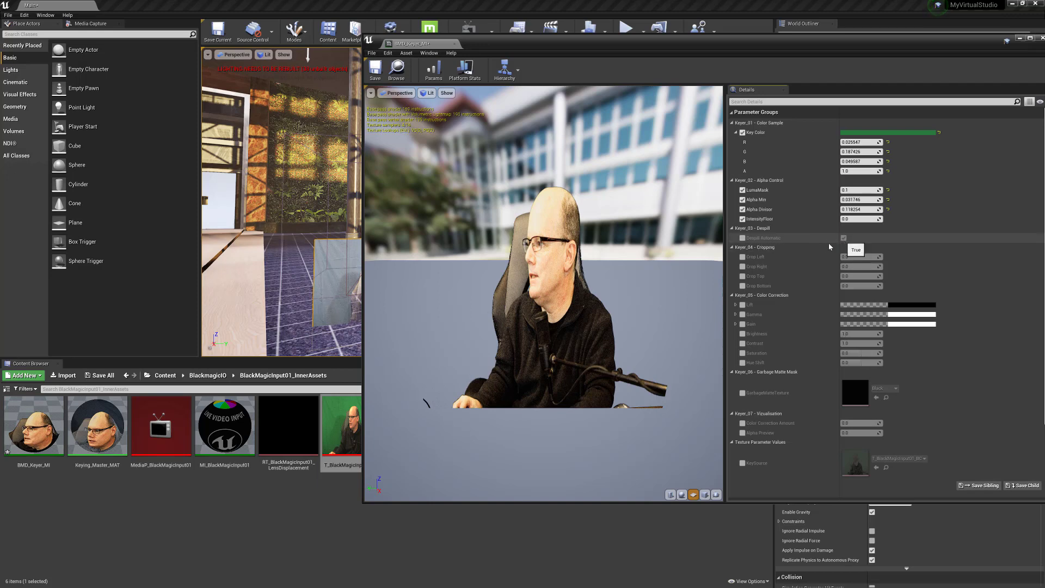
{"action": "left_click", "coordinate": [743, 238]}
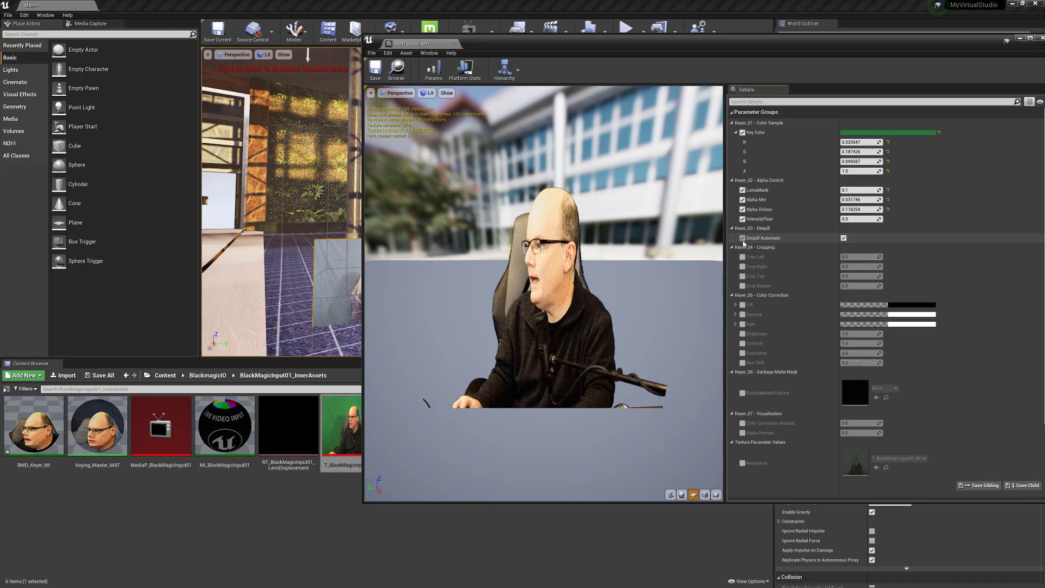
{"action": "left_click", "coordinate": [843, 239]}
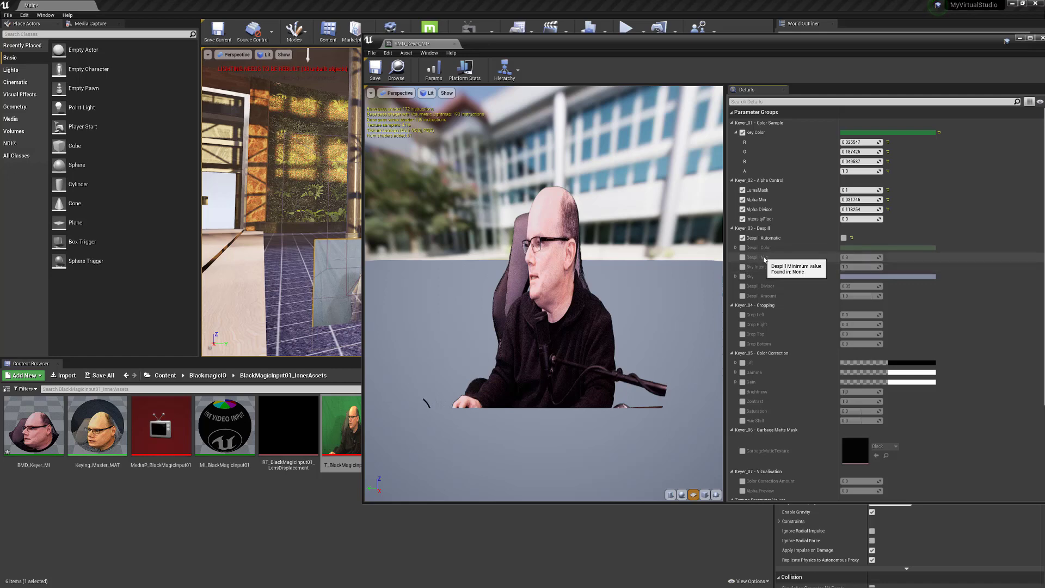
{"action": "left_click", "coordinate": [843, 238]}
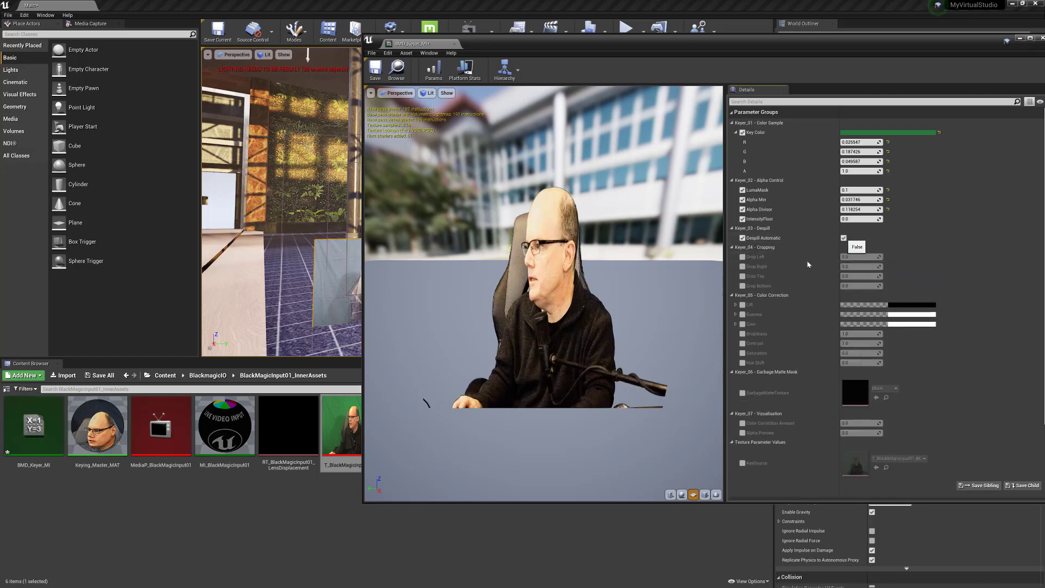
{"action": "left_click", "coordinate": [742, 238]}
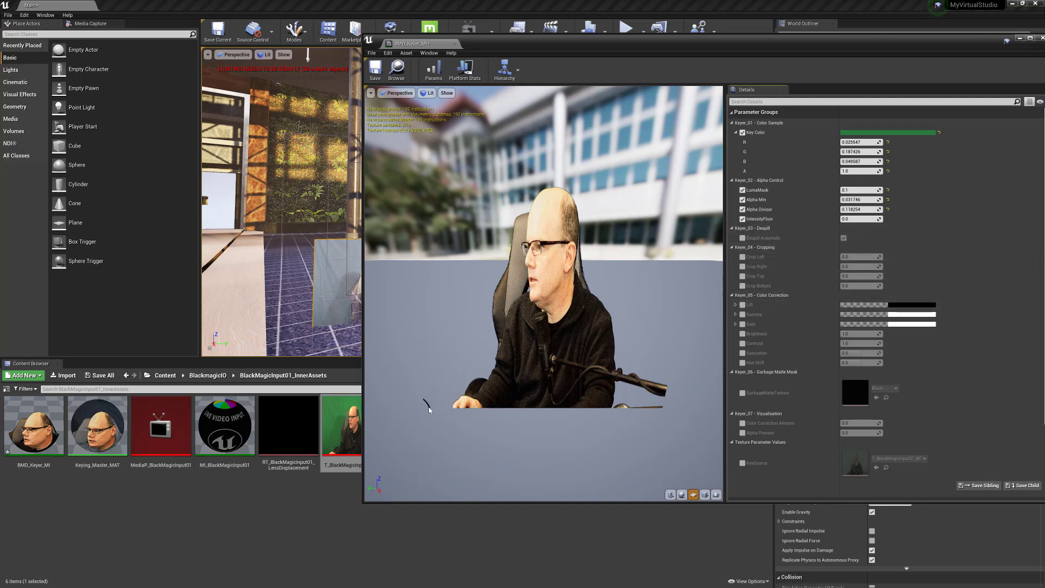
Step: Enable the Crop Left and Crop Bottom overrides and raise each to about 0.032
{"action": "left_click", "coordinate": [743, 257]}
{"action": "left_click_drag", "start_coordinate": [854, 257], "coordinate": [868, 256]}
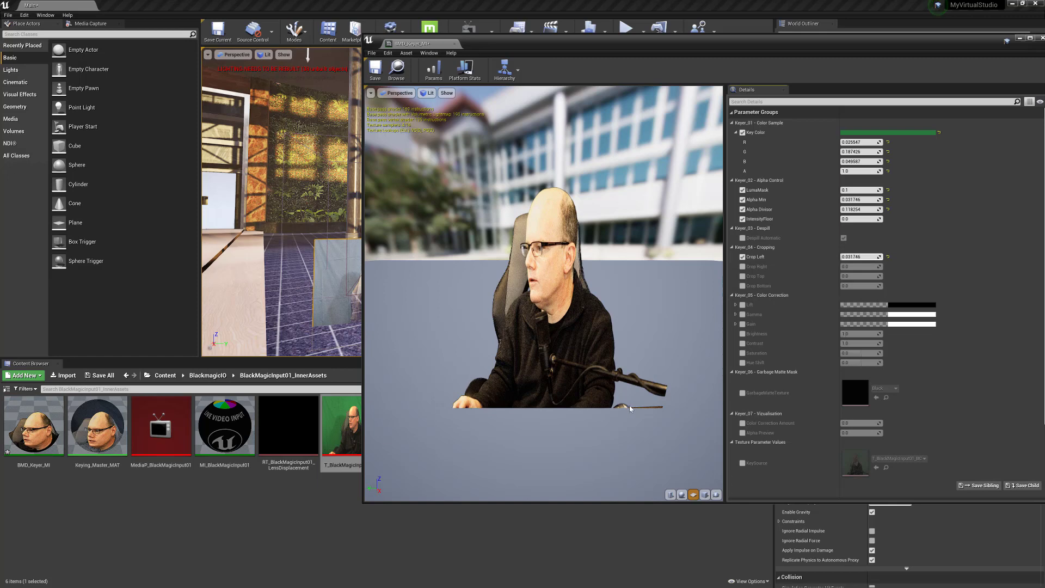
{"action": "left_click", "coordinate": [742, 286]}
{"action": "left_click_drag", "start_coordinate": [856, 286], "coordinate": [868, 285]}
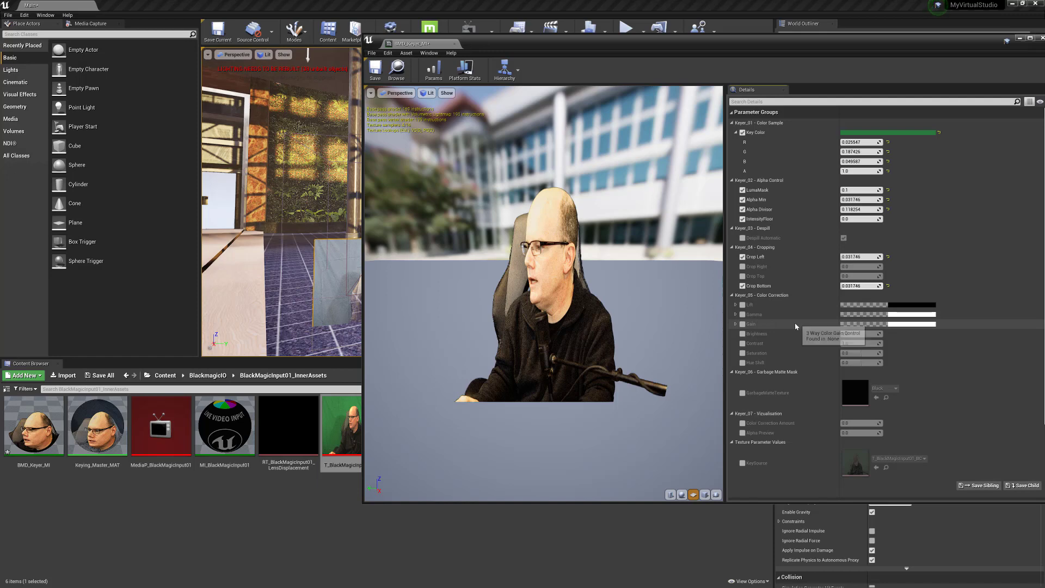
Step: Try a Brightness of about 1.6, reset it to 1.0 and disable the Brightness override
{"action": "left_click", "coordinate": [743, 334]}
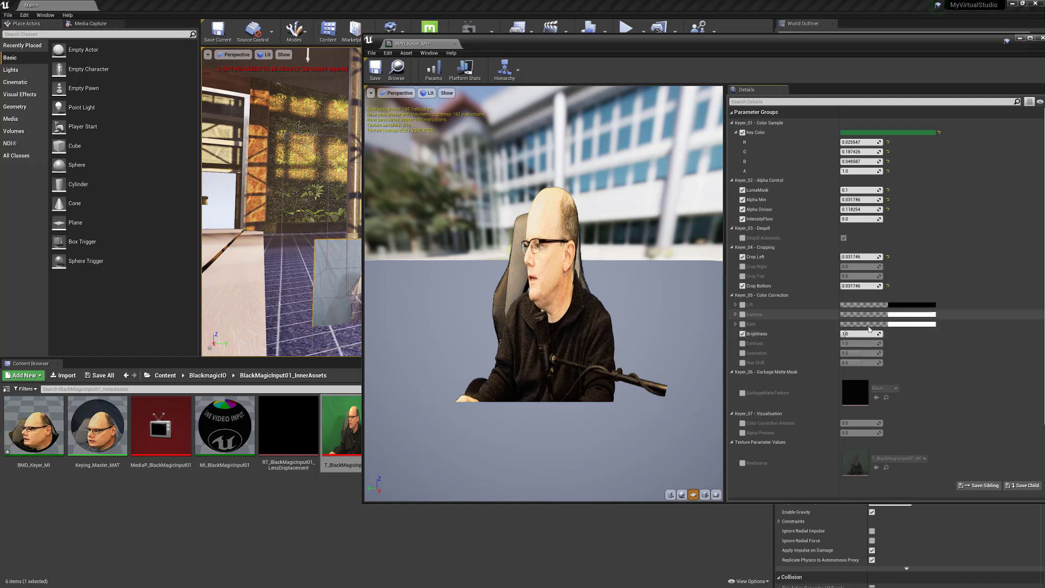
{"action": "left_click_drag", "start_coordinate": [845, 334], "coordinate": [847, 334]}
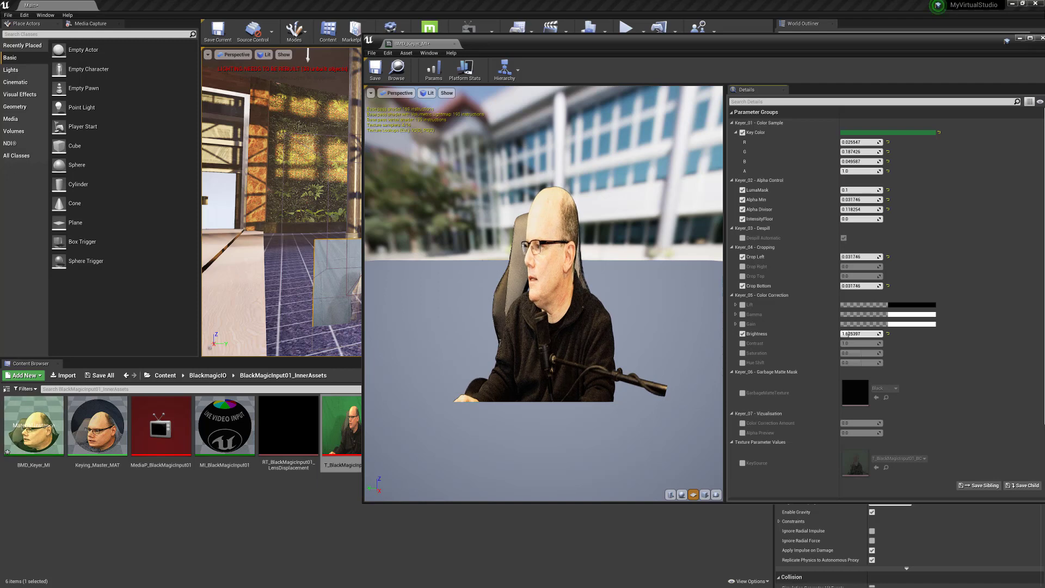
{"action": "left_click", "coordinate": [857, 333]}
{"action": "type", "text": "1"}
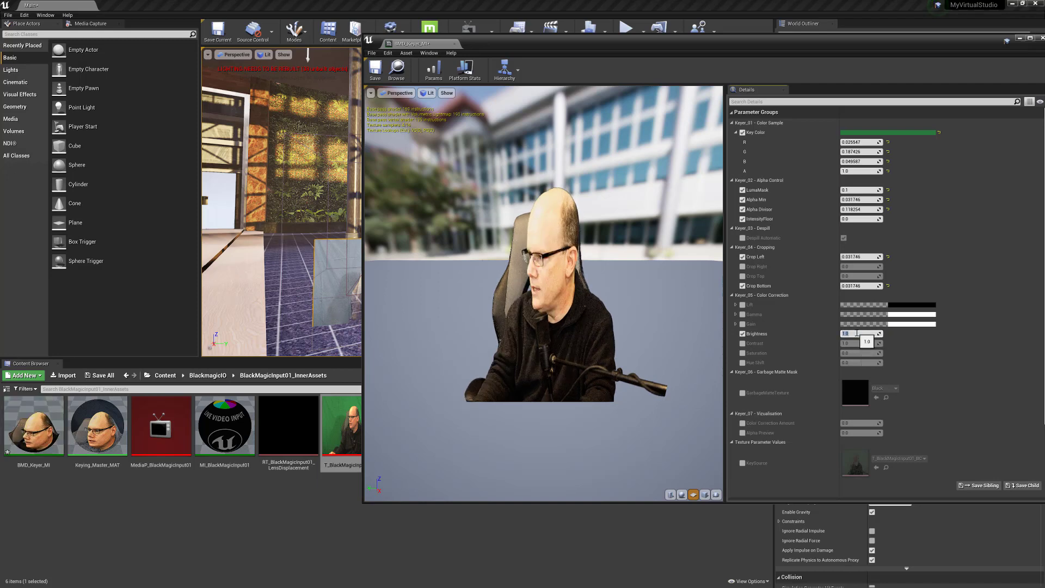
{"action": "left_click", "coordinate": [742, 333]}
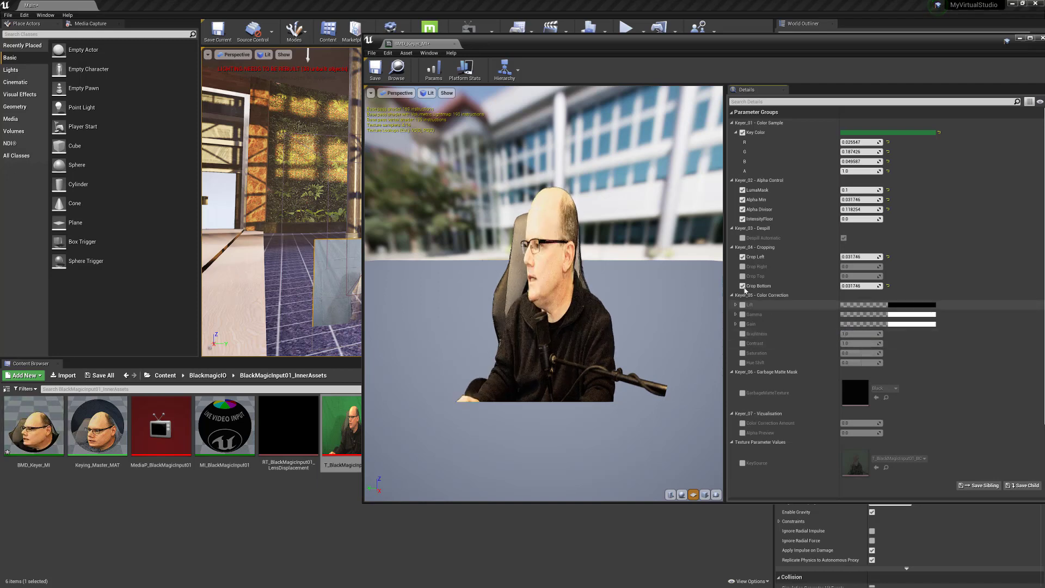
Step: Enable the Color Correction Amount and Brightness overrides, try a raised Brightness and reset it to 1.0
{"action": "left_click", "coordinate": [742, 424]}
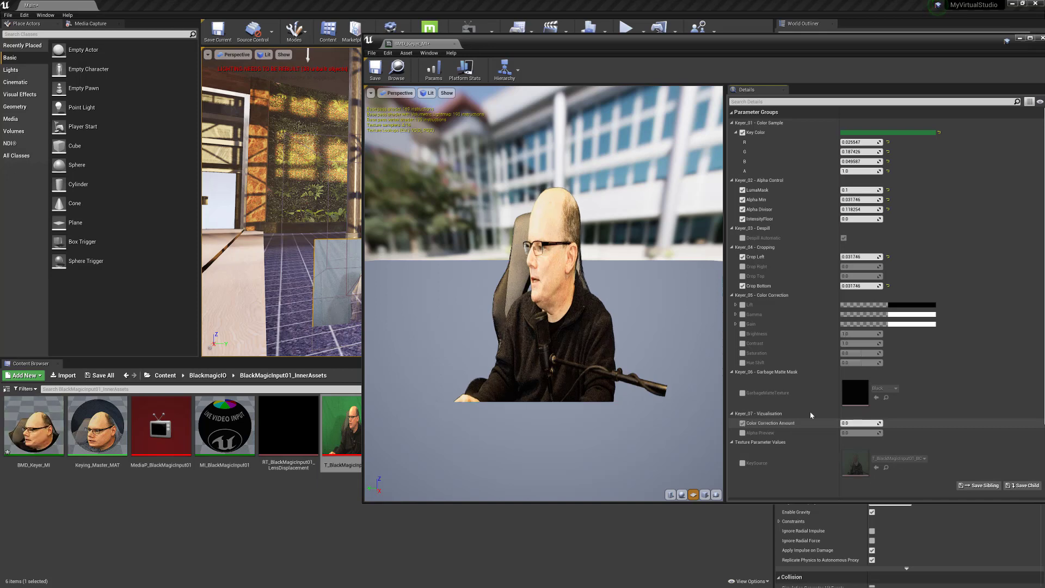
{"action": "left_click", "coordinate": [742, 334]}
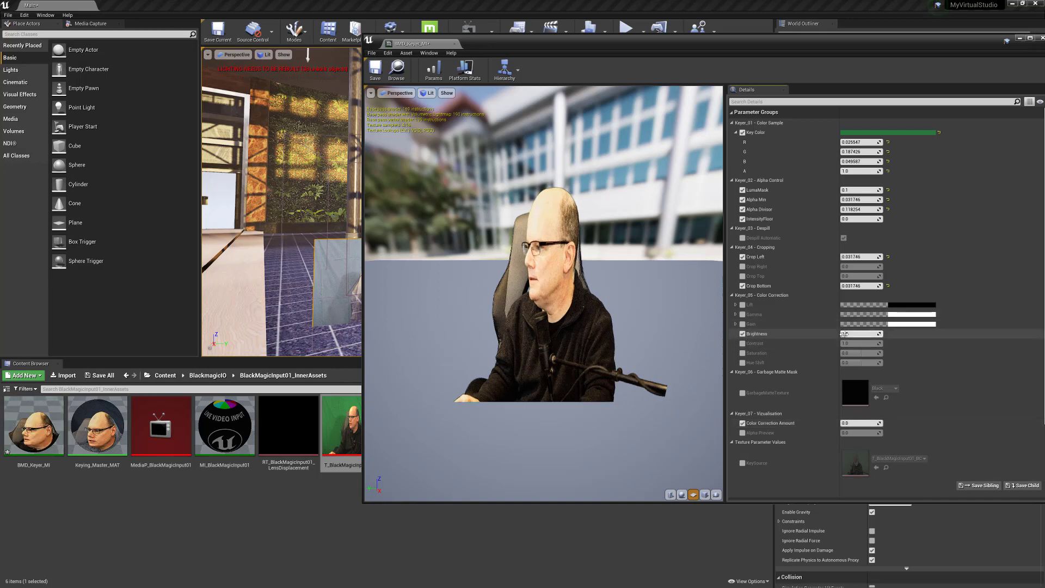
{"action": "mouse_move", "coordinate": [843, 335]}
{"action": "left_mouse_down"}
{"action": "mouse_move", "coordinate": [865, 334]}
{"action": "mouse_move", "coordinate": [848, 336]}
{"action": "left_mouse_up"}
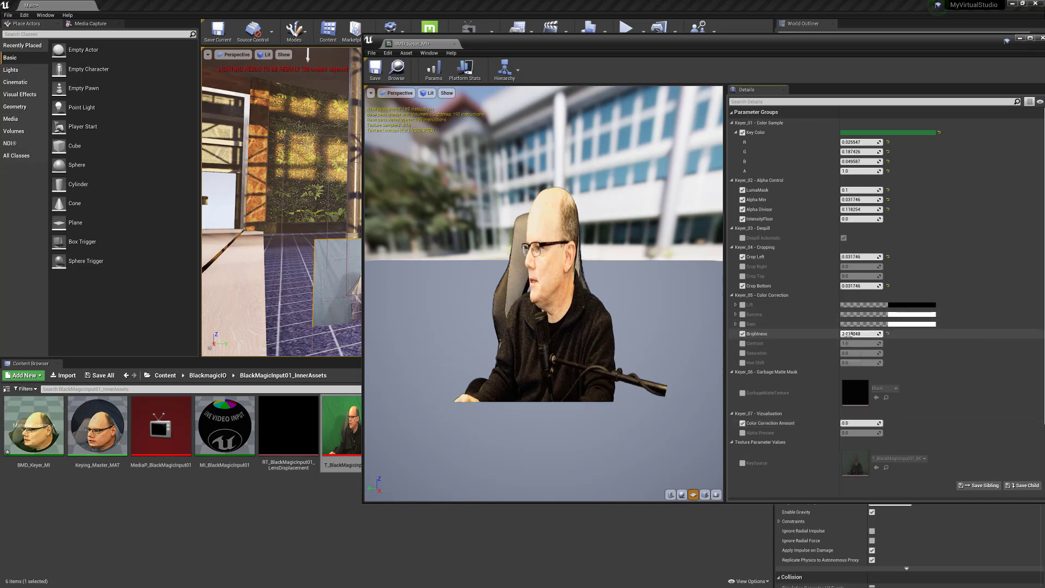
{"action": "left_click", "coordinate": [861, 334]}
{"action": "type", "text": "1"}
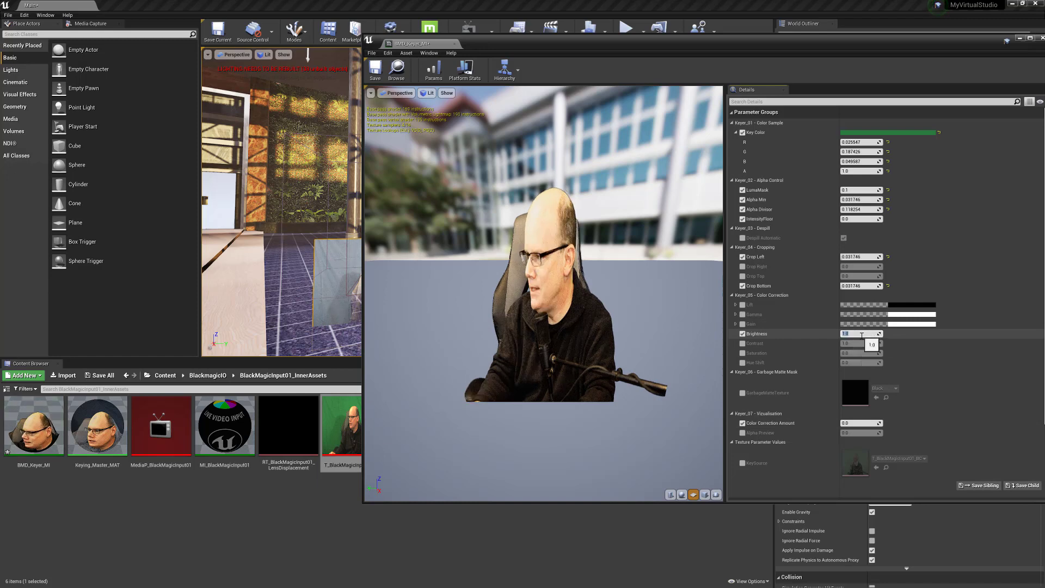
{"action": "key", "text": "Return"}
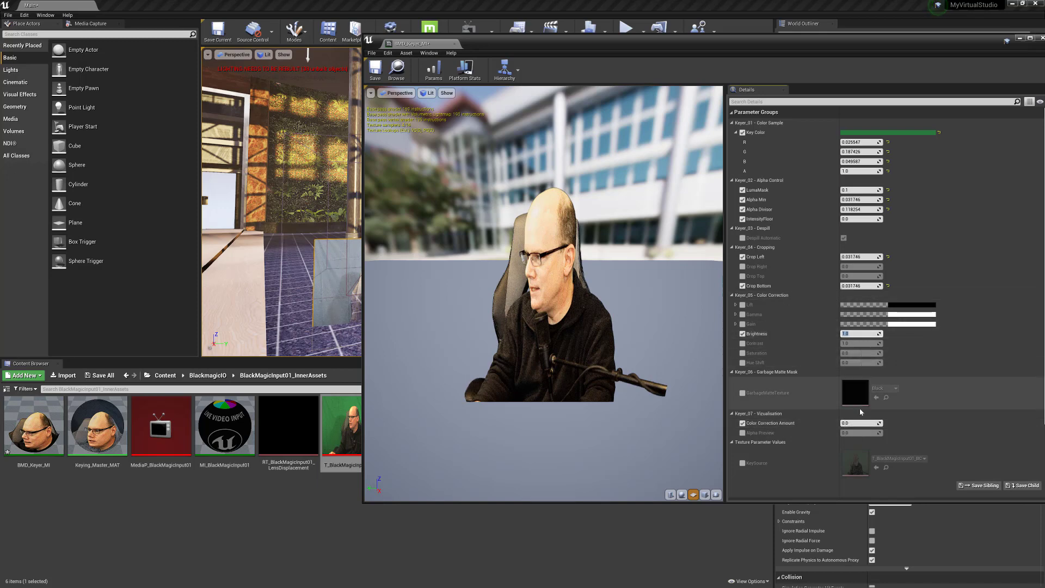
Step: Set Color Correction Amount to 1.0 and lower Brightness to about 0.54
{"action": "left_click", "coordinate": [850, 423]}
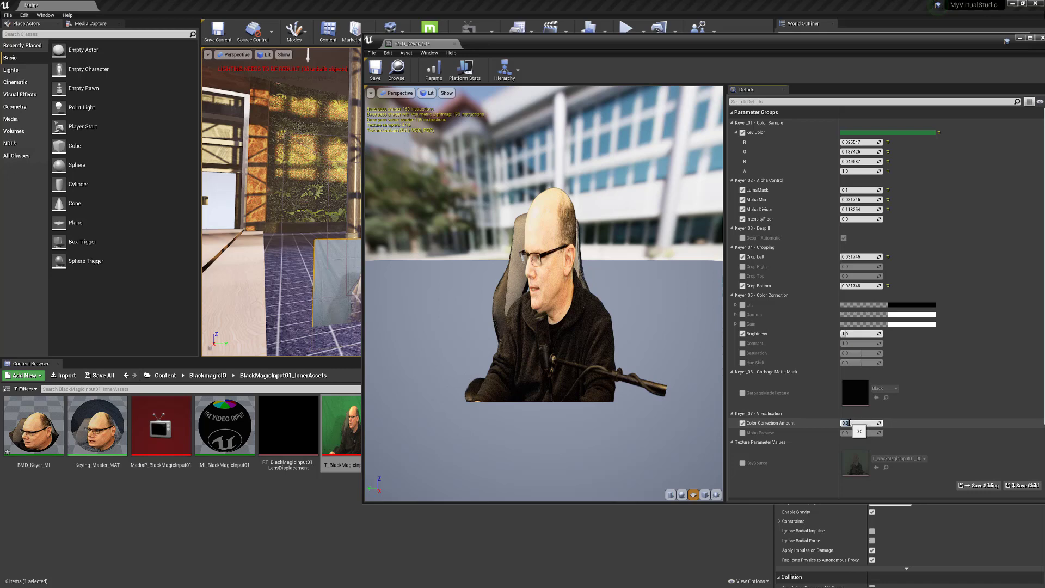
{"action": "type", "text": "1"}
{"action": "key", "text": "Return"}
{"action": "mouse_move", "coordinate": [859, 334]}
{"action": "left_mouse_down"}
{"action": "mouse_move", "coordinate": [841, 334]}
{"action": "mouse_move", "coordinate": [852, 333]}
{"action": "left_mouse_up"}
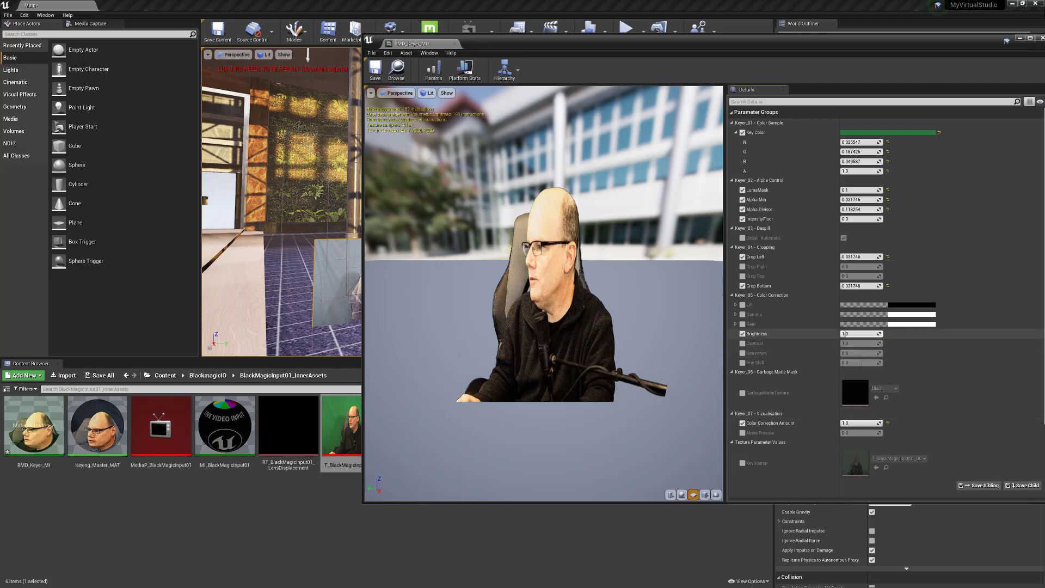
{"action": "left_click_drag", "start_coordinate": [843, 334], "coordinate": [819, 333]}
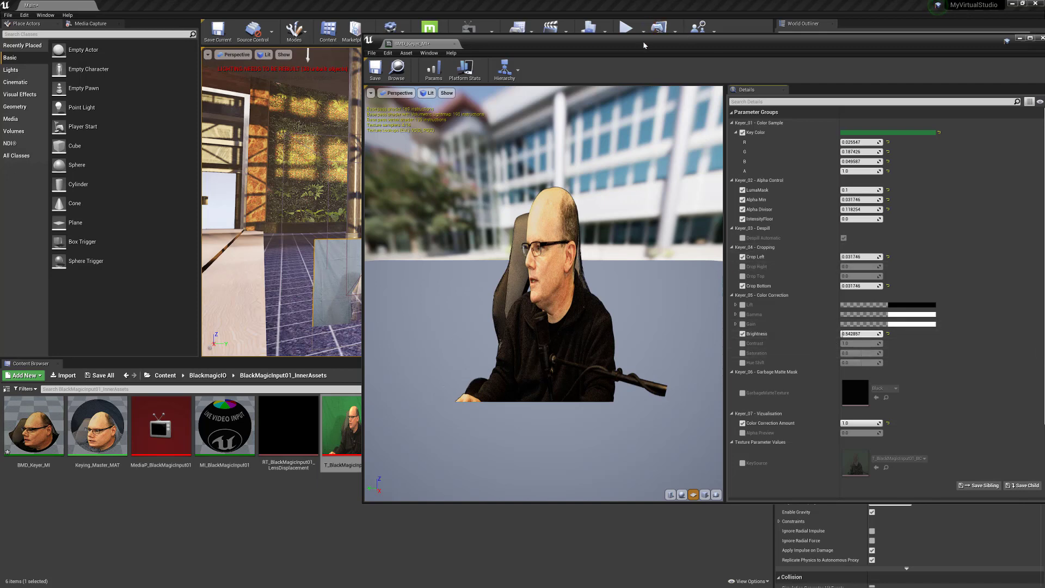
Step: Move the material instance editor aside and apply BMD_Keyer_MI to the video plane in the level
{"action": "left_click_drag", "start_coordinate": [682, 44], "coordinate": [770, 41]}
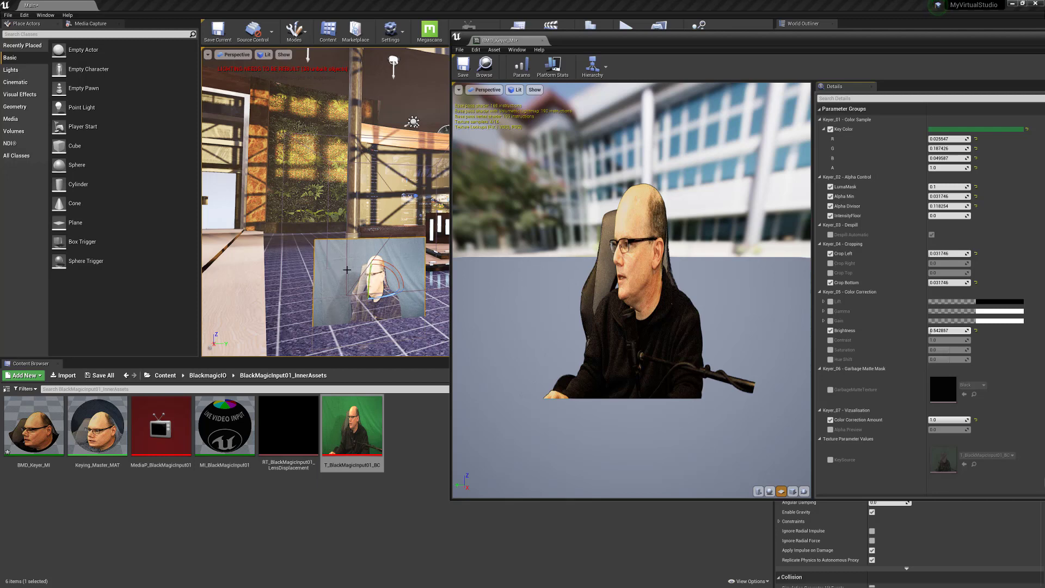
{"action": "mouse_move", "coordinate": [95, 431]}
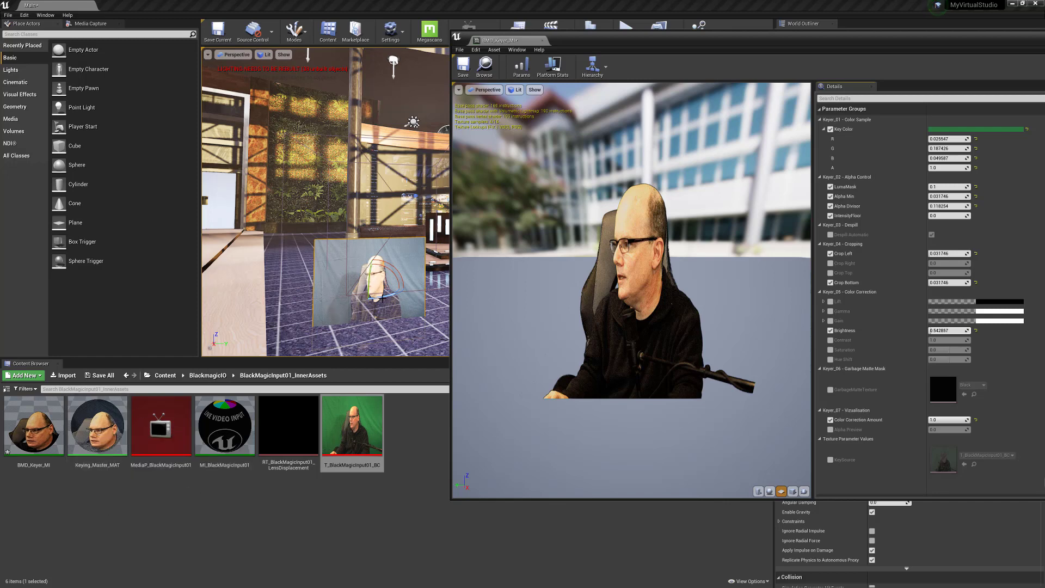
{"action": "mouse_move", "coordinate": [44, 429]}
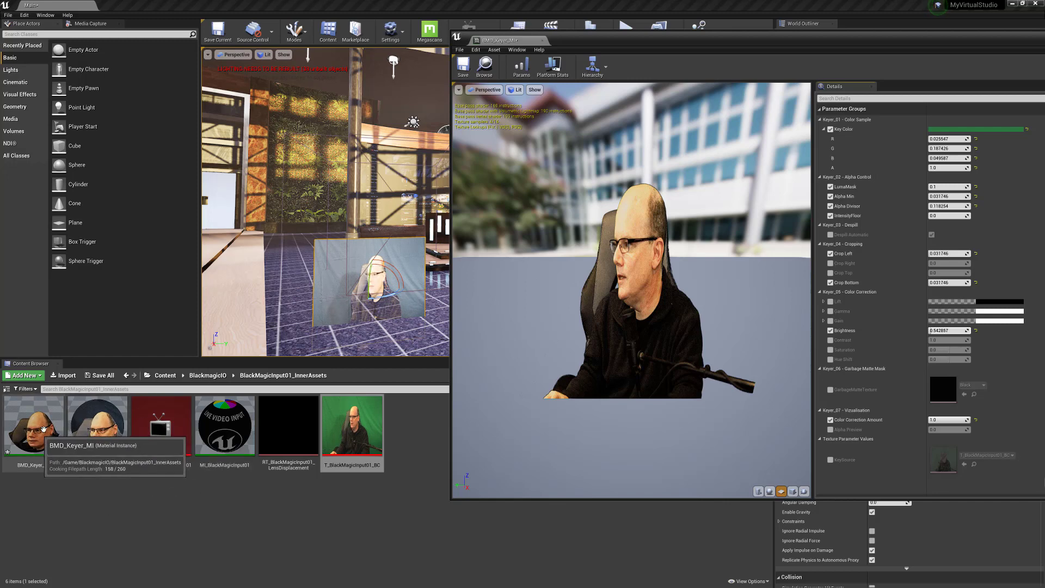
{"action": "left_click_drag", "start_coordinate": [43, 428], "coordinate": [324, 280]}
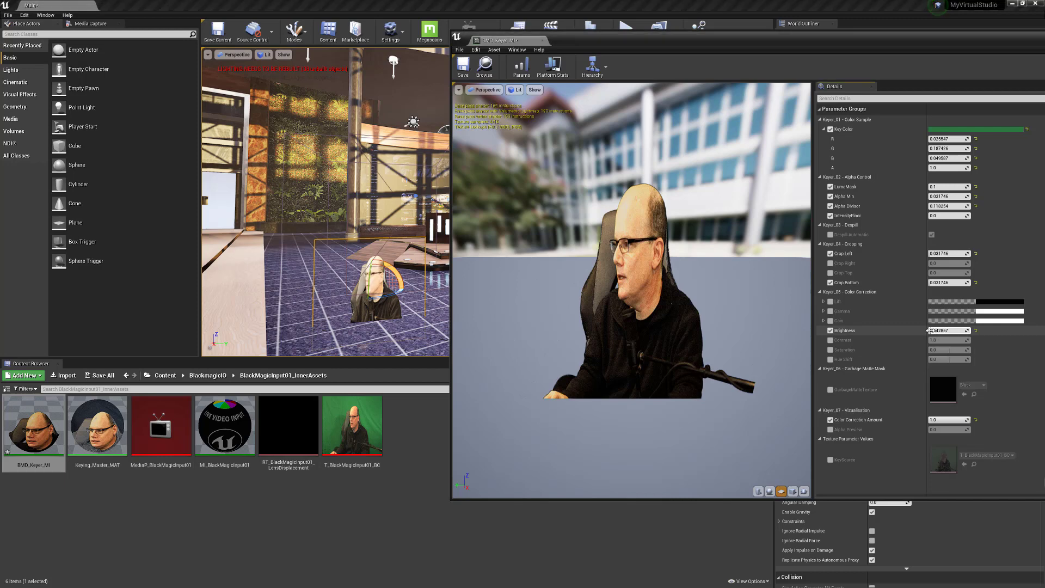
Step: Lower the keyer's Brightness while checking the plane in the level, and set it to 0.25
{"action": "left_click_drag", "start_coordinate": [928, 331], "coordinate": [905, 331]}
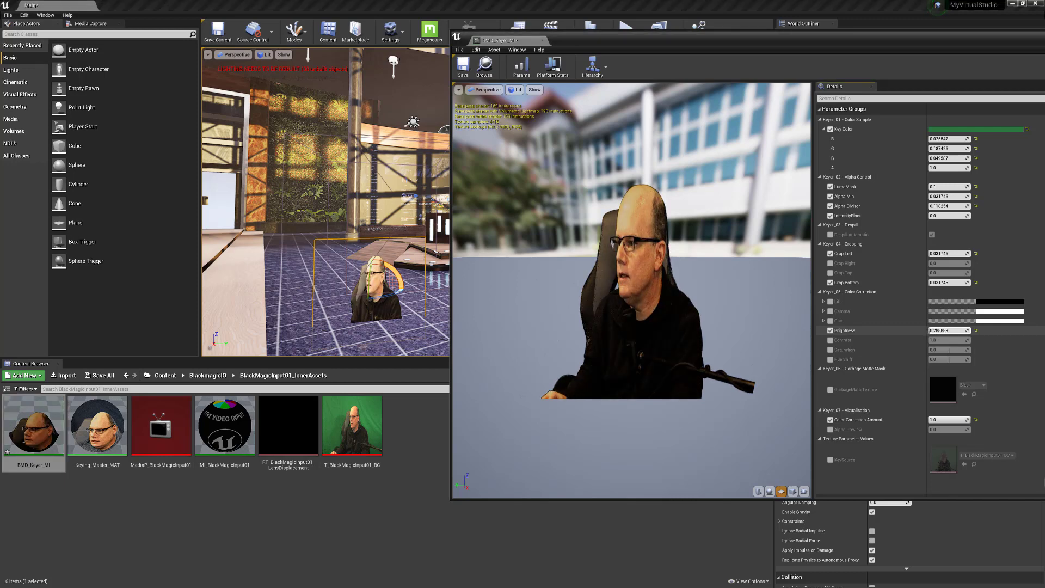
{"action": "left_click", "coordinate": [956, 330]}
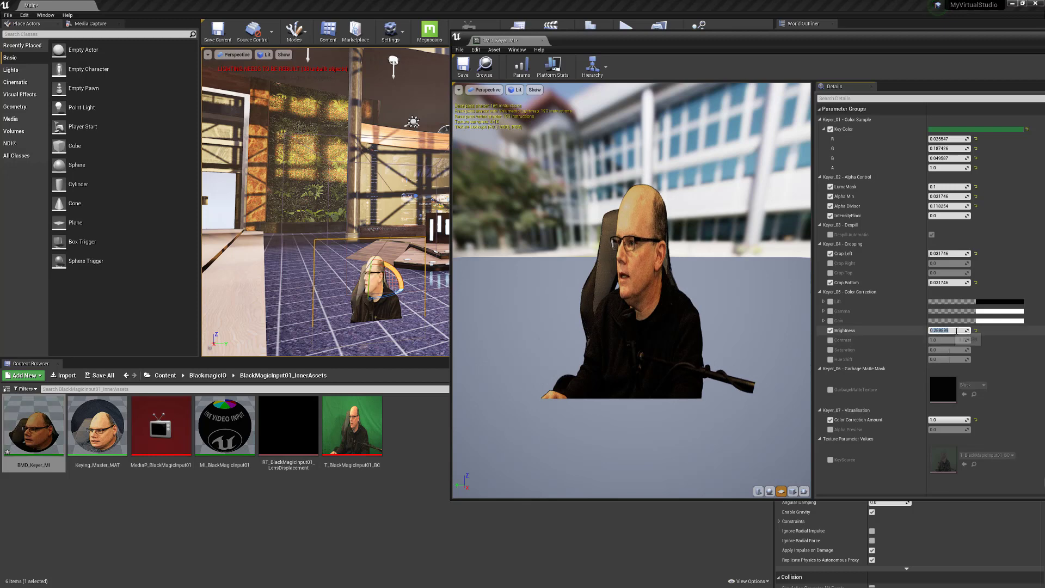
{"action": "type", "text": "0.25"}
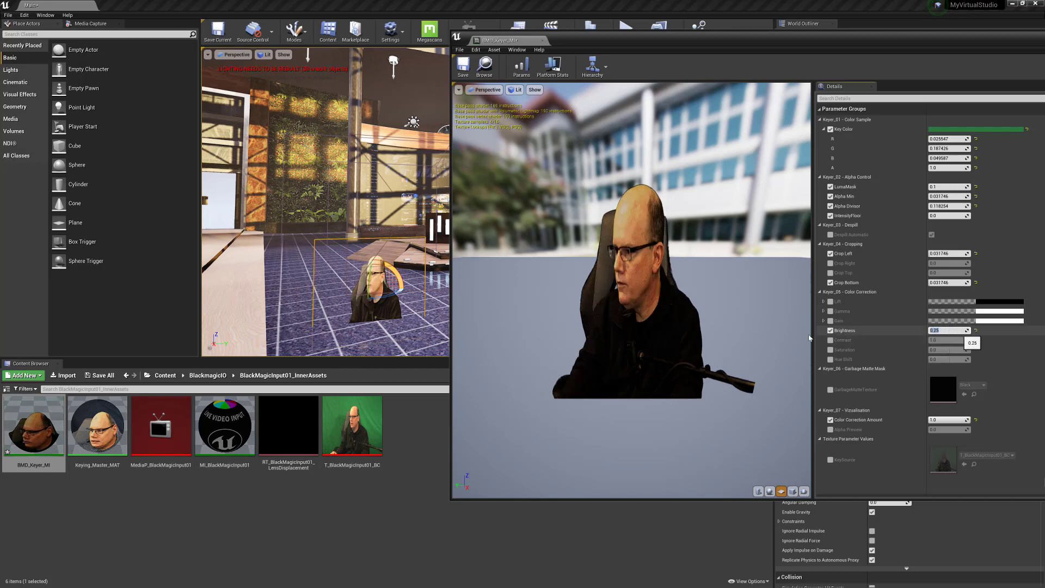
{"action": "key", "text": "Return"}
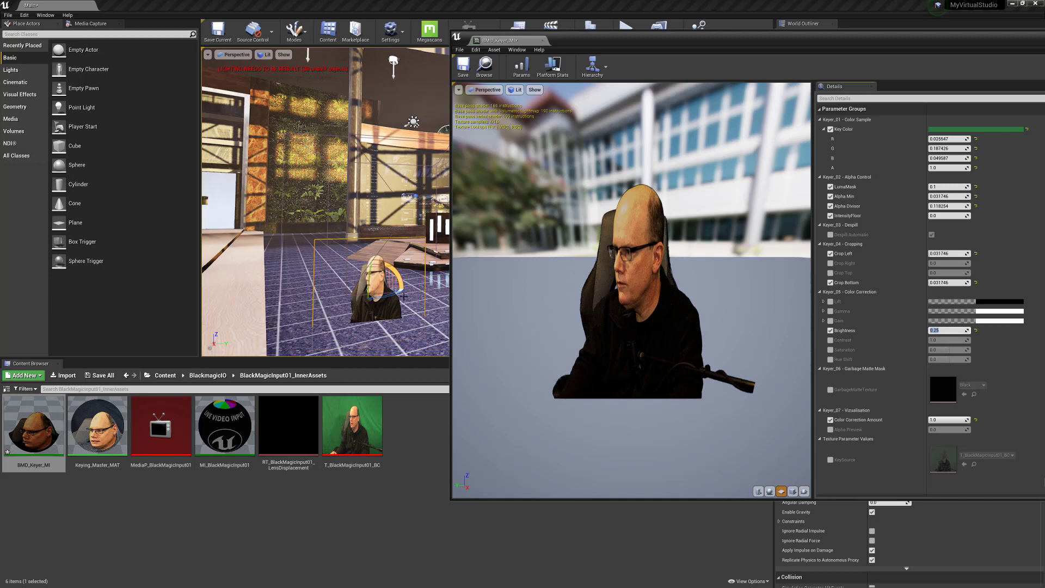
Step: Try a darker Gamma colour value, cancel the colour change and disable the Gamma override
{"action": "left_click", "coordinate": [830, 311]}
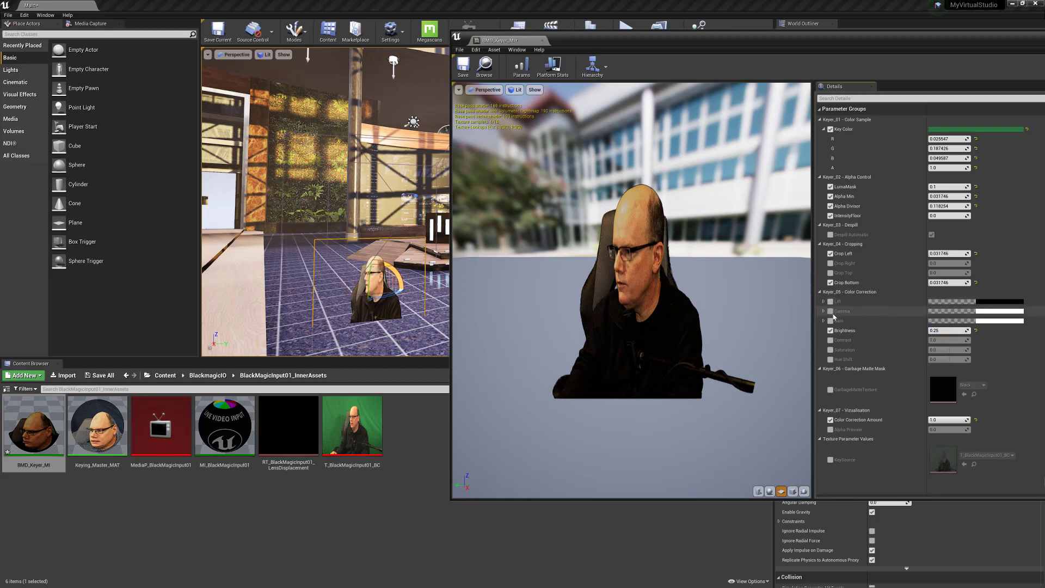
{"action": "left_click", "coordinate": [984, 314]}
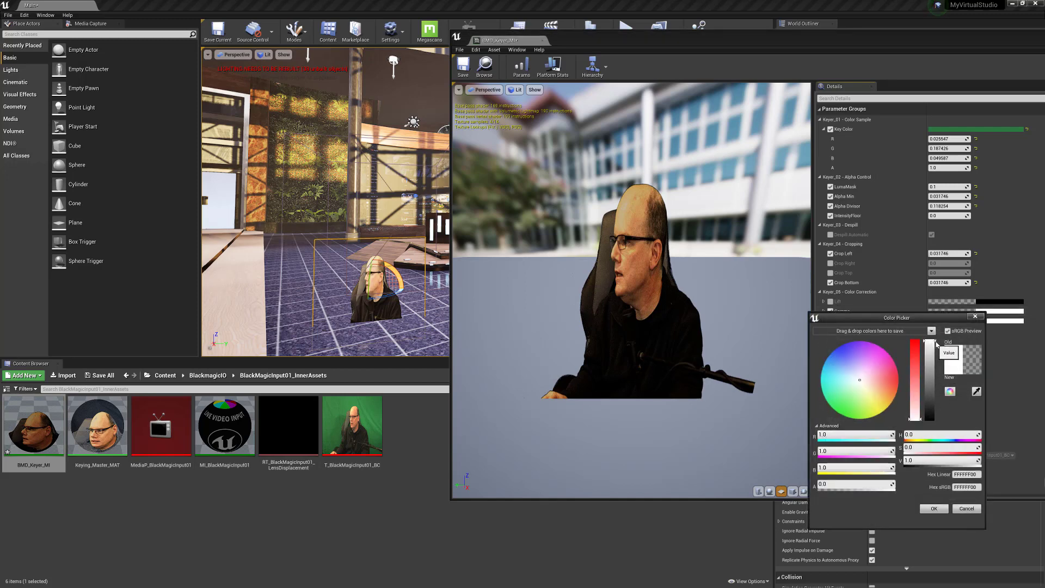
{"action": "mouse_move", "coordinate": [933, 342]}
{"action": "left_mouse_down"}
{"action": "mouse_move", "coordinate": [935, 382]}
{"action": "mouse_move", "coordinate": [933, 339]}
{"action": "left_mouse_up"}
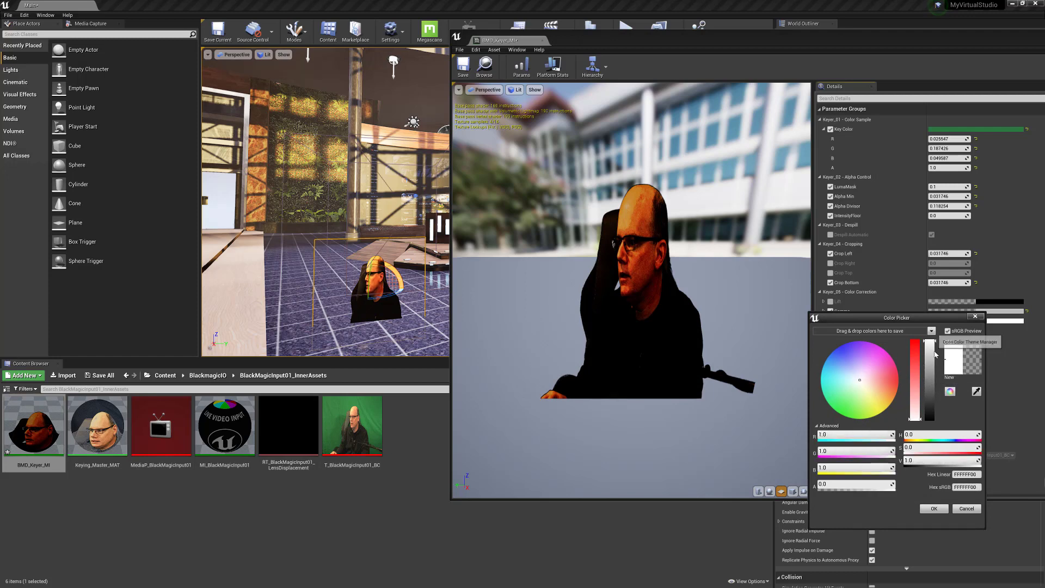
{"action": "left_click", "coordinate": [959, 509]}
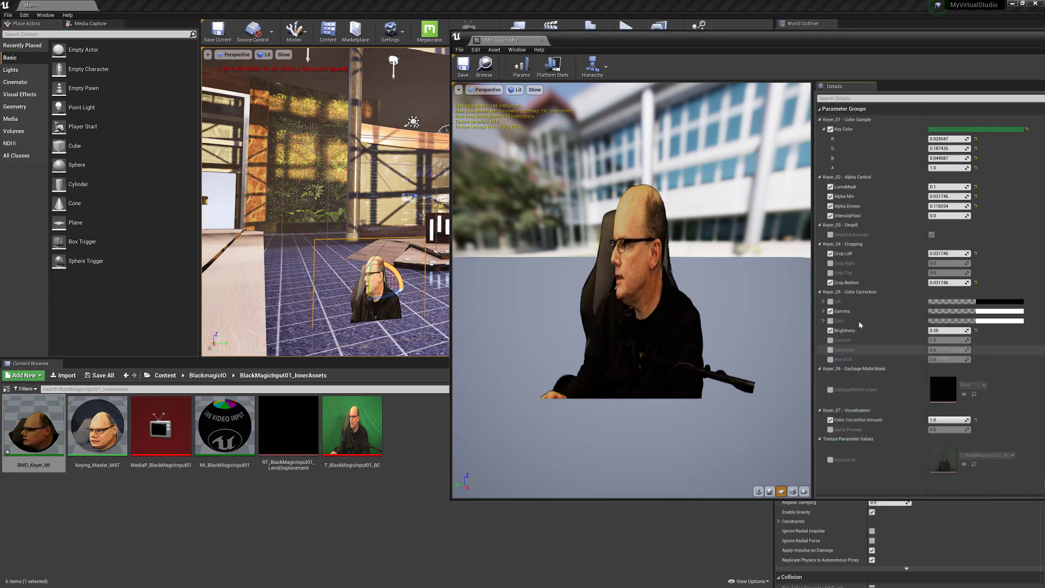
{"action": "left_click", "coordinate": [830, 311]}
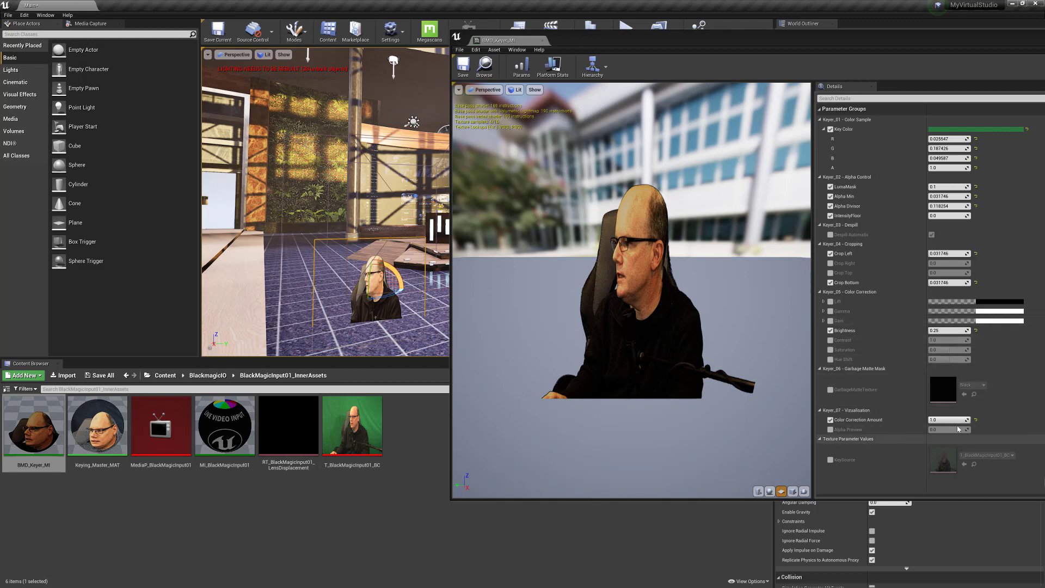
Step: Compare the image with Color Correction Amount at 0.0, restore it to 1.0 and save the material instance
{"action": "left_click_drag", "start_coordinate": [949, 419], "coordinate": [928, 420]}
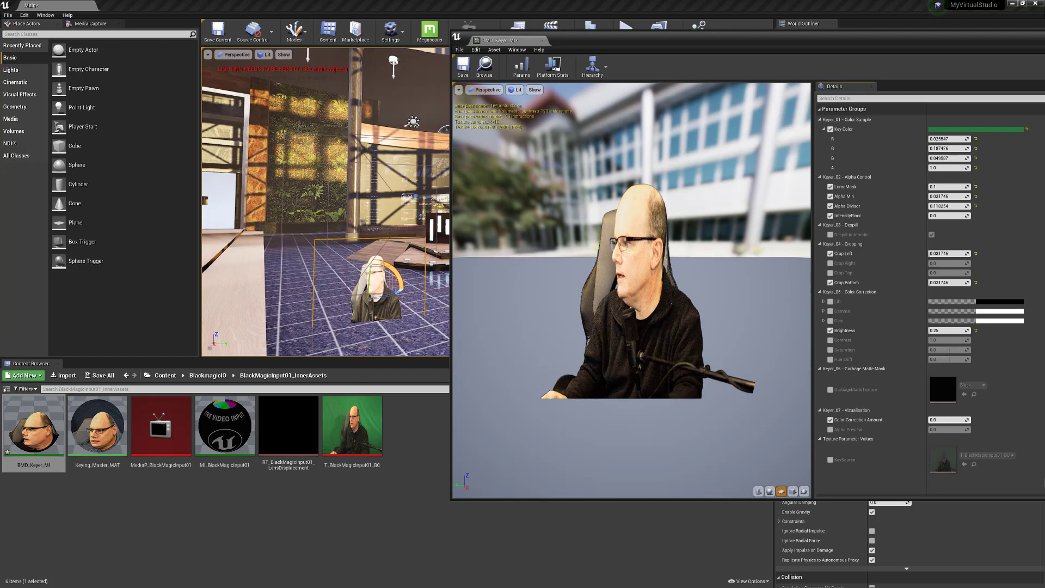
{"action": "left_click_drag", "start_coordinate": [927, 420], "coordinate": [970, 420]}
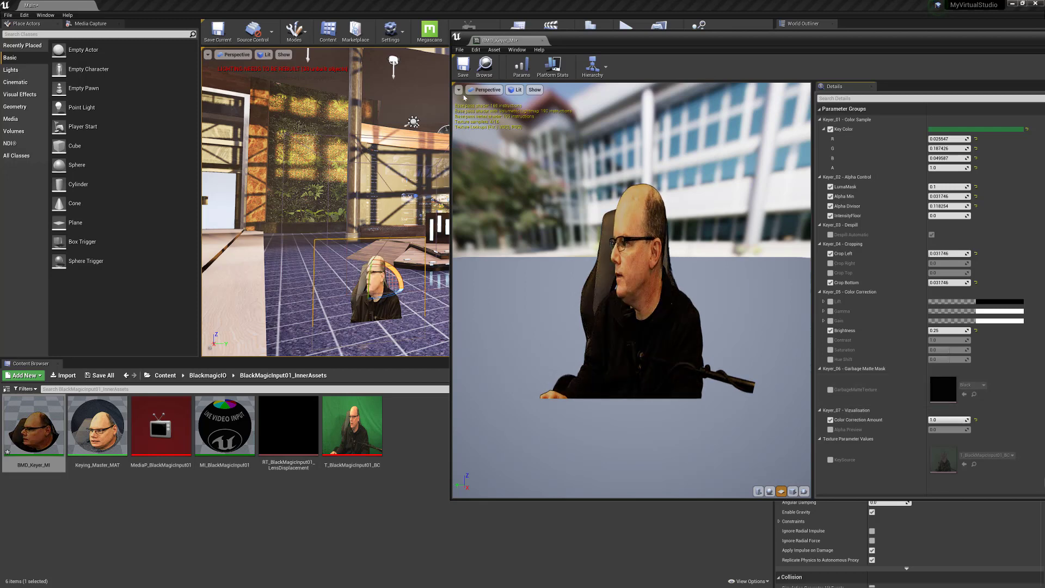
{"action": "left_click", "coordinate": [463, 65]}
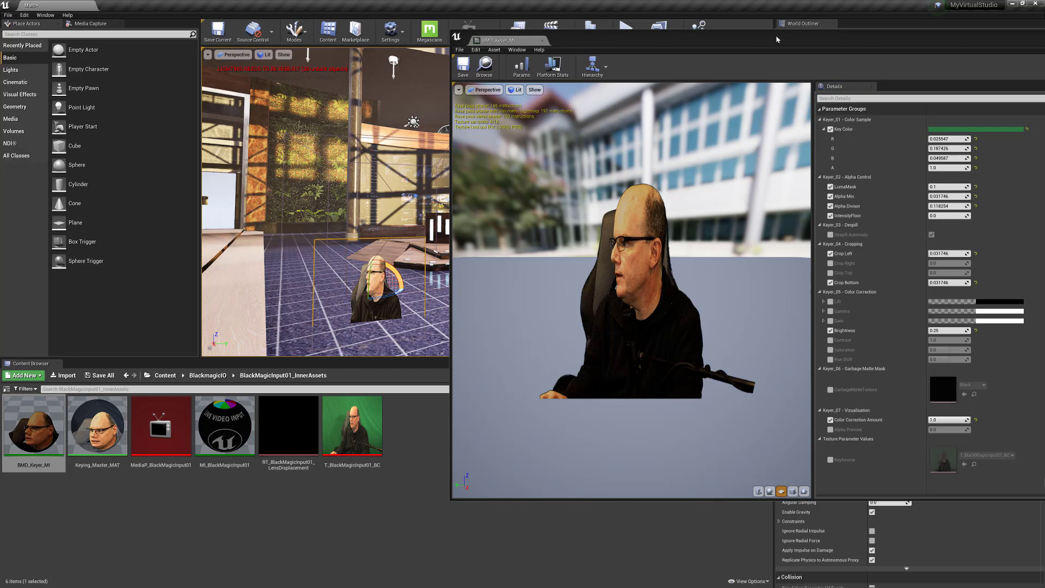
Step: Close the material instance editor and inspect the keyed plane in the level from different distances
{"action": "left_click_drag", "start_coordinate": [777, 39], "coordinate": [597, 61]}
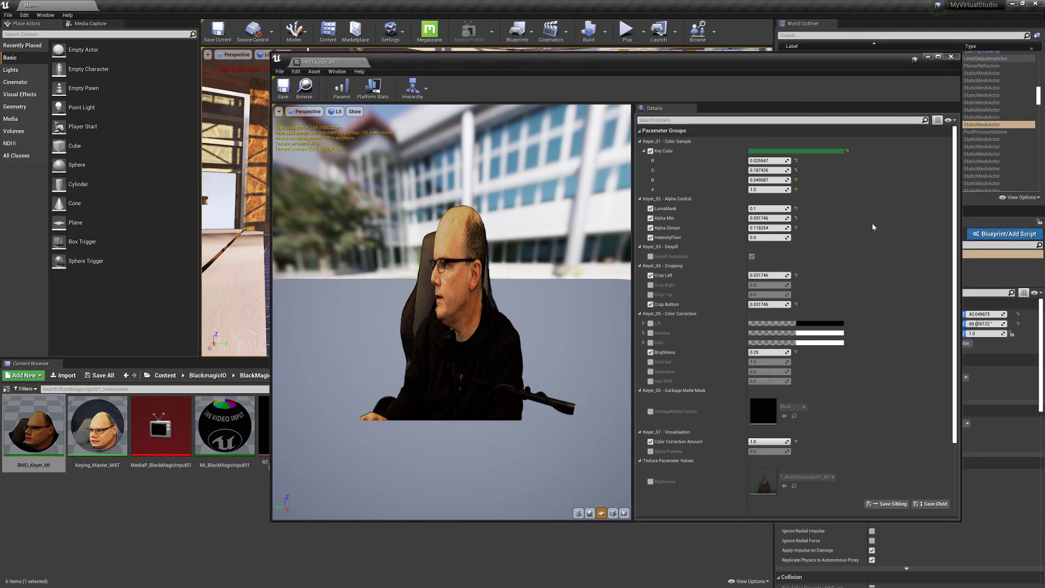
{"action": "left_click", "coordinate": [951, 57]}
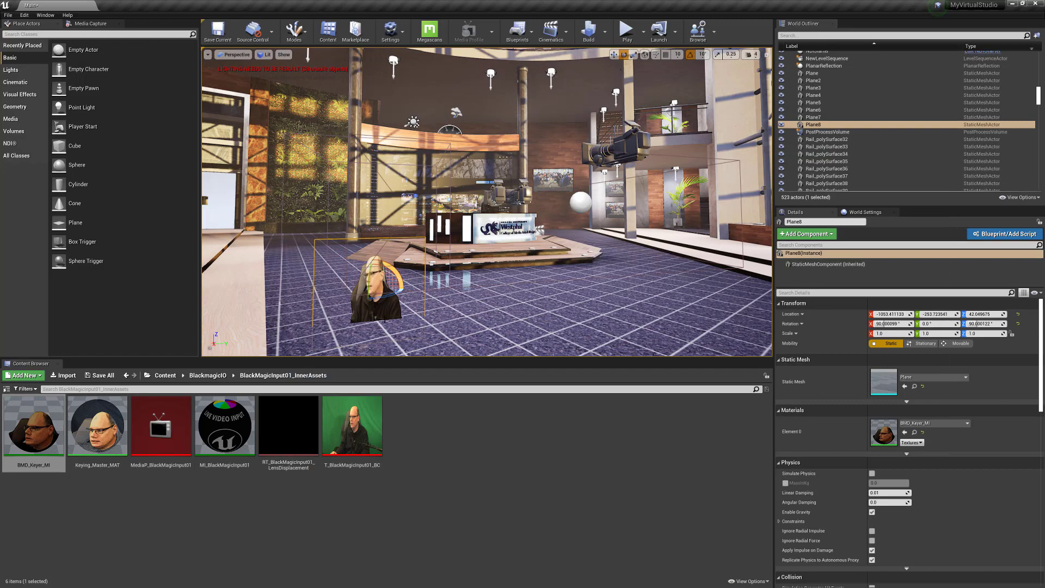
{"action": "scroll", "coordinate": [425, 310], "scroll_direction": "up", "scroll_amount": 2}
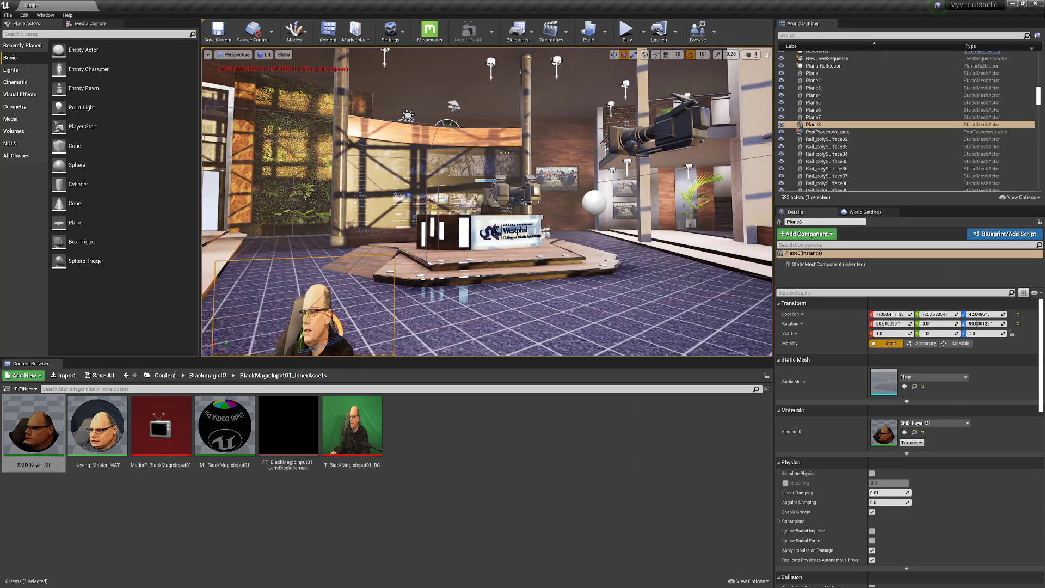
{"action": "scroll", "coordinate": [433, 316], "scroll_direction": "up", "scroll_amount": 2}
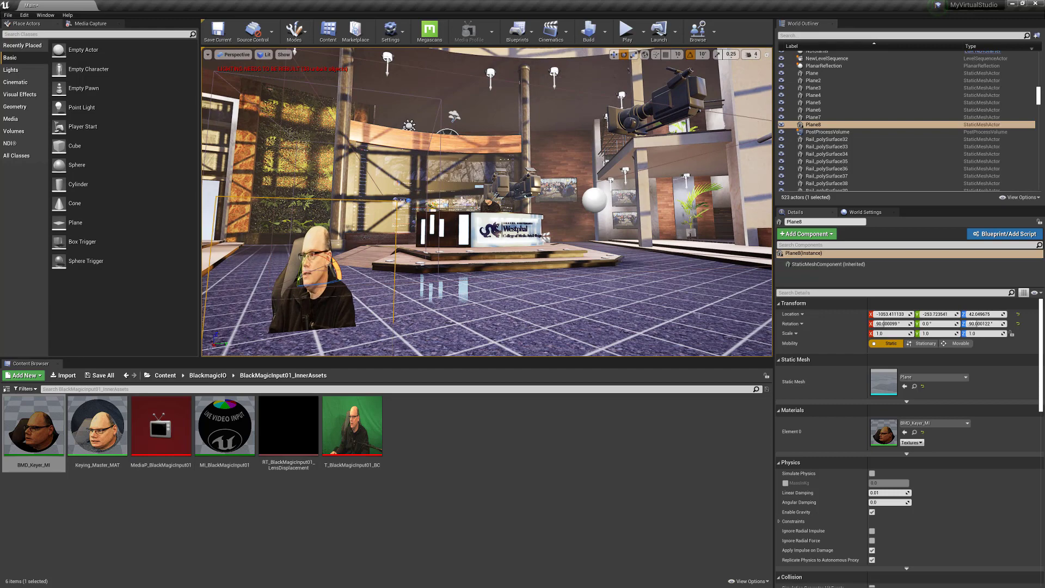
{"action": "scroll", "coordinate": [358, 307], "scroll_direction": "up", "scroll_amount": 2}
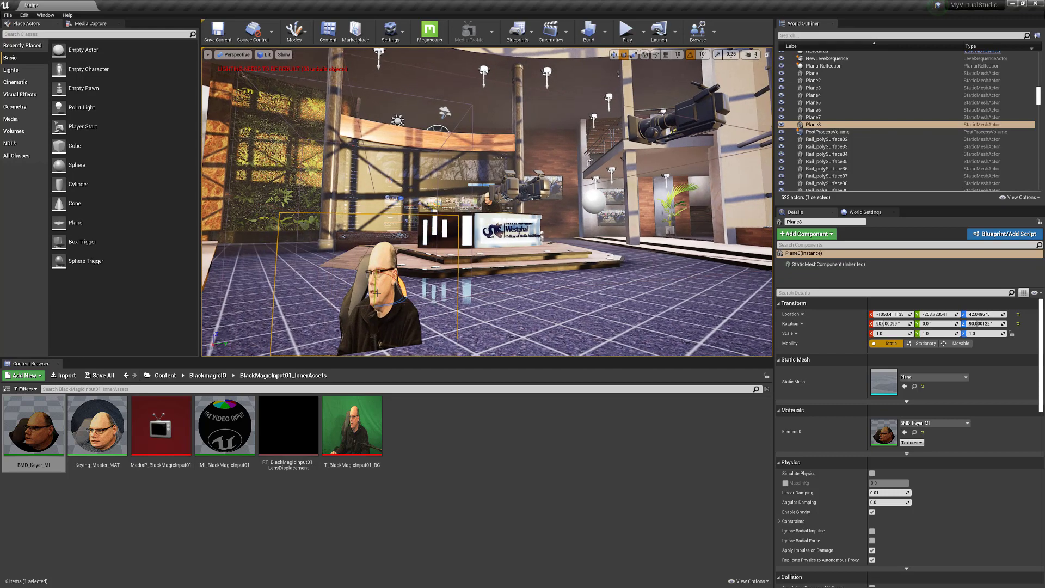
{"action": "scroll", "coordinate": [377, 292], "scroll_direction": "down", "scroll_amount": 3}
{"action": "left_click_drag", "start_coordinate": [504, 288], "coordinate": [462, 305], "text": "alt"}
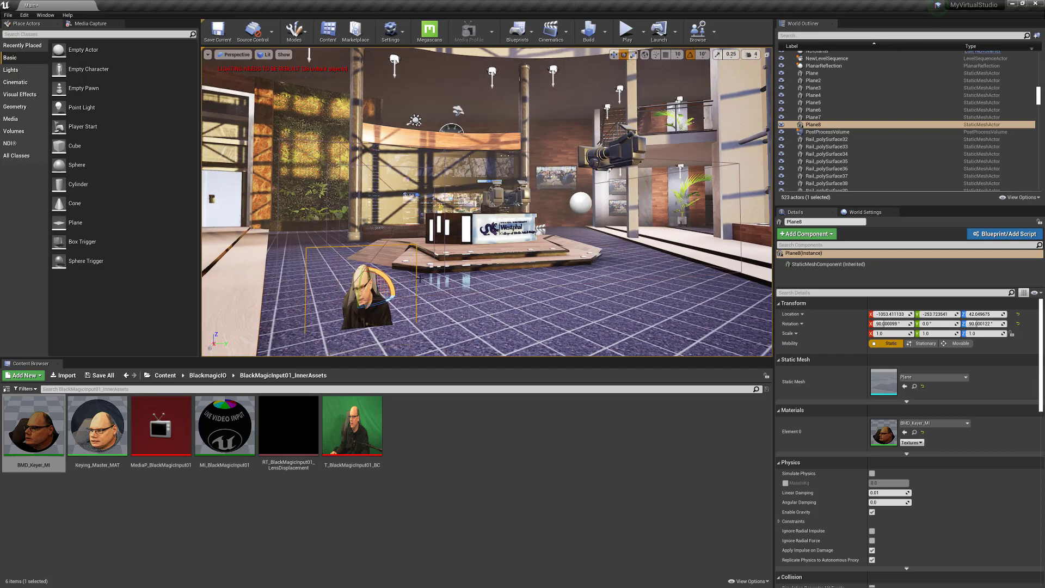
Step: Move the keyed video plane in front of the video wall behind the desk, to about X -274 and Z 151
{"action": "key", "text": "w"}
{"action": "left_click_drag", "start_coordinate": [471, 295], "coordinate": [457, 297], "text": "alt"}
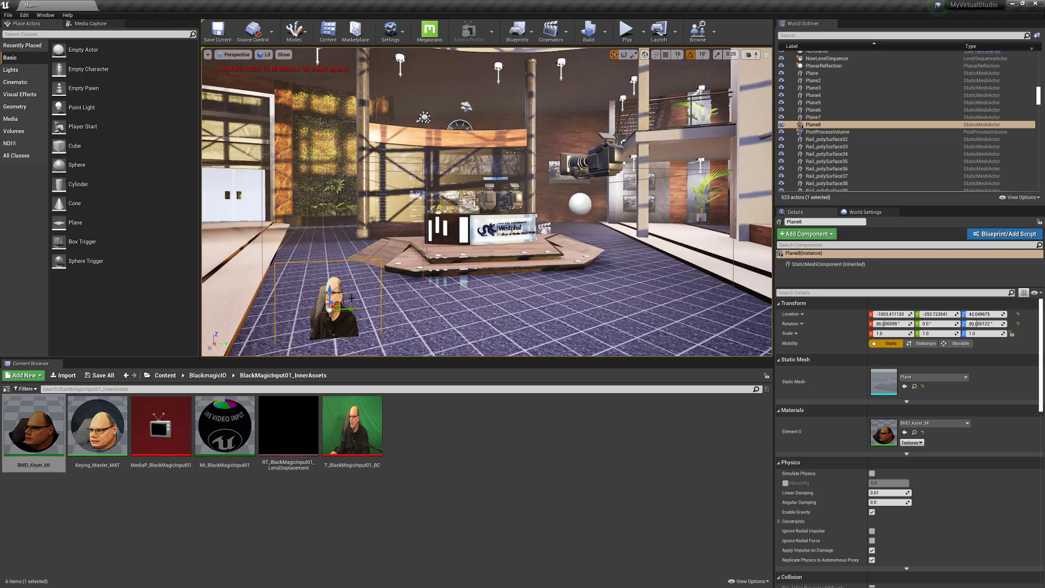
{"action": "left_click_drag", "start_coordinate": [338, 301], "coordinate": [406, 197]}
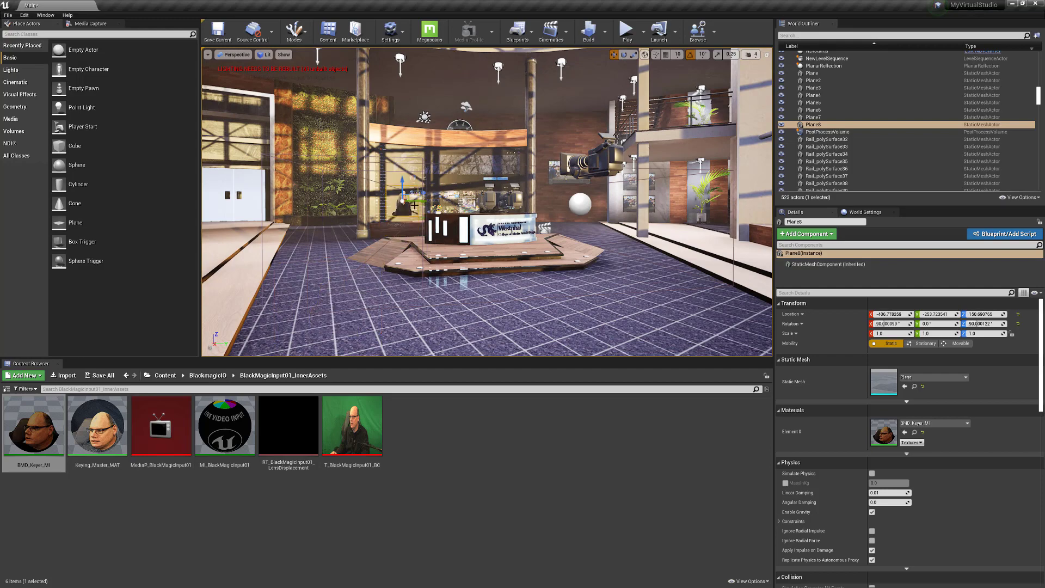
{"action": "scroll", "coordinate": [410, 205], "scroll_direction": "up", "scroll_amount": 2}
{"action": "key", "text": "f"}
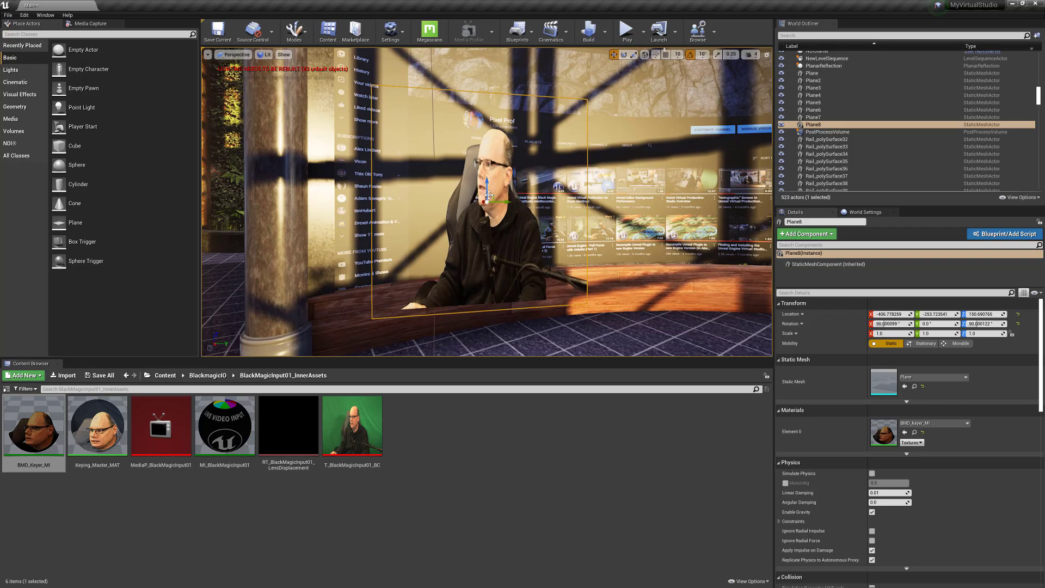
{"action": "left_click_drag", "start_coordinate": [483, 205], "coordinate": [468, 164], "text": "alt"}
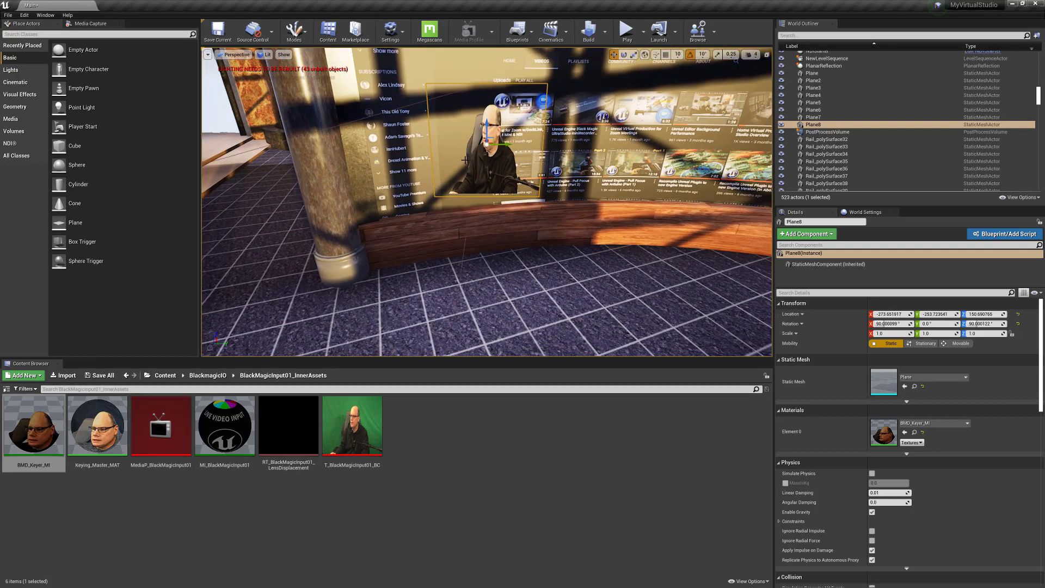
Step: Open Keying_Master_MAT, set its Blend Mode to Masked, apply the change and move the editor aside to reveal the plane
{"action": "double_click", "coordinate": [108, 424]}
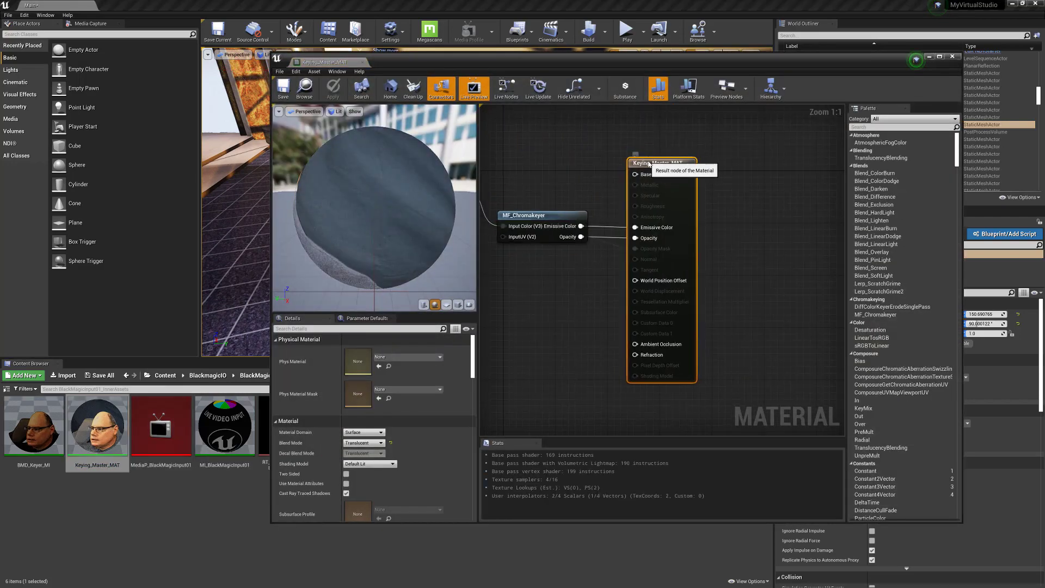
{"action": "left_click", "coordinate": [362, 442]}
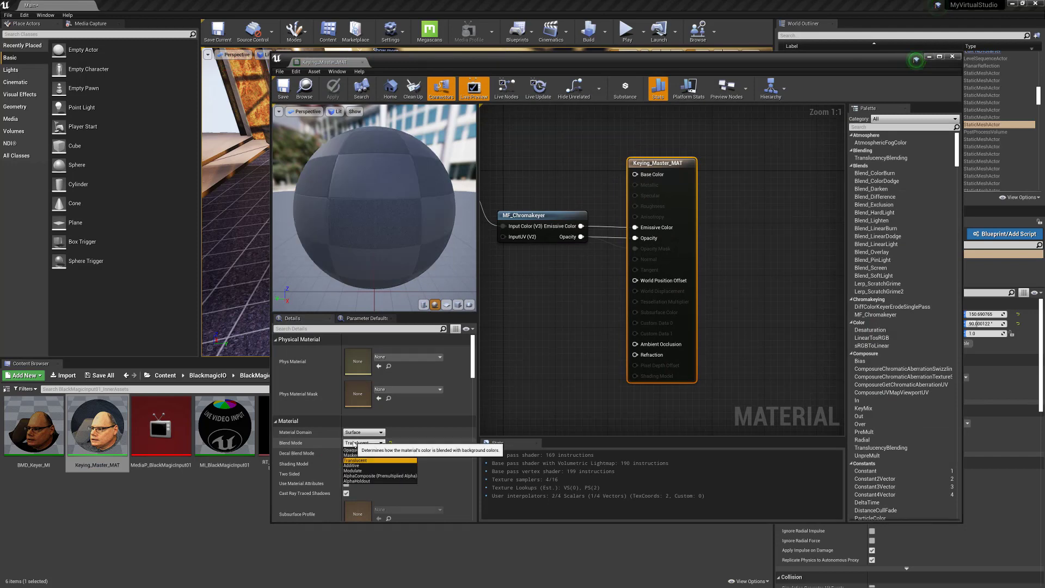
{"action": "key", "text": "Return"}
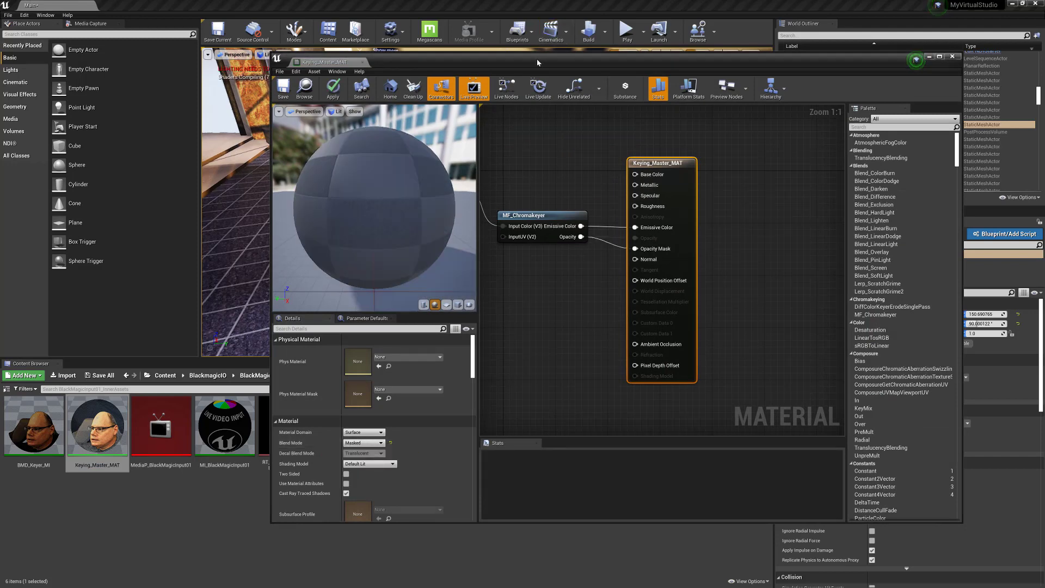
{"action": "left_click_drag", "start_coordinate": [561, 61], "coordinate": [831, 46]}
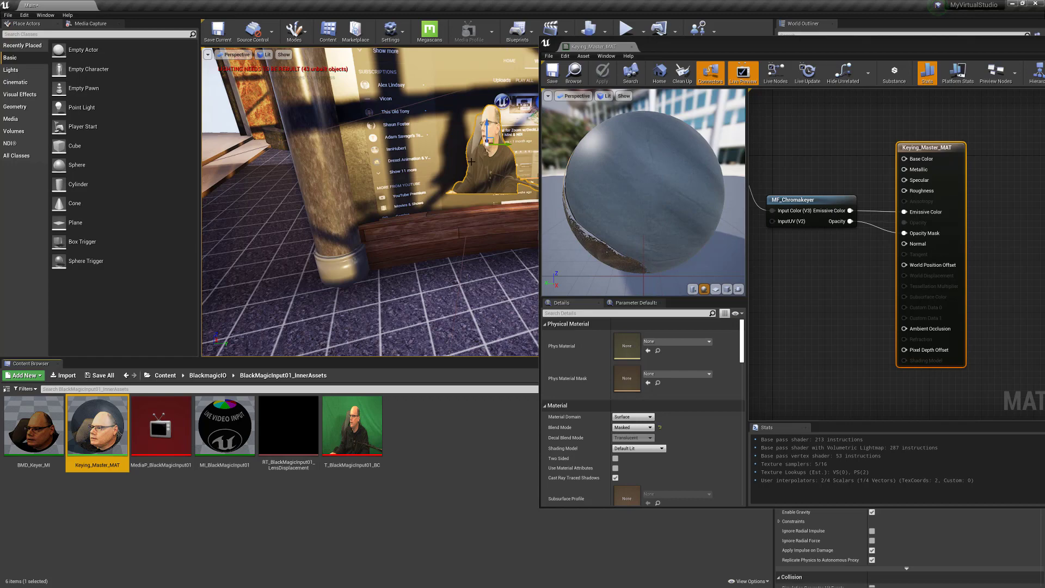
Step: Examine the masked key's edges and the plane's shading up close in the level
{"action": "scroll", "coordinate": [471, 162], "scroll_direction": "up", "scroll_amount": 1}
{"action": "scroll", "coordinate": [471, 162], "scroll_direction": "up", "scroll_amount": 1}
{"action": "left_click_drag", "start_coordinate": [471, 162], "coordinate": [471, 212]}
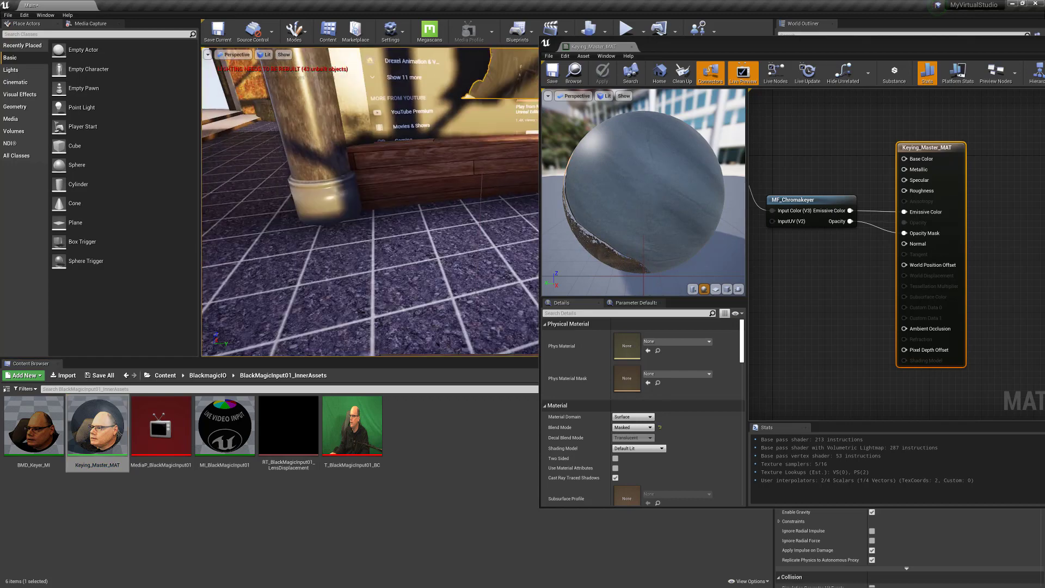
{"action": "right_click_drag", "start_coordinate": [472, 212], "coordinate": [403, 165]}
{"action": "scroll", "coordinate": [483, 155], "scroll_direction": "up", "scroll_amount": 2}
{"action": "scroll", "coordinate": [483, 156], "scroll_direction": "down", "scroll_amount": 3}
{"action": "scroll", "coordinate": [407, 164], "scroll_direction": "up", "scroll_amount": 1}
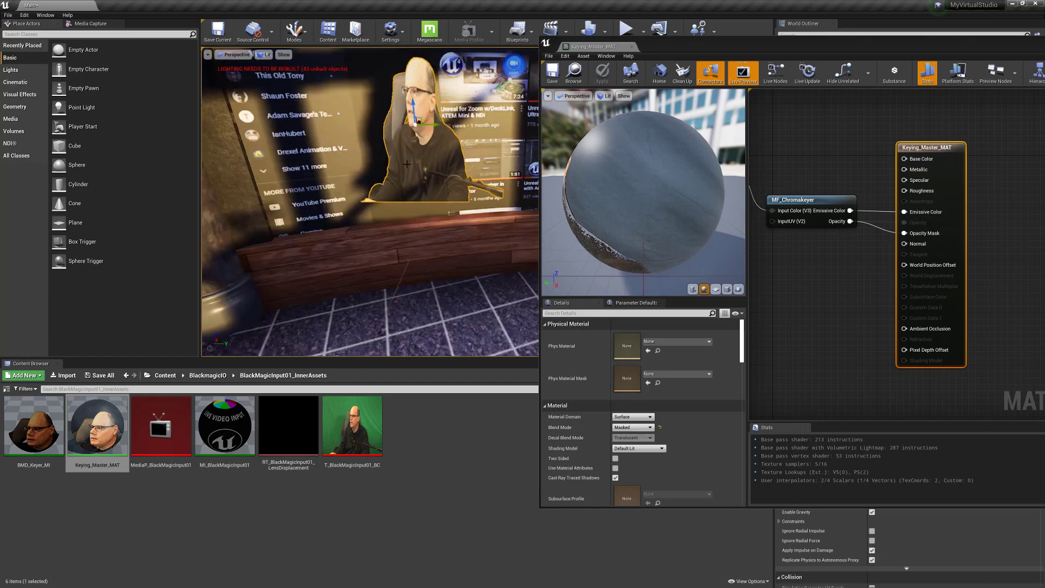
{"action": "scroll", "coordinate": [407, 164], "scroll_direction": "up", "scroll_amount": 3}
{"action": "scroll", "coordinate": [409, 163], "scroll_direction": "down", "scroll_amount": 3}
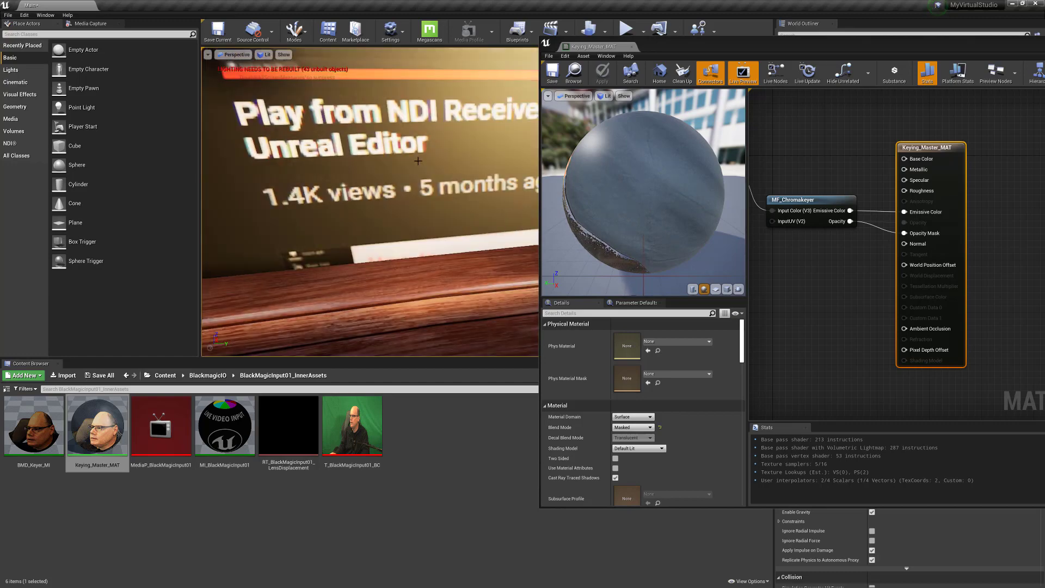
{"action": "scroll", "coordinate": [436, 166], "scroll_direction": "up", "scroll_amount": 3}
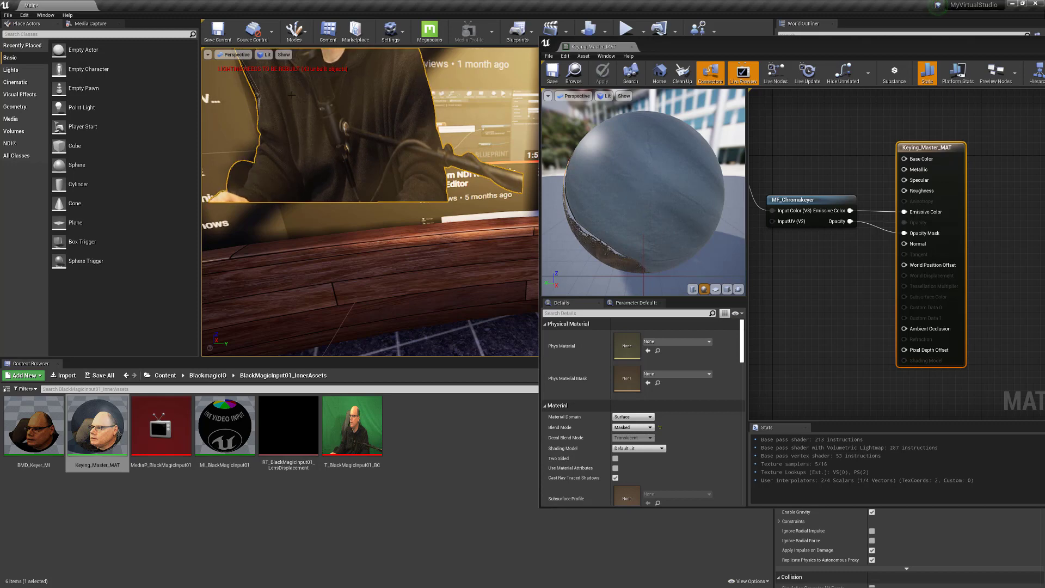
Step: Set the Blend Mode of Keying_Master_MAT back to Translucent, save the material and check the plane in the level
{"action": "left_click", "coordinate": [641, 430]}
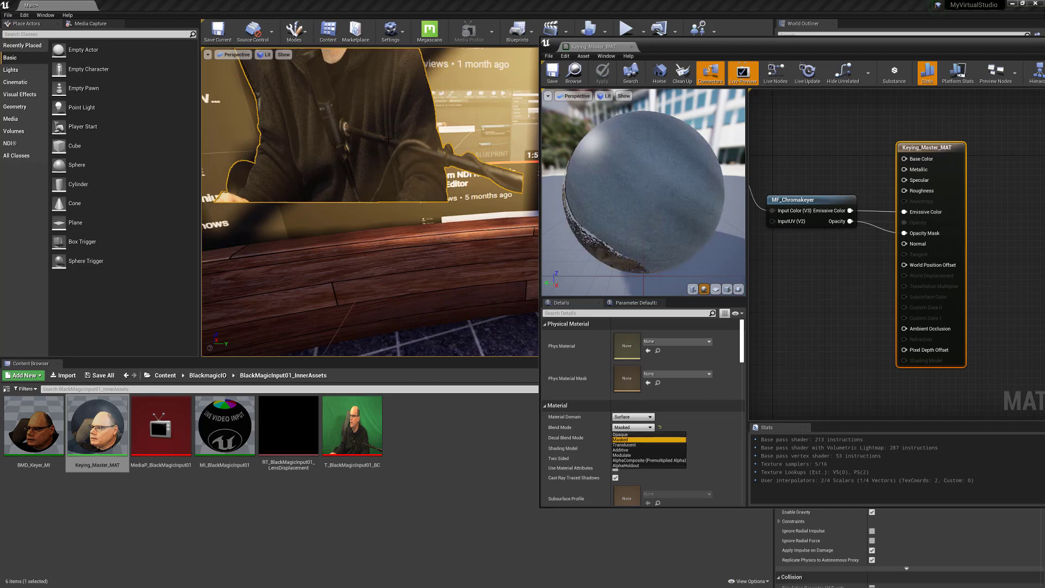
{"action": "left_click", "coordinate": [628, 445]}
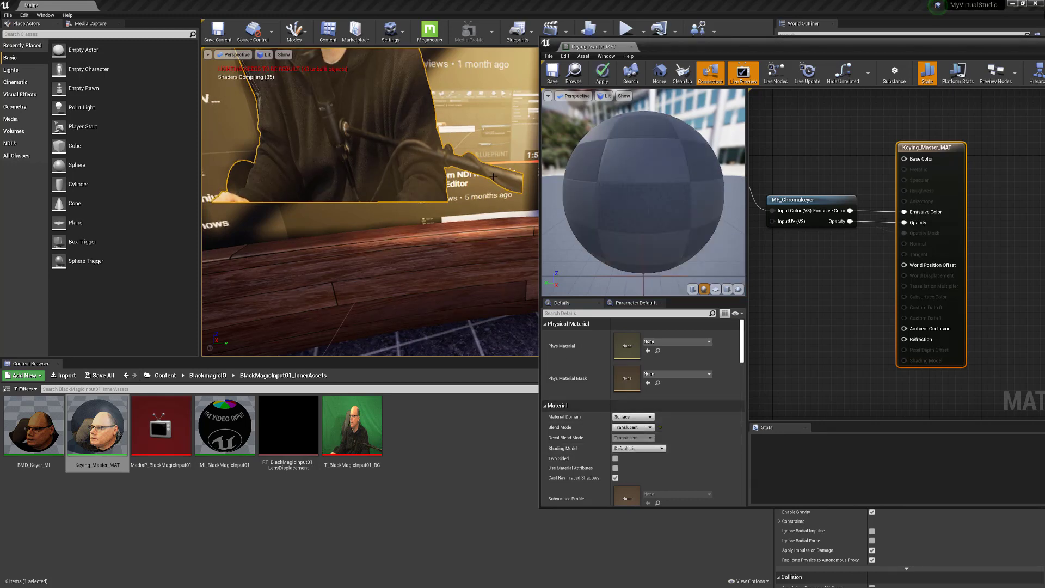
{"action": "left_click", "coordinate": [552, 82]}
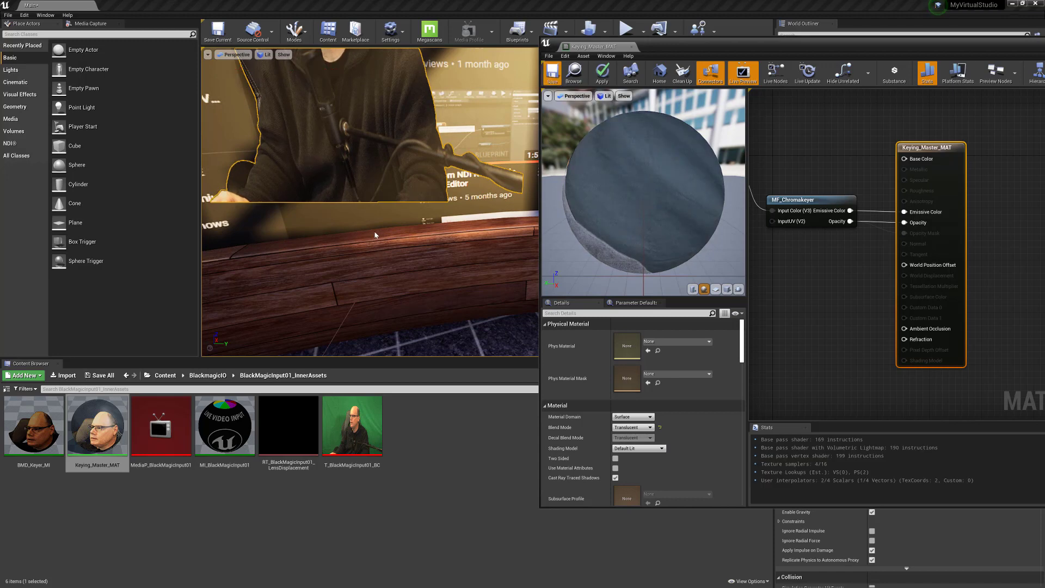
{"action": "scroll", "coordinate": [453, 229], "scroll_direction": "down", "scroll_amount": 6}
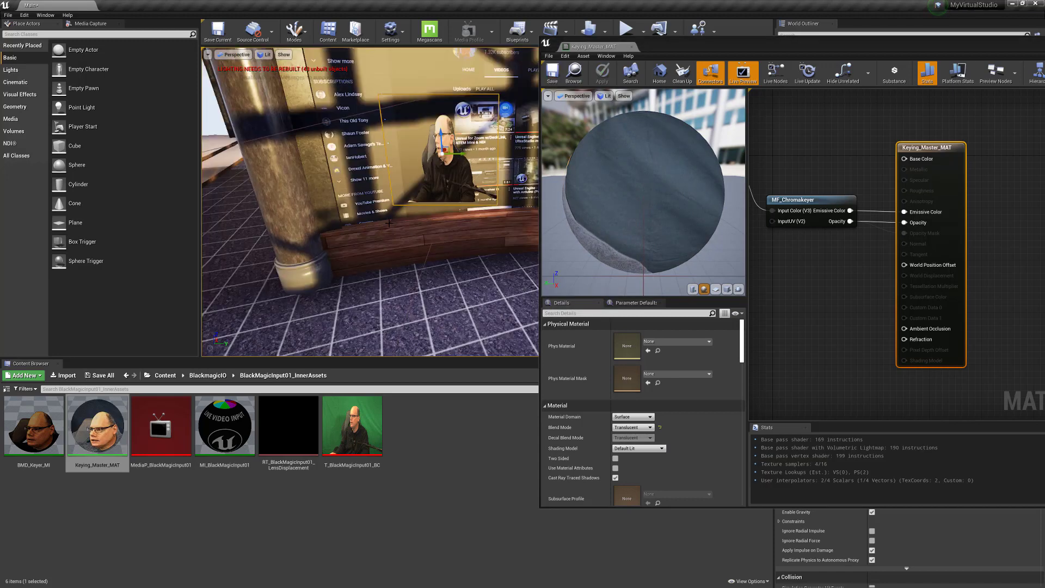
{"action": "scroll", "coordinate": [453, 229], "scroll_direction": "up", "scroll_amount": 3}
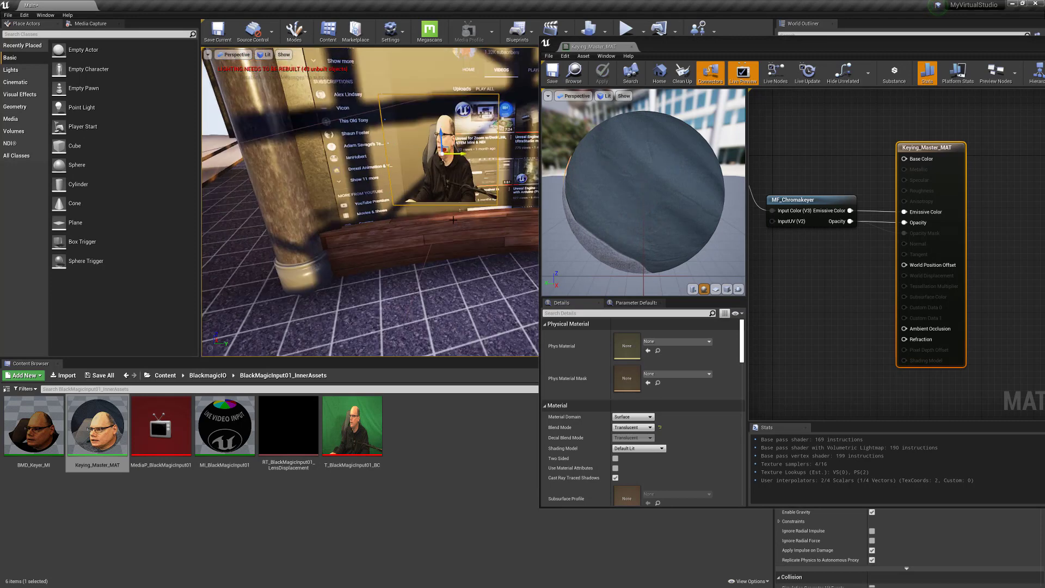
Step: Reposition the Keying_Master_MAT editor so its whole node graph can be viewed
{"action": "left_click_drag", "start_coordinate": [844, 48], "coordinate": [826, 62]}
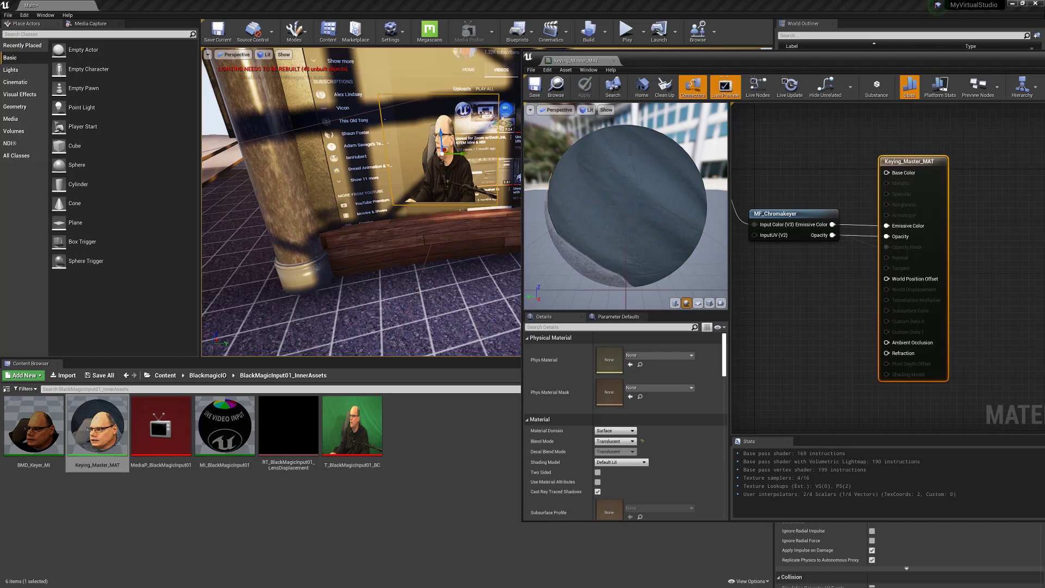
{"action": "left_click_drag", "start_coordinate": [816, 62], "coordinate": [642, 78]}
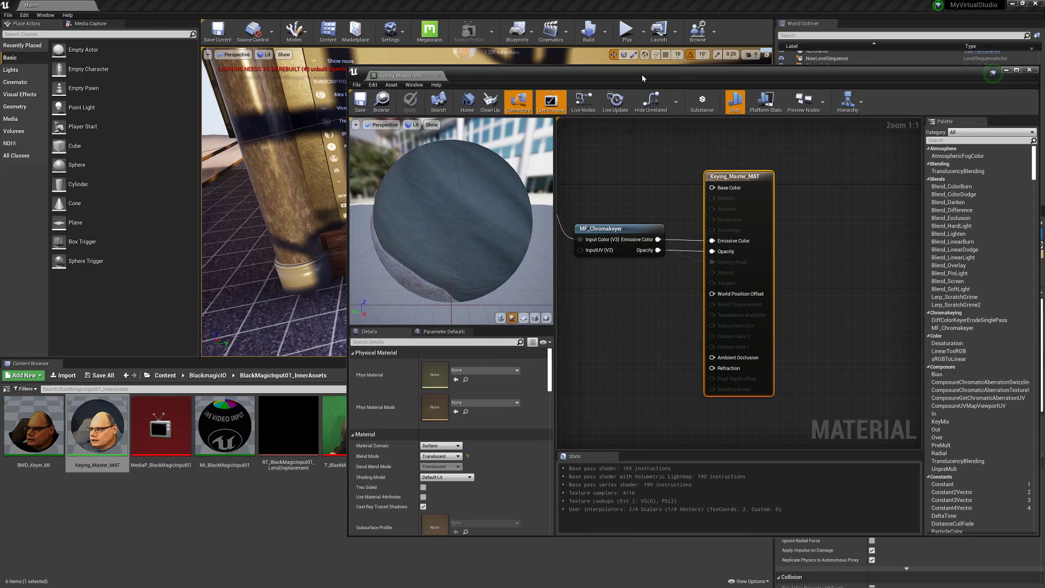
{"action": "scroll", "coordinate": [645, 365], "scroll_direction": "down", "scroll_amount": 1}
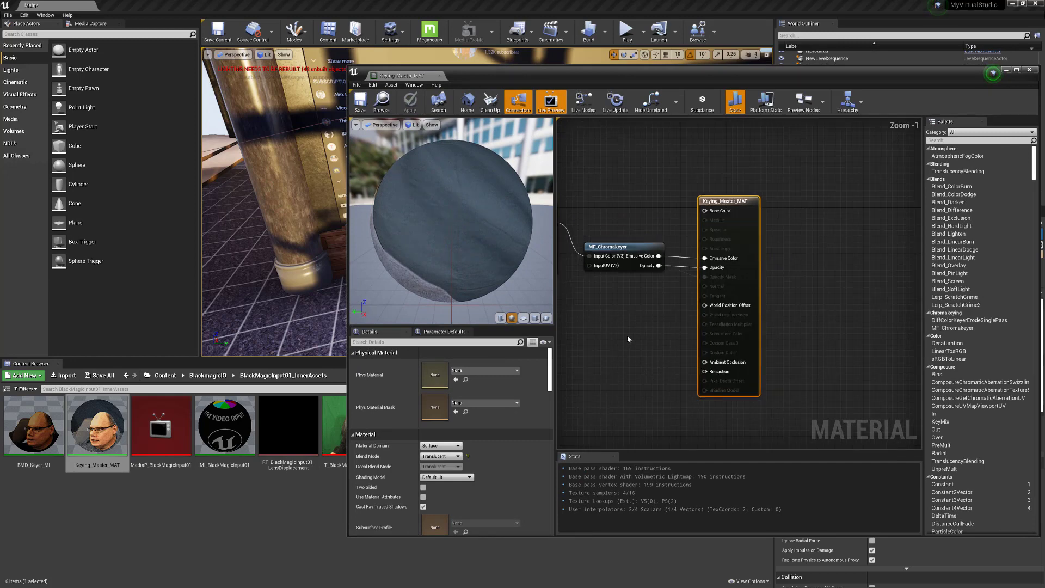